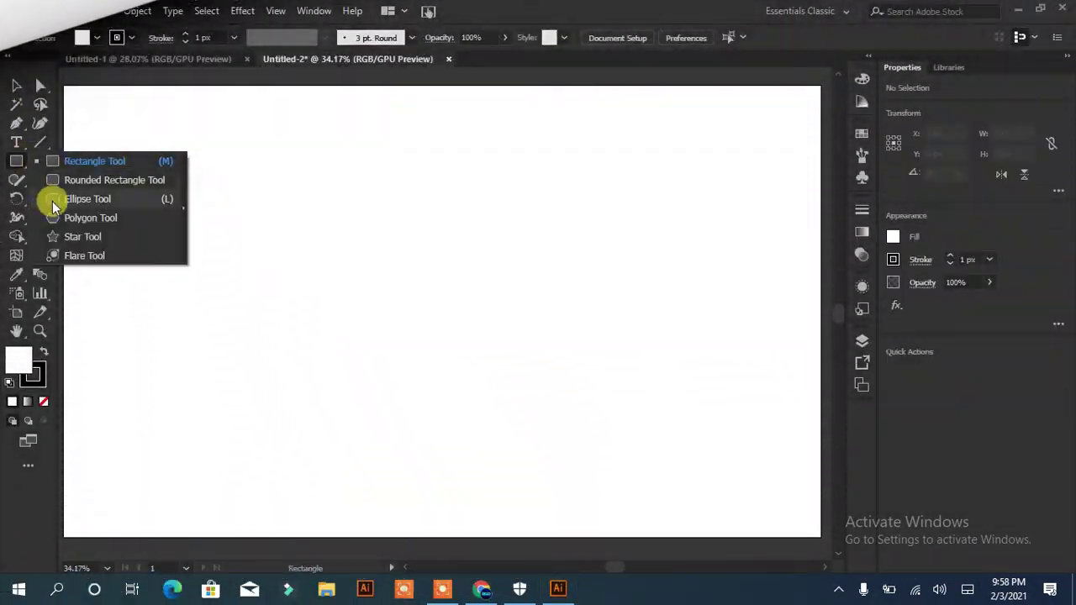
# Draw a circle and add a 10 px Offset Path copy around it.
pyautogui.click(53, 203)
pyautogui.moveTo(339, 225); pyautogui.dragTo(577, 463)
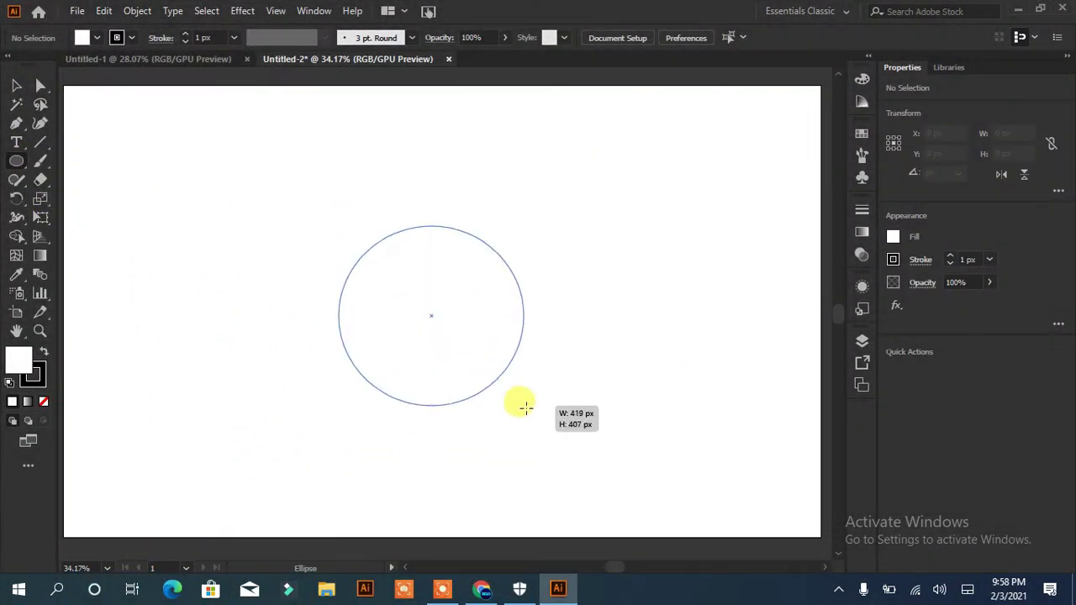
pyautogui.moveTo(458, 345); pyautogui.dragTo(413, 289)
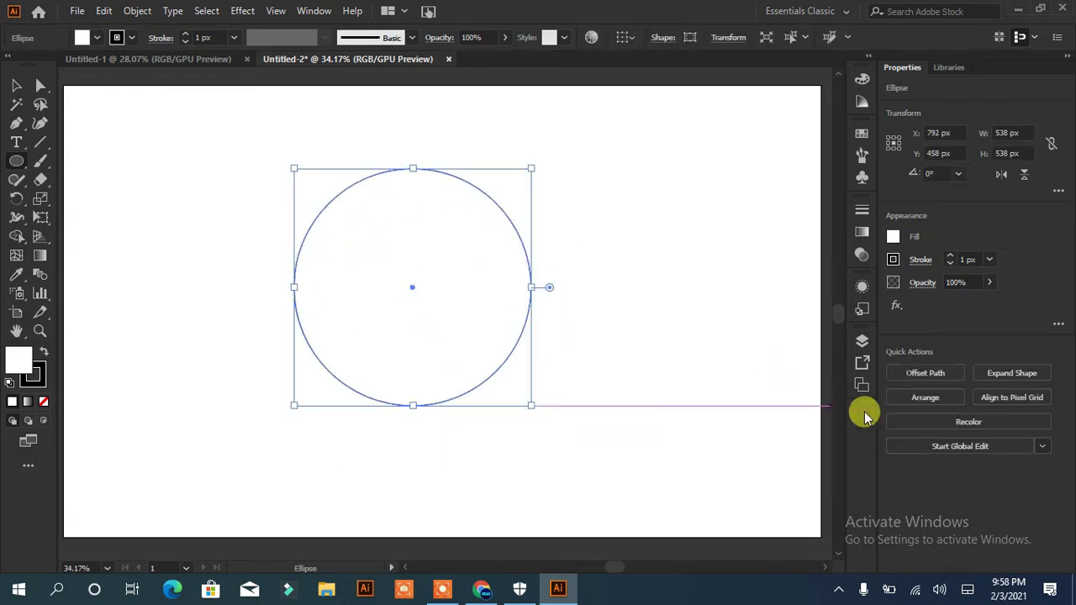
pyautogui.click(924, 372)
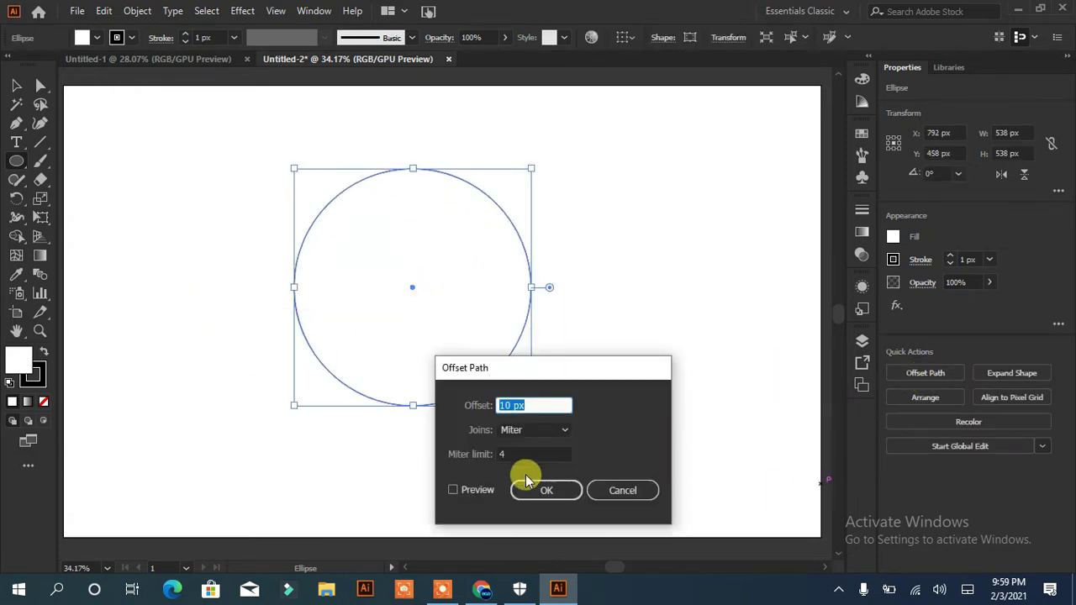
pyautogui.click(453, 490)
pyautogui.click(552, 493)
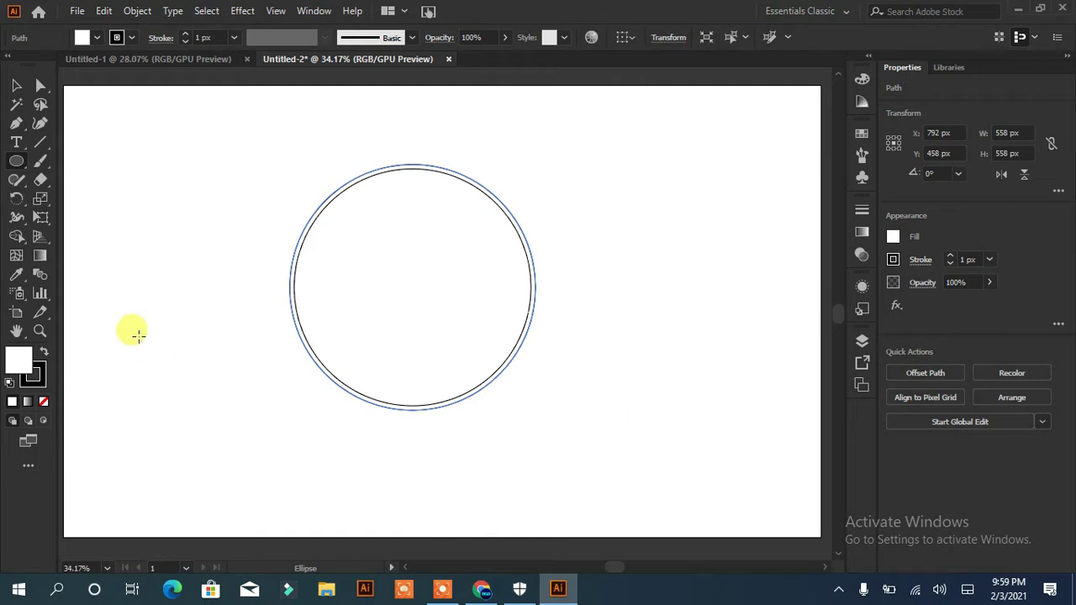
# Cut away the circles' lower half with a rectangle using Pathfinder Minus Front.
pyautogui.moveTo(201, 290); pyautogui.dragTo(611, 454)
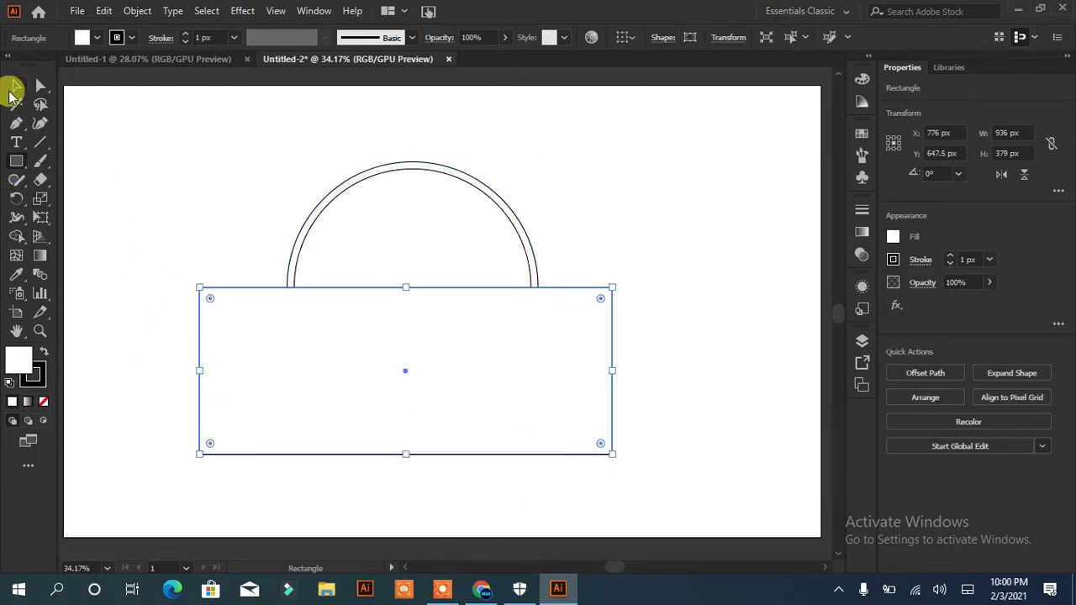
pyautogui.click(16, 85)
pyautogui.hotkey('ctrl', 'a')
pyautogui.click(918, 438)
# Fill the resulting arch with solid black.
pyautogui.click(143, 259)
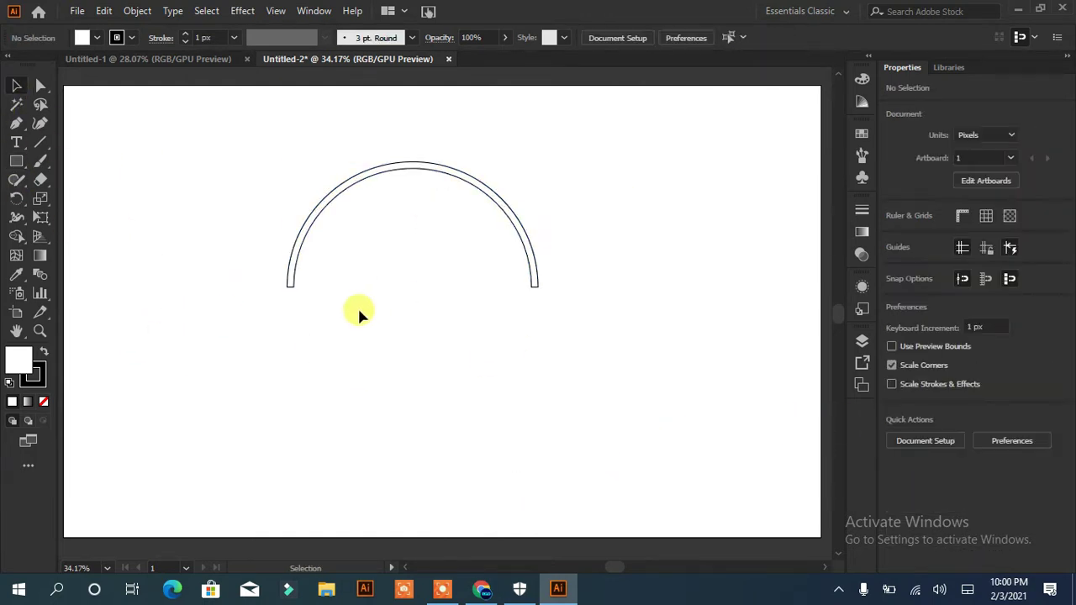
pyautogui.click(535, 285)
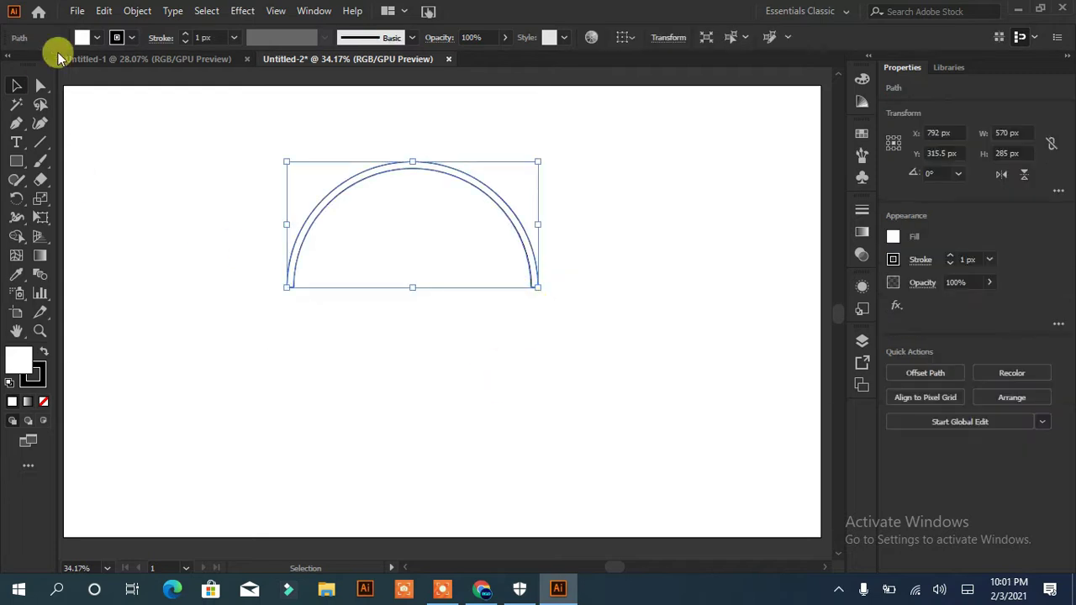
pyautogui.click(84, 37)
pyautogui.click(45, 68)
pyautogui.click(252, 282)
# Shift the arch right and down, then draw a small rectangle beside its left end.
pyautogui.moveTo(295, 288); pyautogui.dragTo(349, 315)
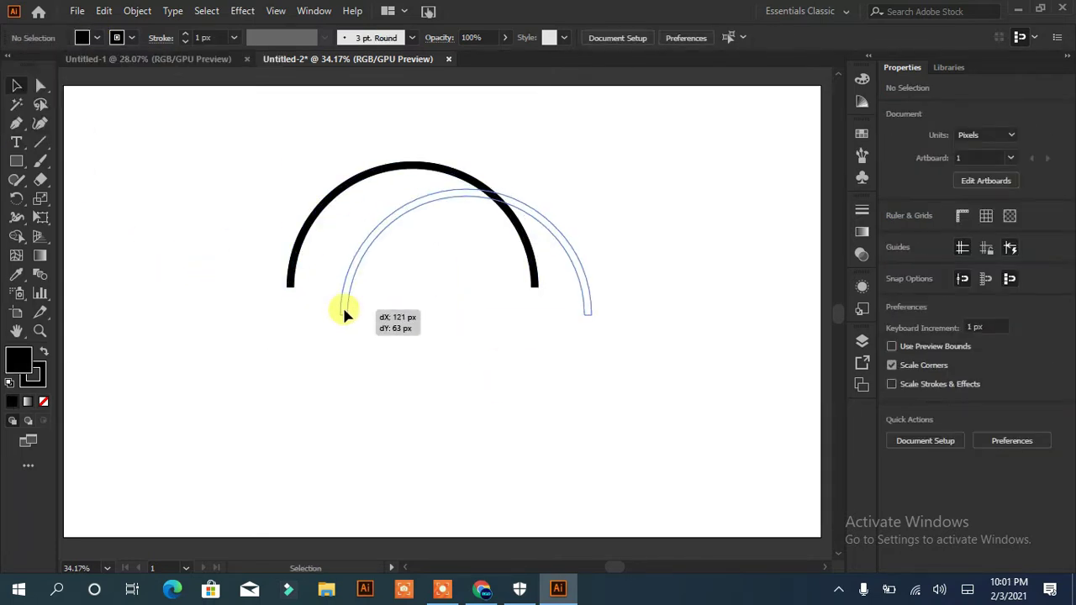
pyautogui.click(391, 356)
pyautogui.click(16, 160)
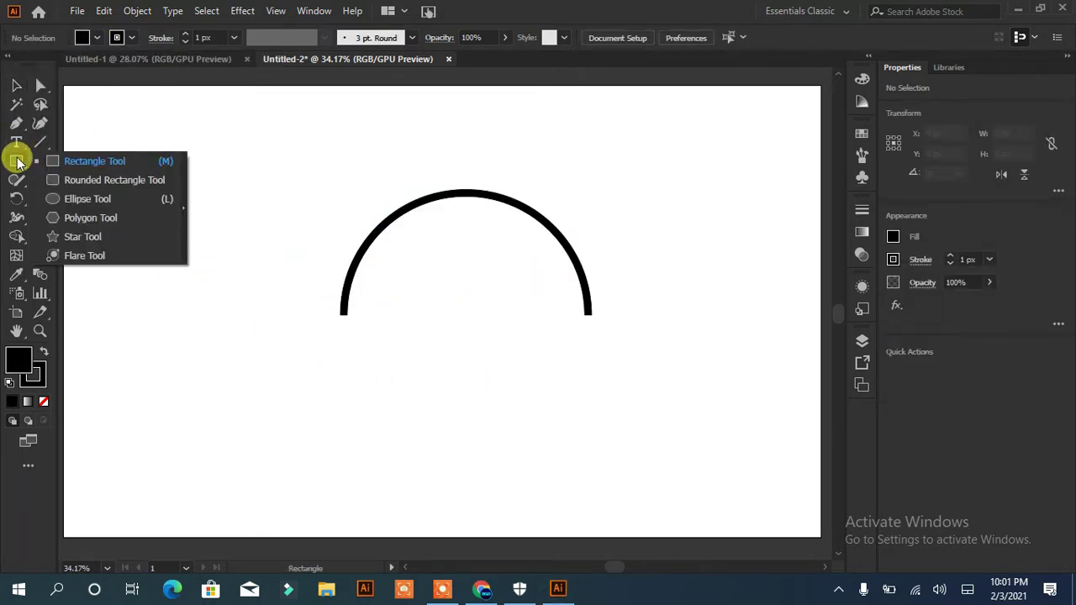
pyautogui.click(52, 162)
pyautogui.moveTo(297, 315)
pyautogui.mouseDown()
pyautogui.moveTo(339, 339)
pyautogui.moveTo(349, 377)
pyautogui.mouseUp()
# Round the rectangle's left corners into a half circle with Direct Selection.
pyautogui.click(40, 85)
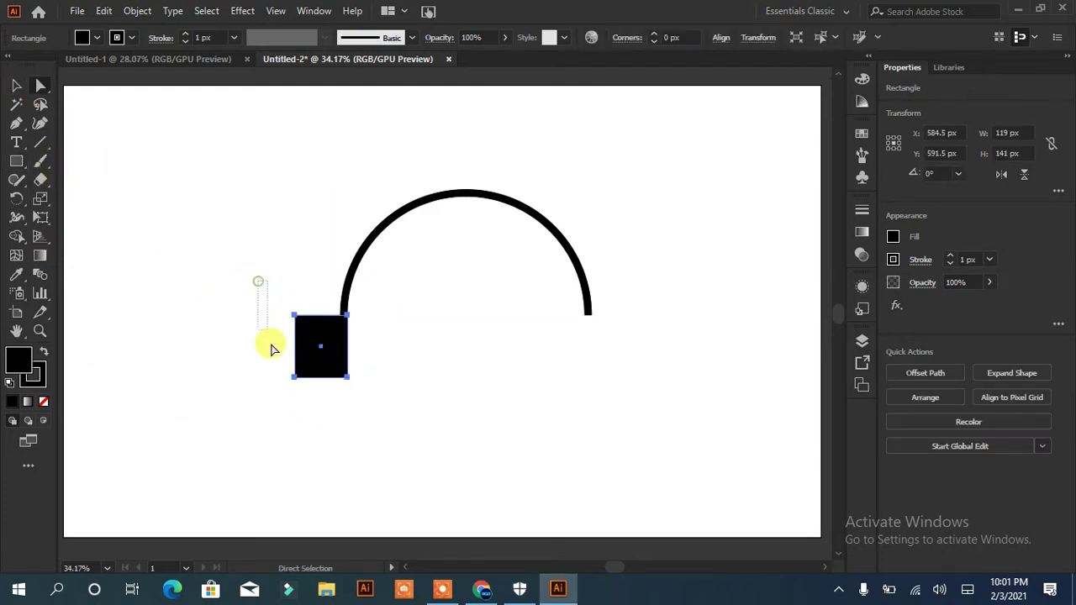
pyautogui.moveTo(257, 283); pyautogui.dragTo(307, 385)
pyautogui.moveTo(312, 336); pyautogui.dragTo(336, 334)
pyautogui.click(202, 385)
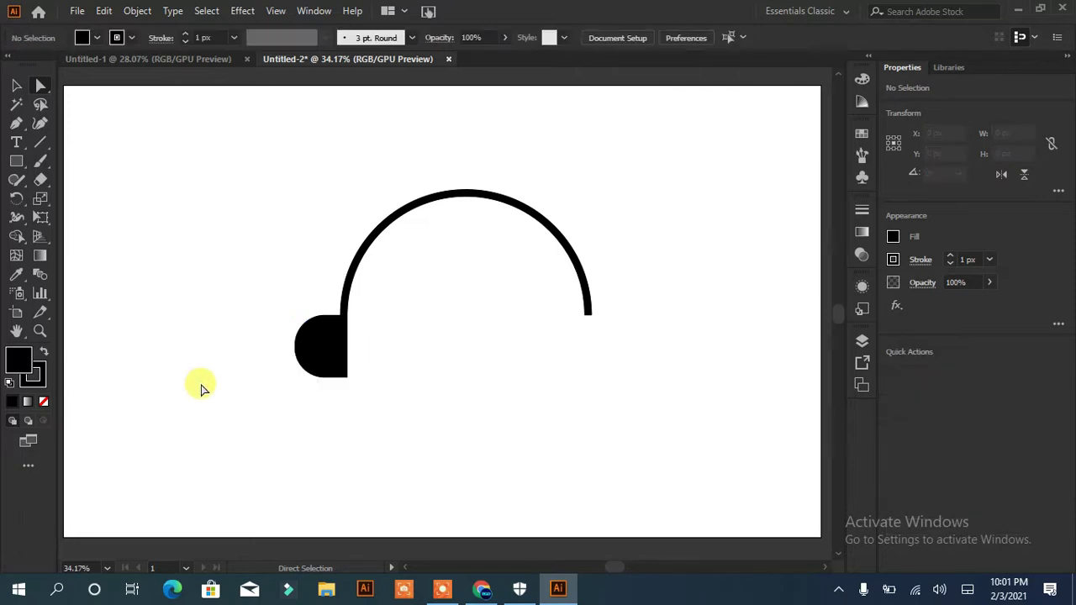
pyautogui.click(314, 348)
pyautogui.click(185, 357)
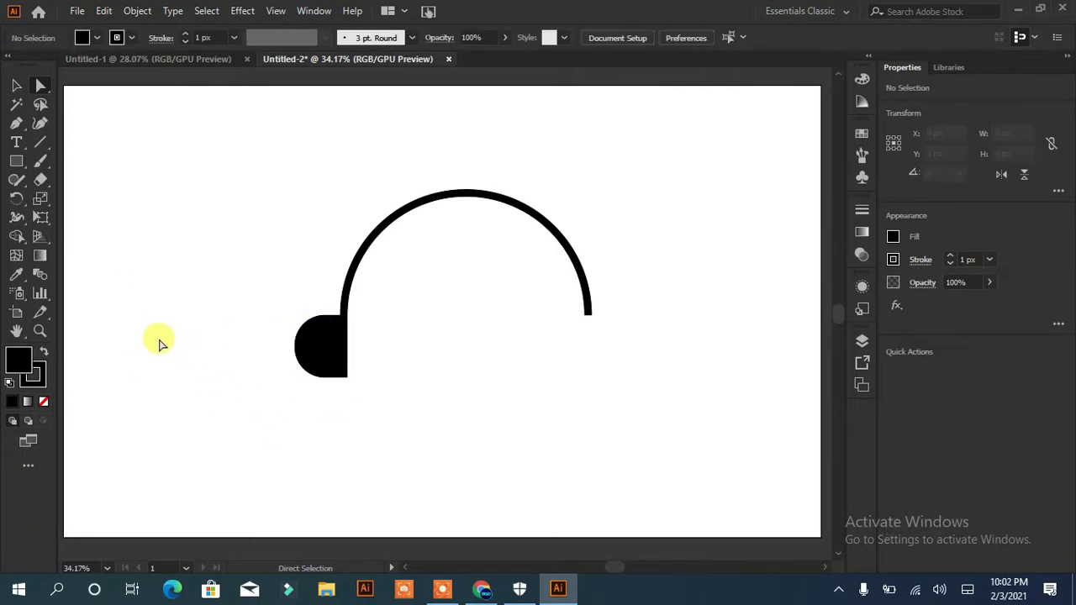
# Cut a thin vertical bar out of the rounded shape with Pathfinder Minus Front.
pyautogui.click(16, 161)
pyautogui.click(53, 159)
pyautogui.moveTo(313, 286); pyautogui.dragTo(314, 414)
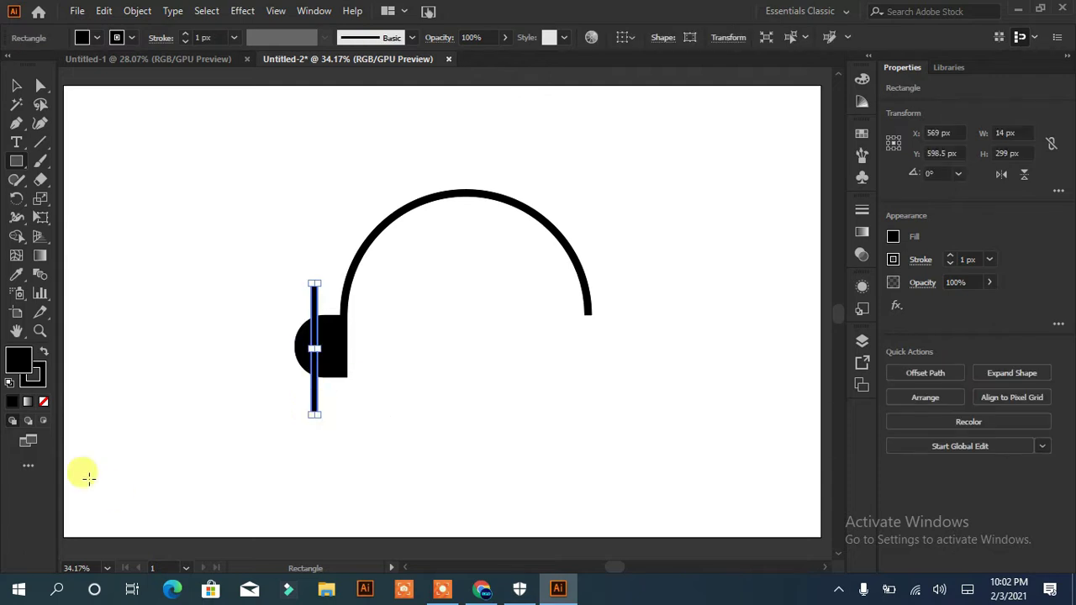
pyautogui.scroll(-3, 88, 478)
pyautogui.scroll(3, 88, 477)
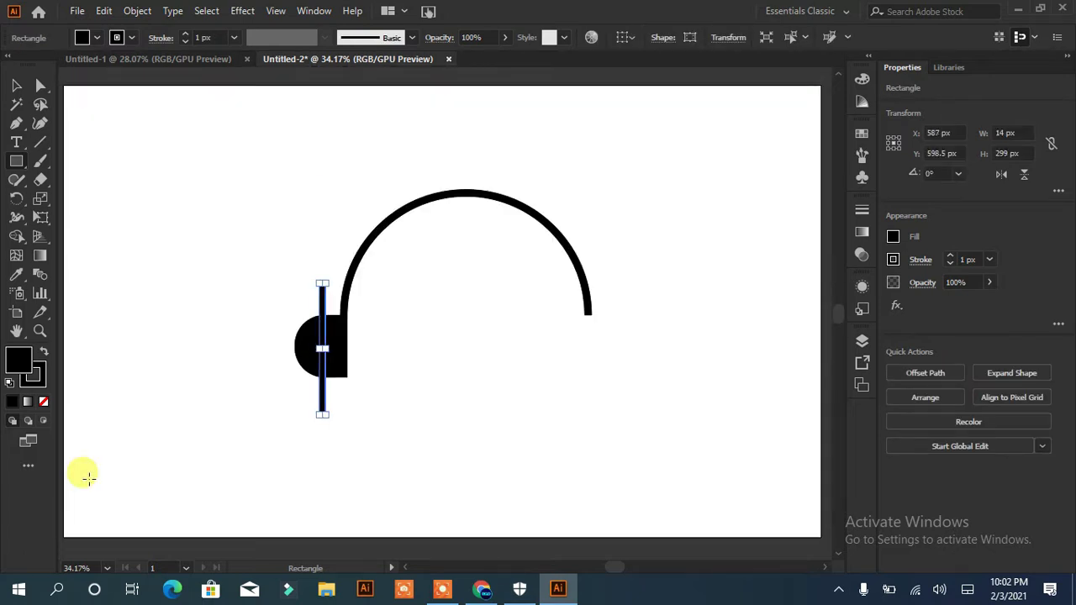
pyautogui.click(16, 87)
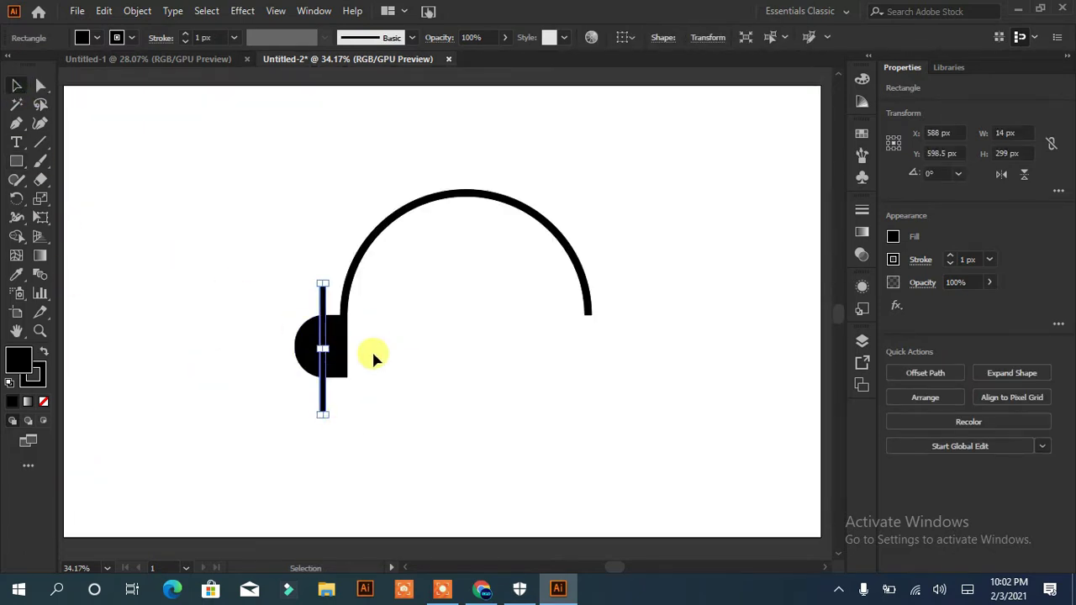
pyautogui.keyDown('shift'); pyautogui.click(336, 357); pyautogui.keyUp('shift')
pyautogui.click(920, 444)
pyautogui.click(571, 449)
# Select the inner piece's top-right and bottom-right corners to round them.
pyautogui.click(340, 361)
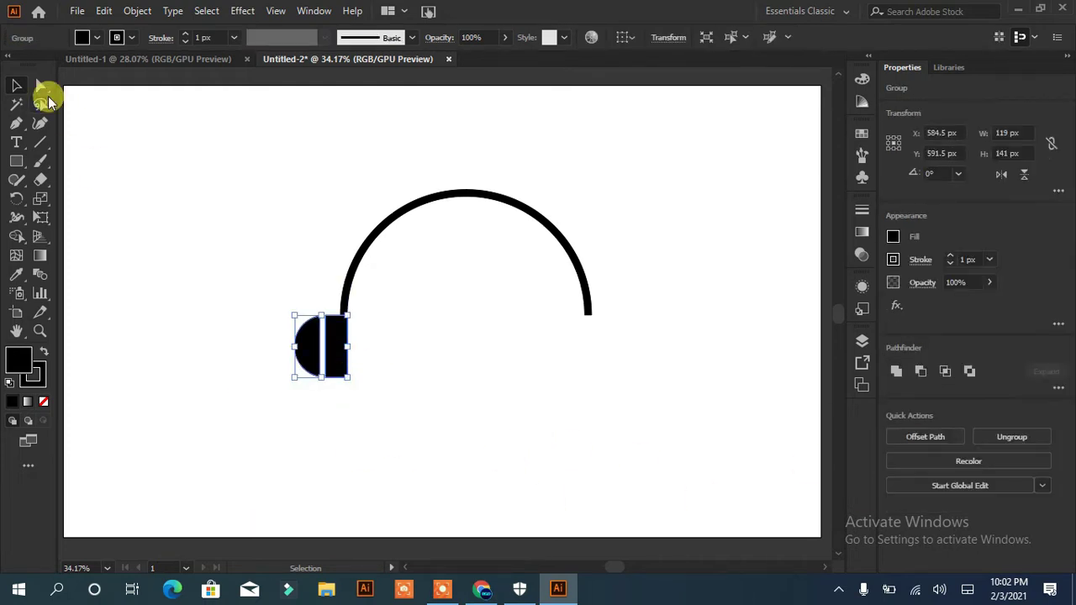
pyautogui.click(40, 85)
pyautogui.click(348, 316)
pyautogui.keyDown('shift'); pyautogui.click(351, 380); pyautogui.keyUp('shift')
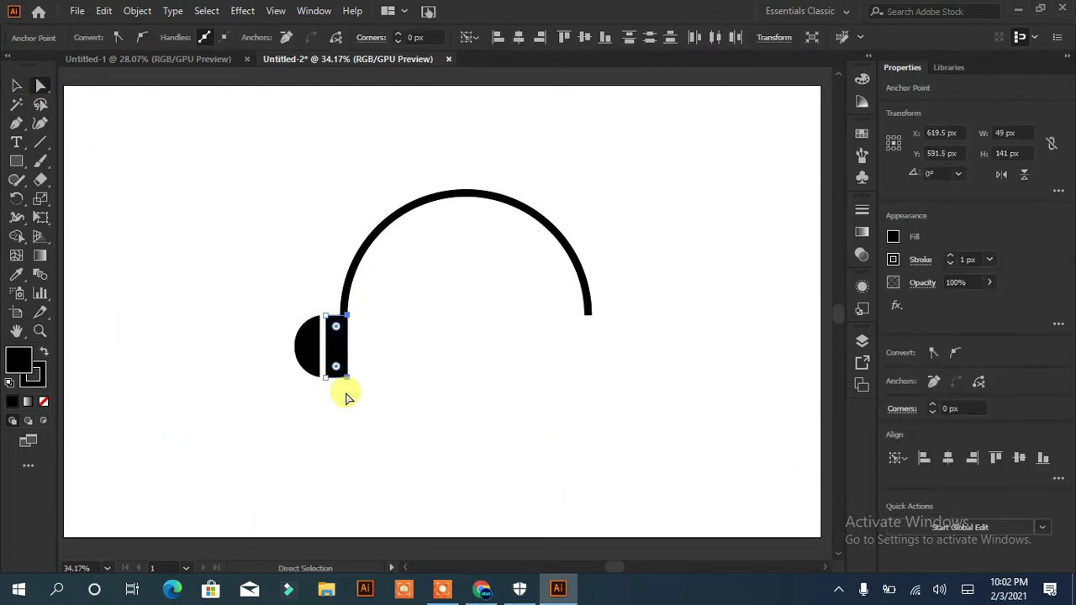
pyautogui.click(424, 420)
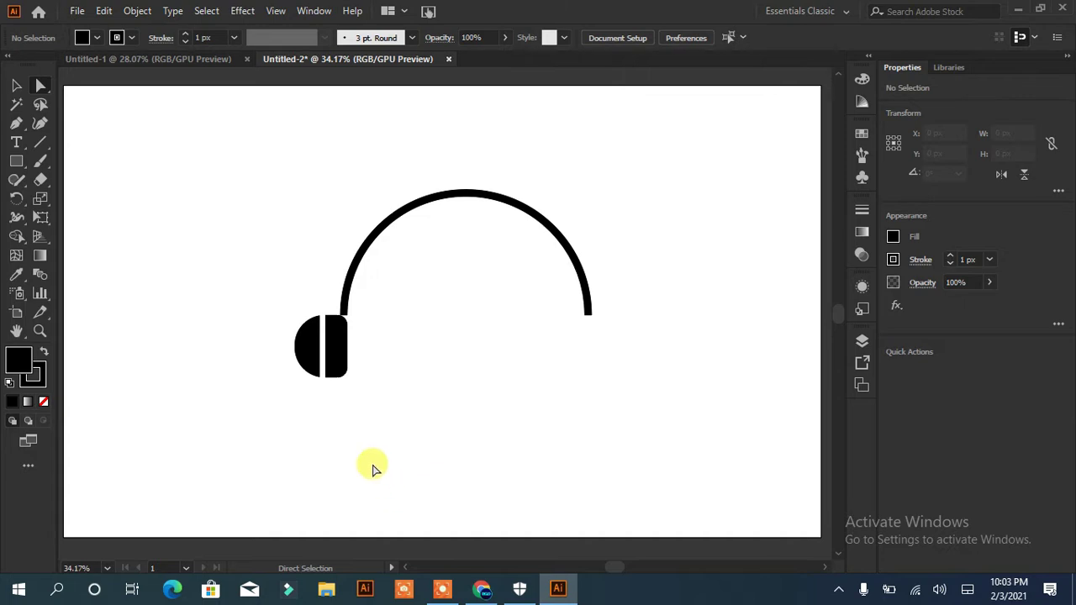
# Move the arch over the ear cup and round off its two end corners.
pyautogui.press('v')
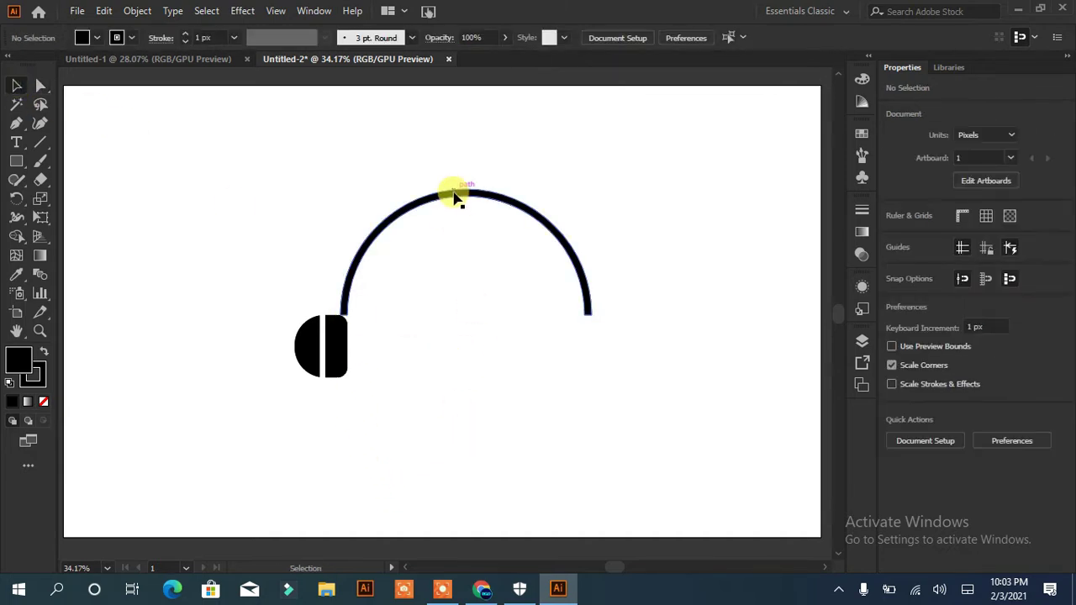
pyautogui.moveTo(453, 193); pyautogui.dragTo(443, 179)
pyautogui.click(473, 377)
pyautogui.moveTo(361, 290)
pyautogui.mouseDown()
pyautogui.moveTo(295, 307)
pyautogui.moveTo(344, 252)
pyautogui.mouseUp()
pyautogui.click(40, 85)
pyautogui.click(429, 343)
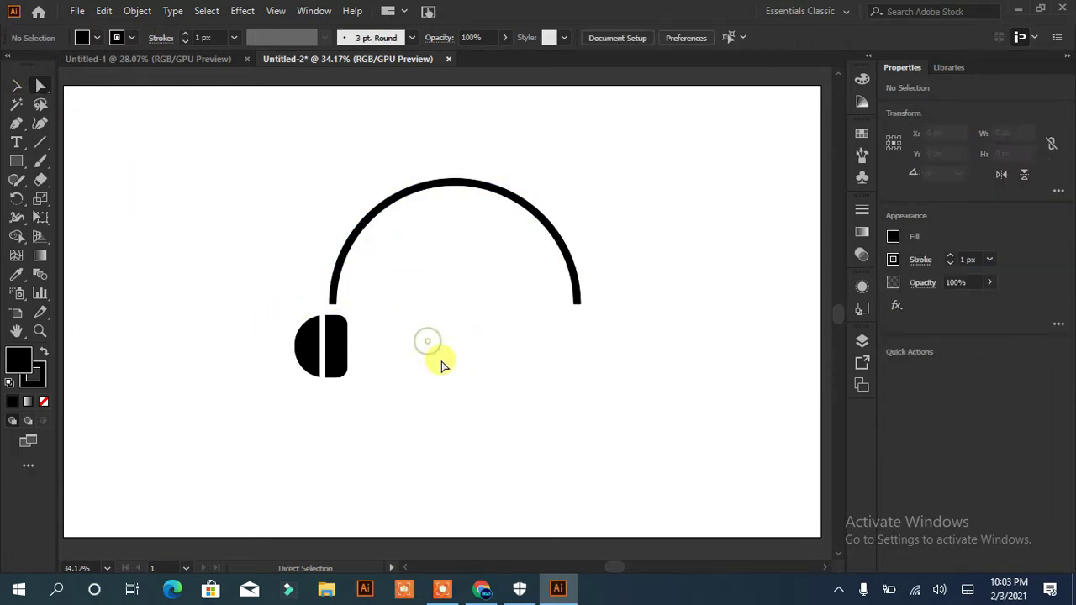
pyautogui.moveTo(281, 311); pyautogui.dragTo(283, 310)
pyautogui.click(492, 373)
pyautogui.moveTo(601, 290); pyautogui.dragTo(535, 319)
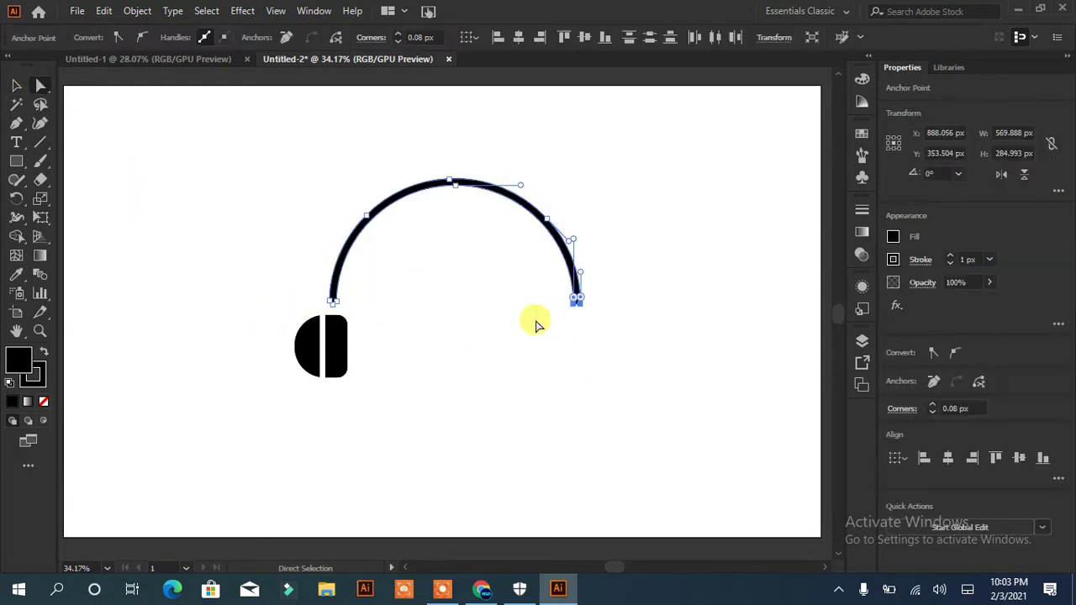
pyautogui.click(480, 383)
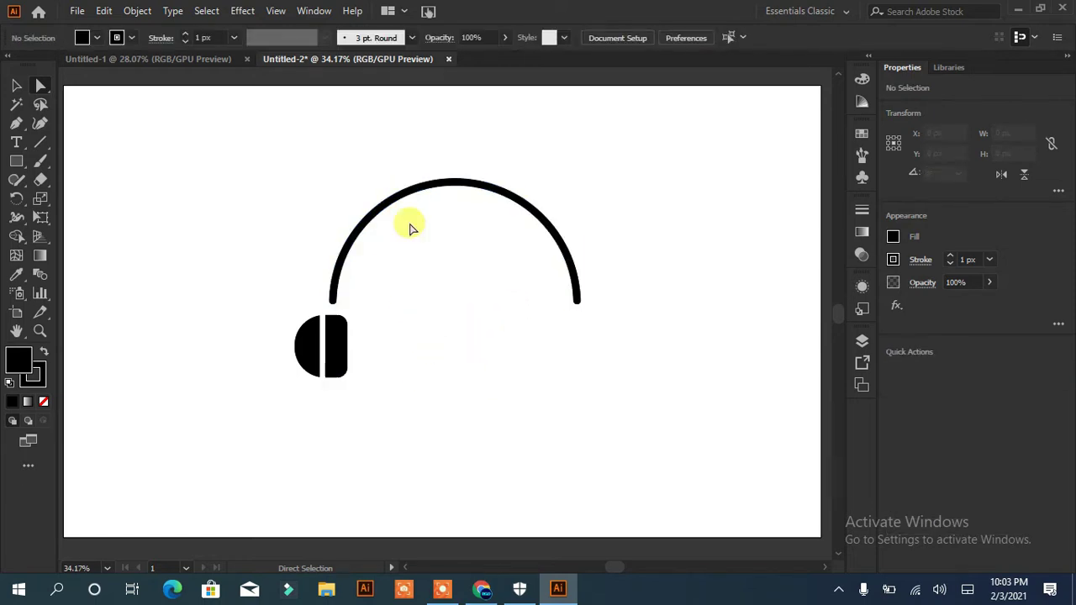
# Offset the arch by 8 px and unite it with its offset.
pyautogui.press('v')
pyautogui.click(462, 183)
pyautogui.click(925, 373)
pyautogui.click(453, 489)
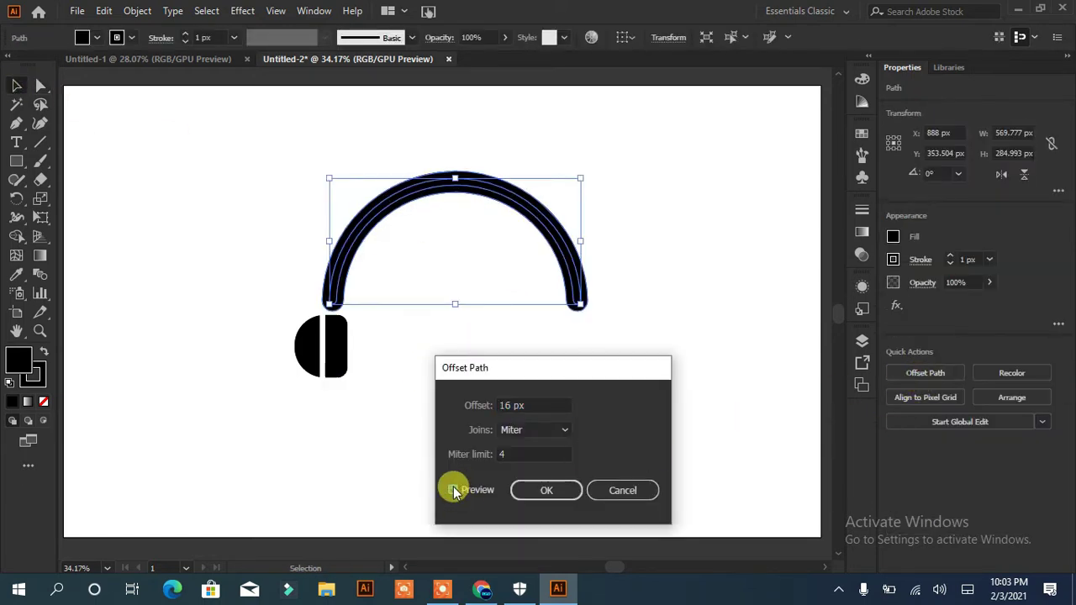
pyautogui.click(473, 410)
pyautogui.write('8')
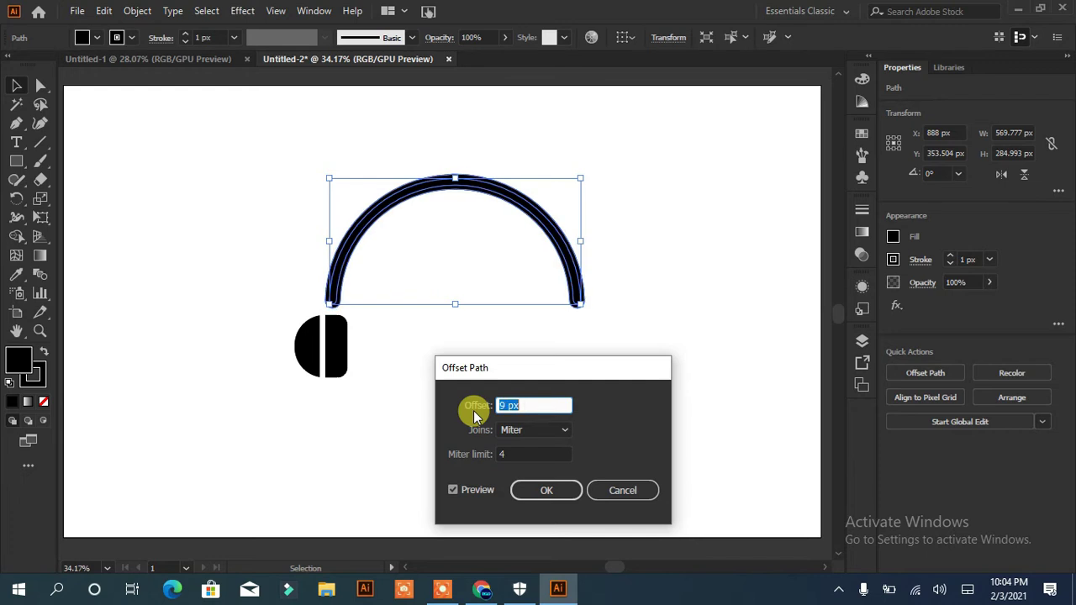
pyautogui.click(548, 490)
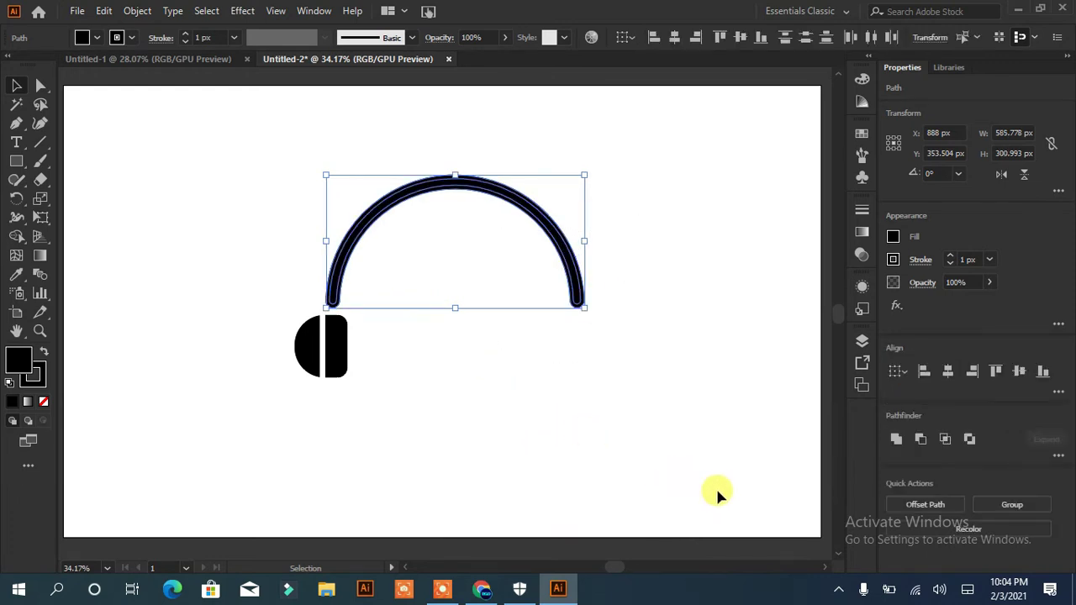
pyautogui.click(896, 439)
pyautogui.click(564, 418)
# Apply Offset Path again to thicken the arch into a heavier band.
pyautogui.click(446, 189)
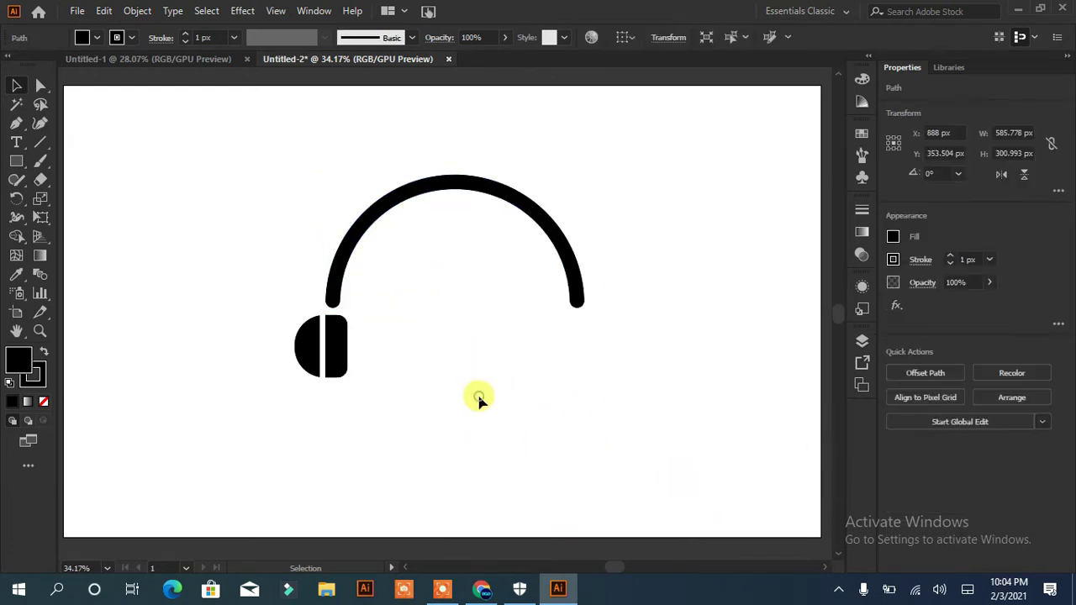
pyautogui.click(479, 400)
pyautogui.click(457, 177)
pyautogui.click(927, 378)
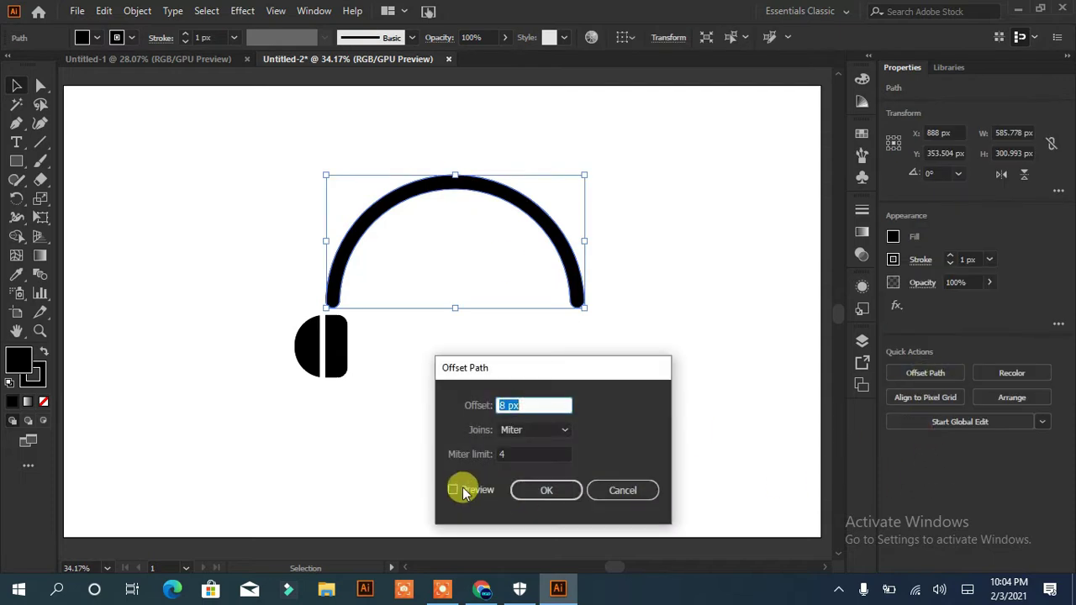
pyautogui.click(454, 488)
pyautogui.click(555, 489)
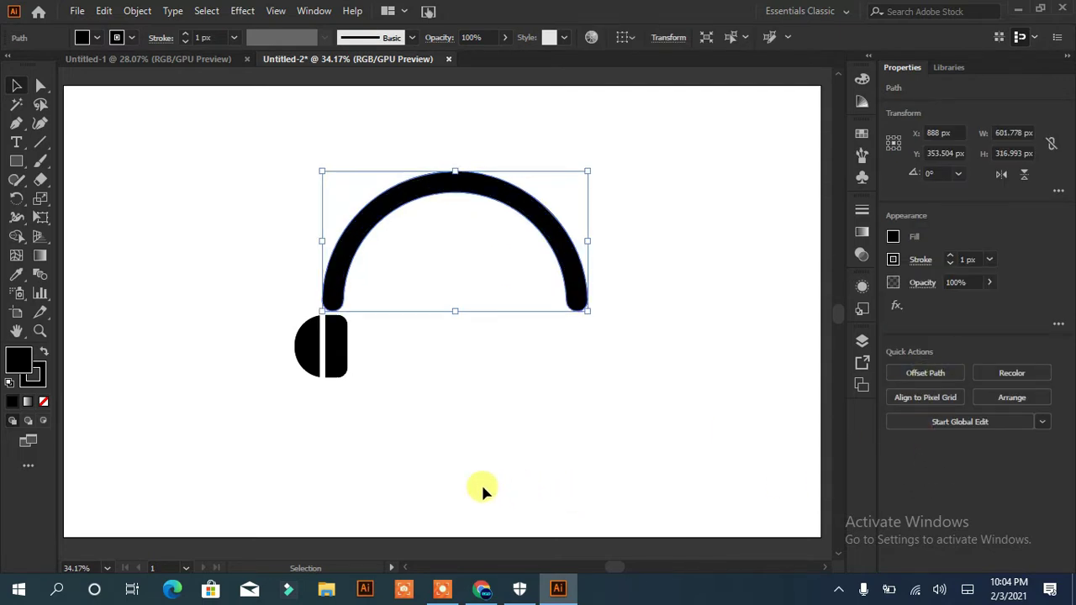
pyautogui.click(17, 160)
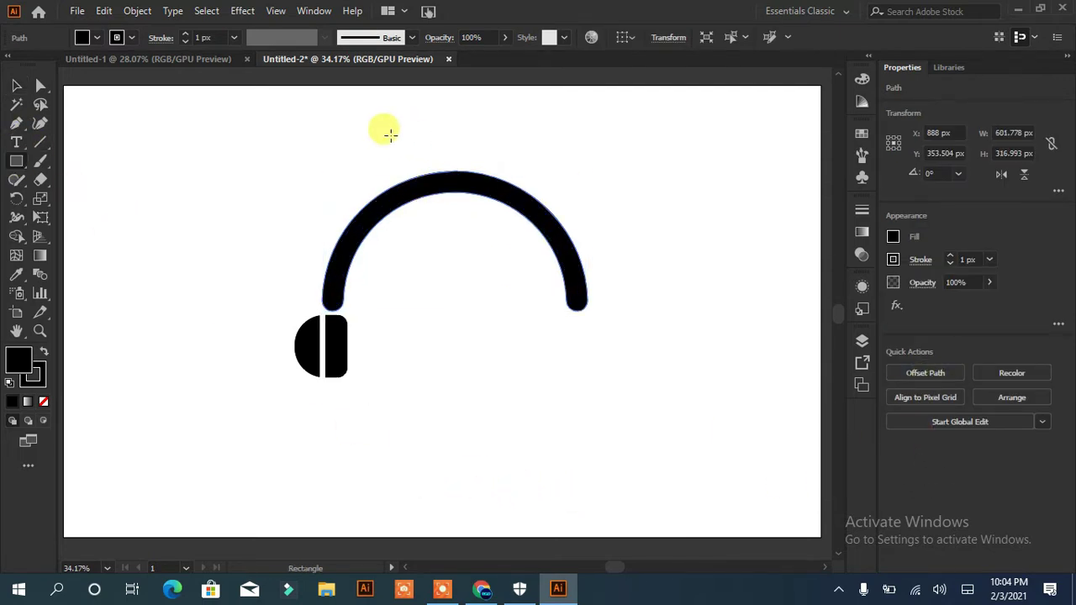
# Draw a rectangle over the arch and drag its anchors into an inverted triangle.
pyautogui.moveTo(387, 135)
pyautogui.mouseDown()
pyautogui.moveTo(521, 314)
pyautogui.moveTo(514, 300)
pyautogui.mouseUp()
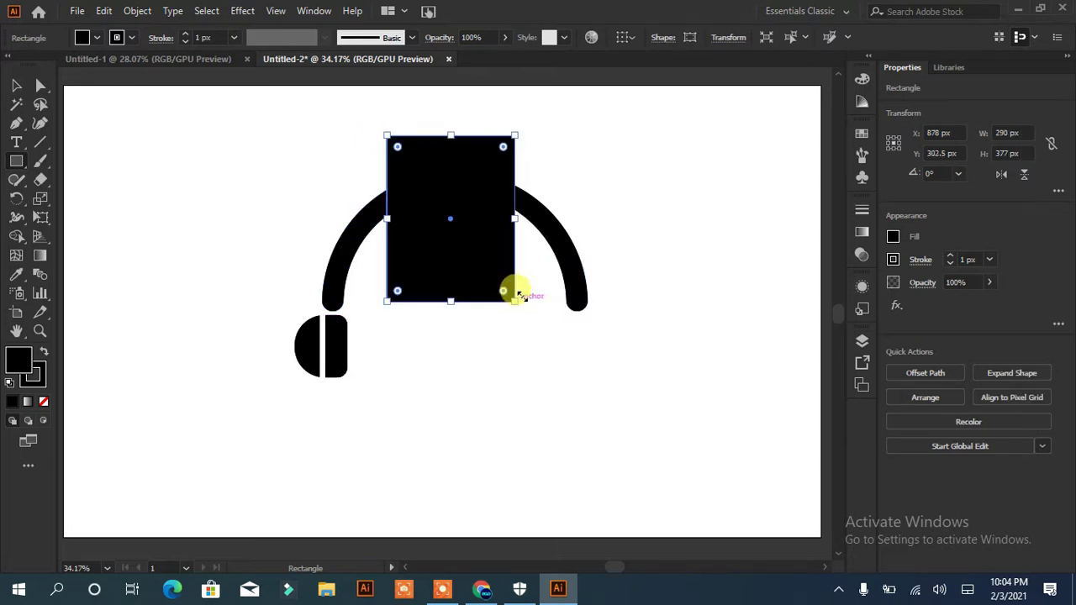
pyautogui.click(40, 85)
pyautogui.click(514, 300)
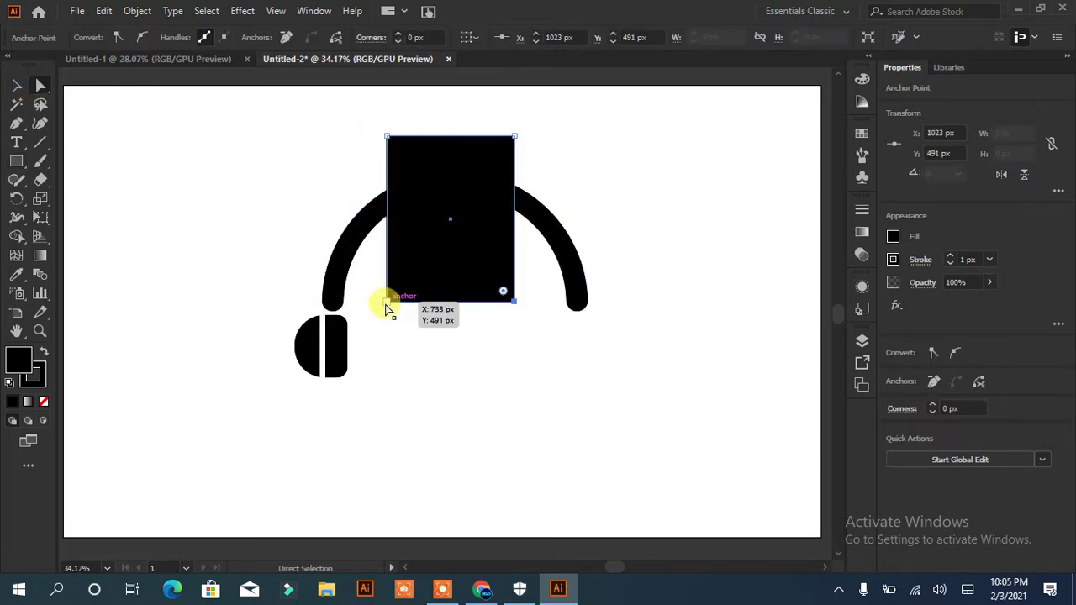
pyautogui.moveTo(515, 300); pyautogui.dragTo(462, 301)
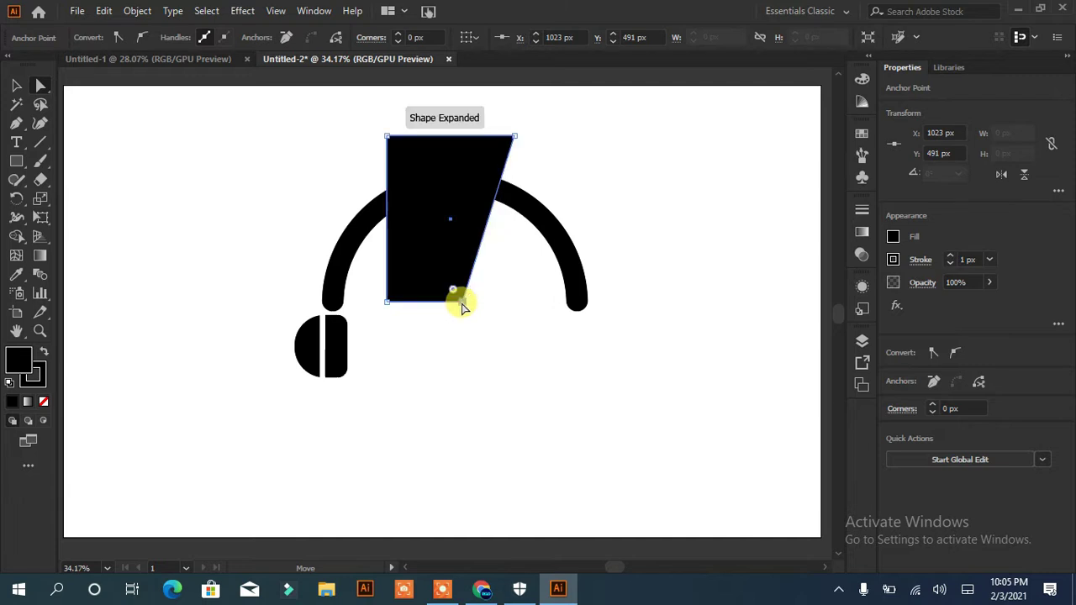
pyautogui.moveTo(386, 300); pyautogui.dragTo(462, 301)
pyautogui.moveTo(514, 136); pyautogui.dragTo(528, 135)
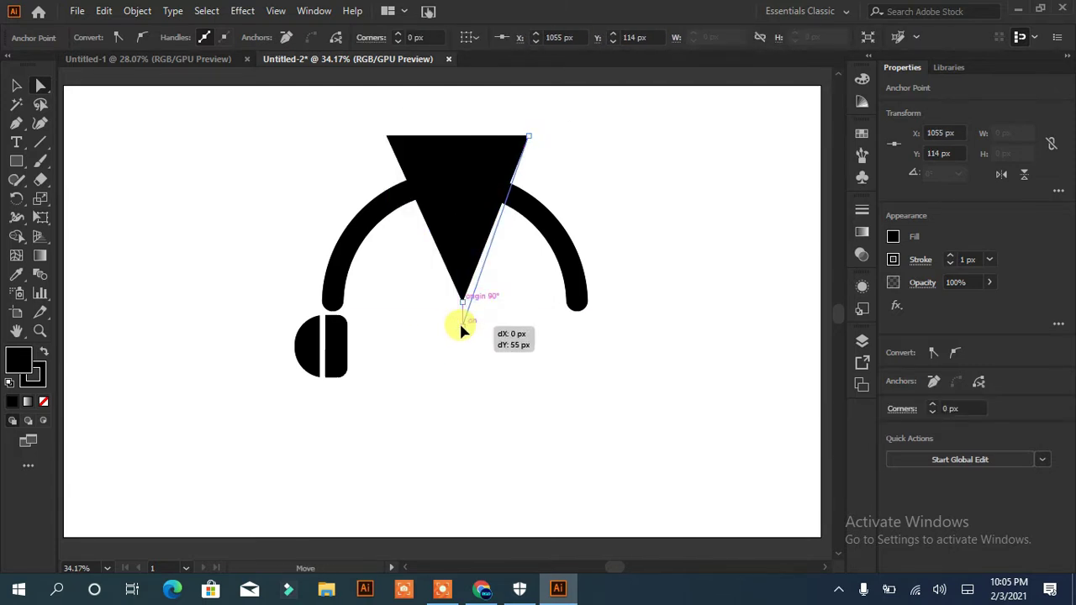
# Scale up the triangle and position its point over the headband.
pyautogui.click(16, 85)
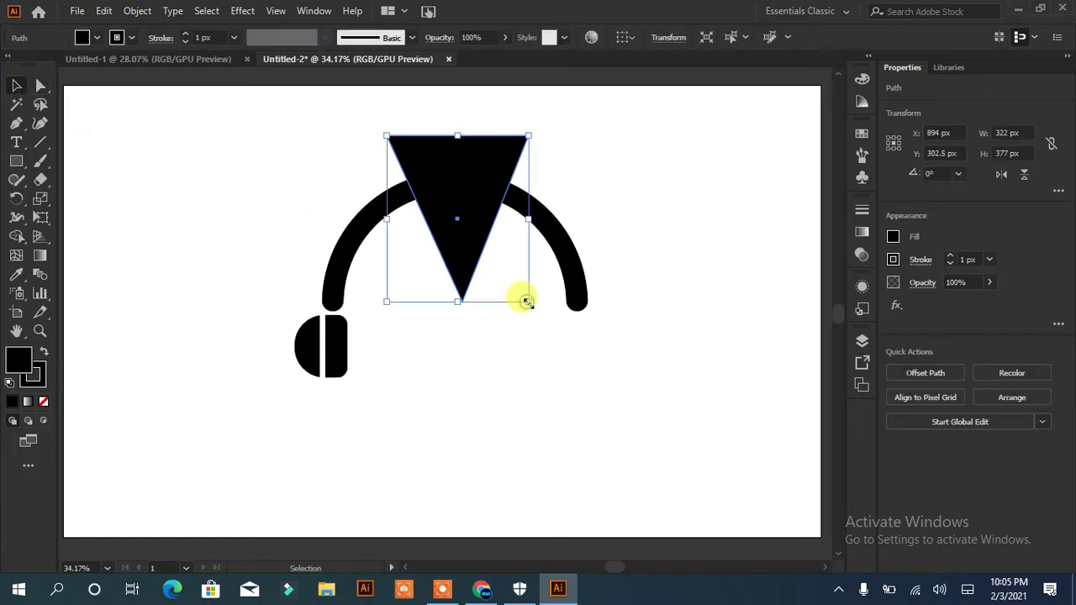
pyautogui.moveTo(528, 301); pyautogui.dragTo(611, 428)
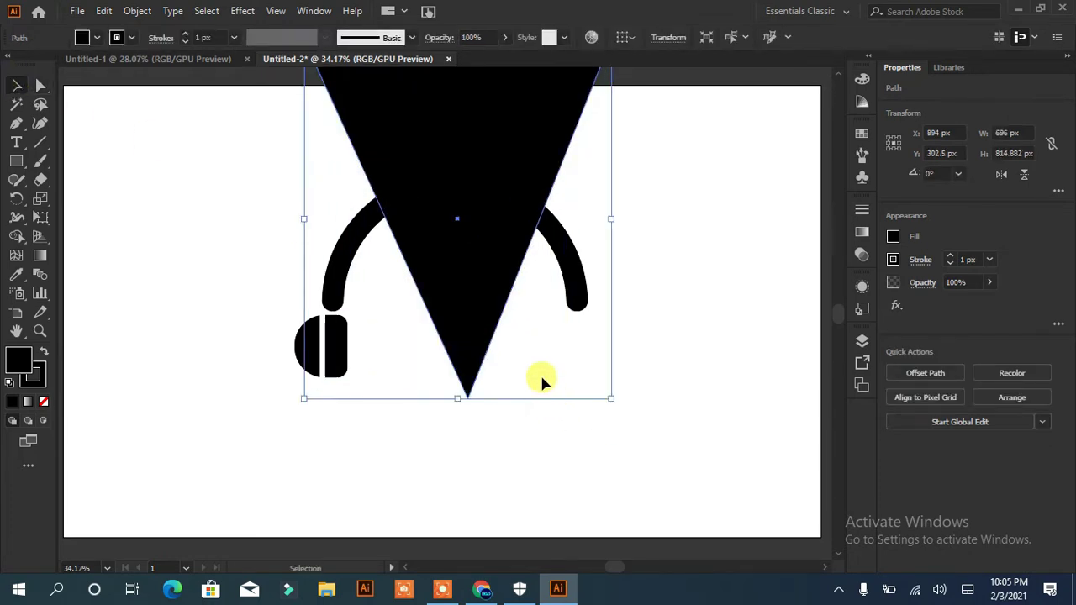
pyautogui.moveTo(413, 143); pyautogui.dragTo(414, 177)
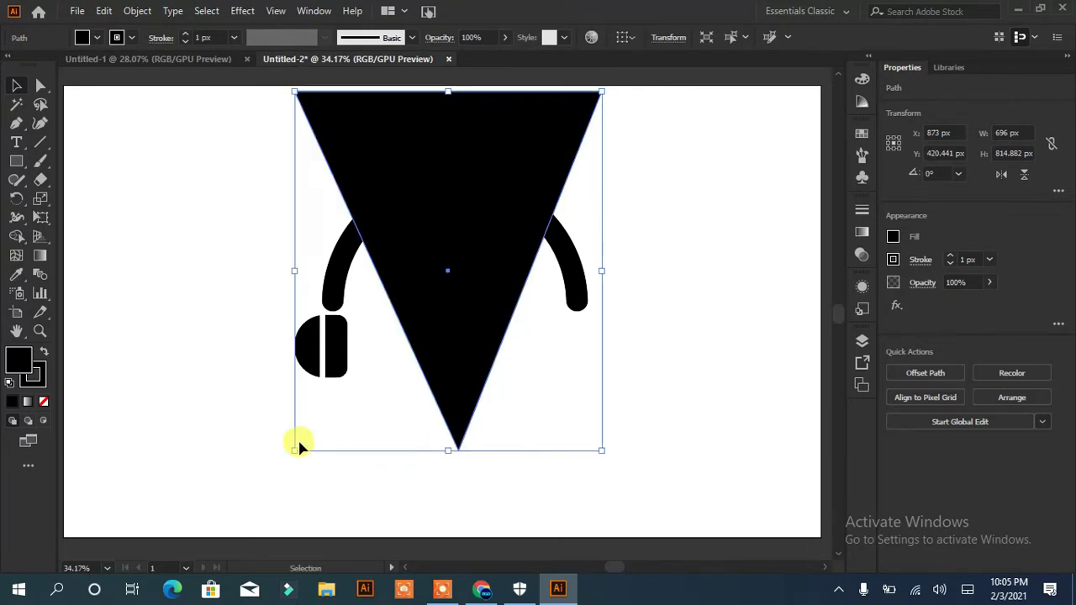
pyautogui.press('a')
pyautogui.moveTo(456, 449); pyautogui.dragTo(453, 315)
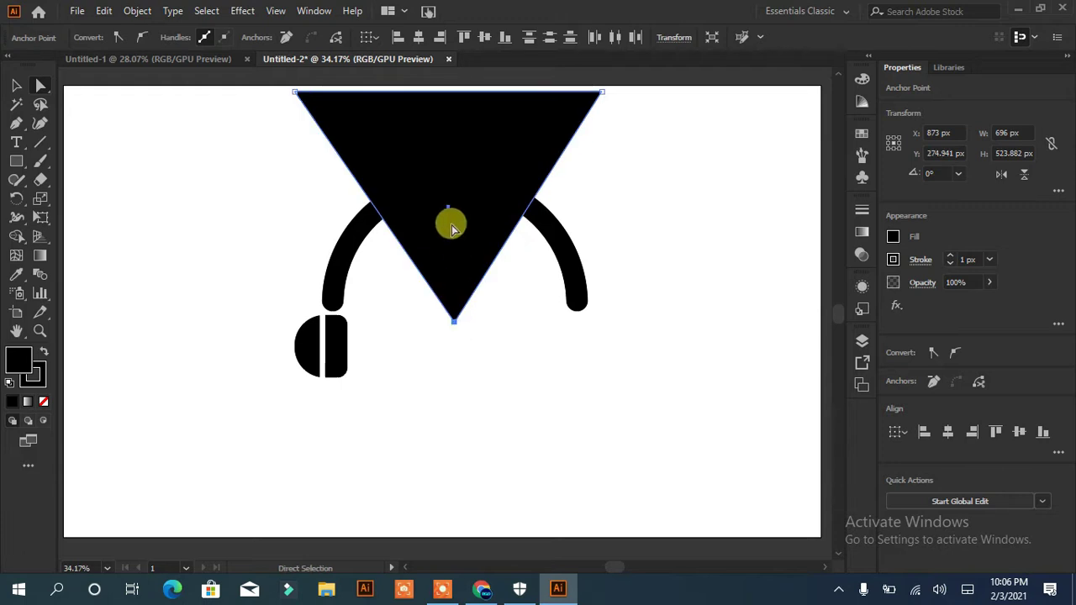
pyautogui.moveTo(449, 218); pyautogui.dragTo(448, 244)
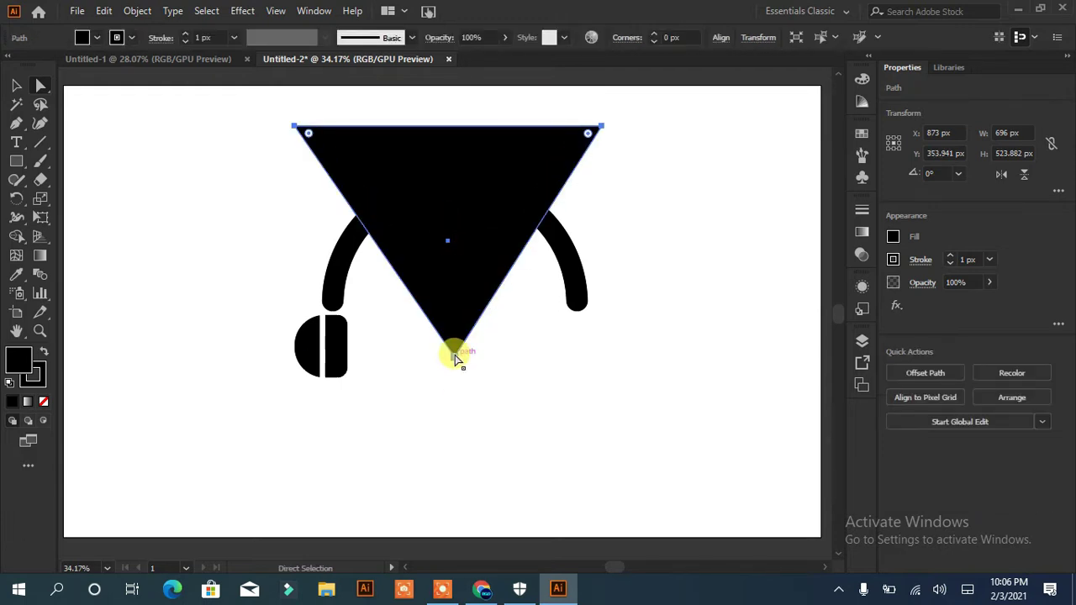
pyautogui.moveTo(455, 359); pyautogui.dragTo(456, 335)
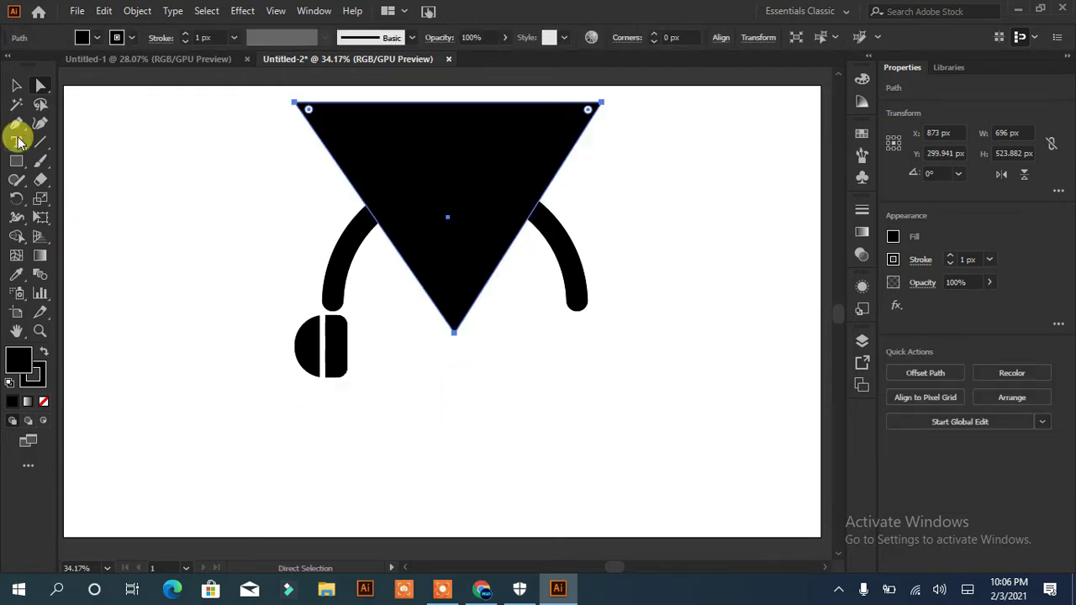
# Split the headband arc with Shape Builder, then move the triangle to the upper right.
pyautogui.keyDown('shift'); pyautogui.click(341, 253); pyautogui.keyUp('shift')
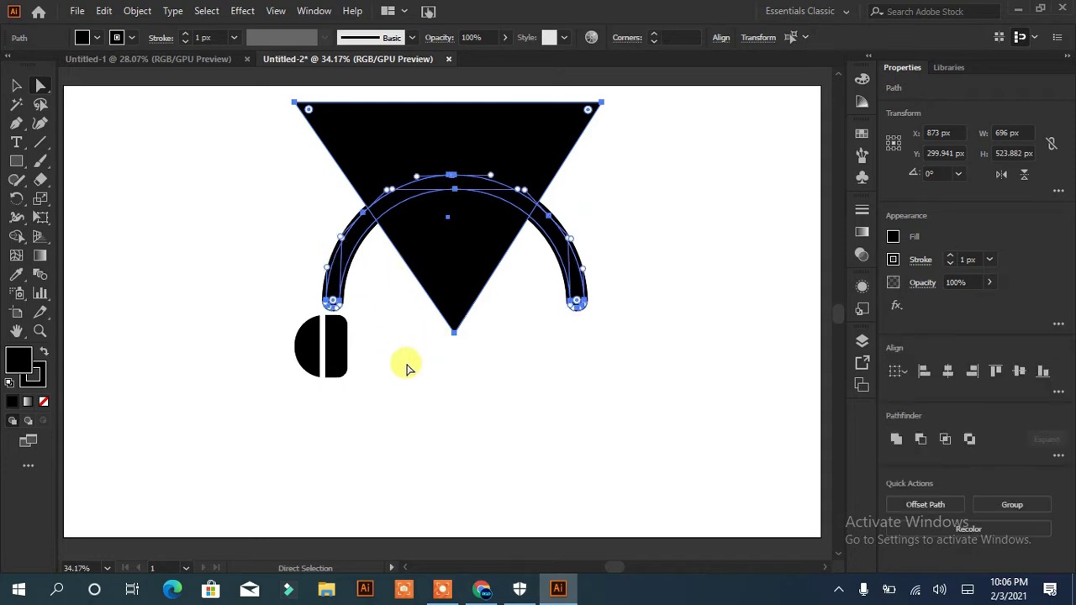
pyautogui.click(16, 235)
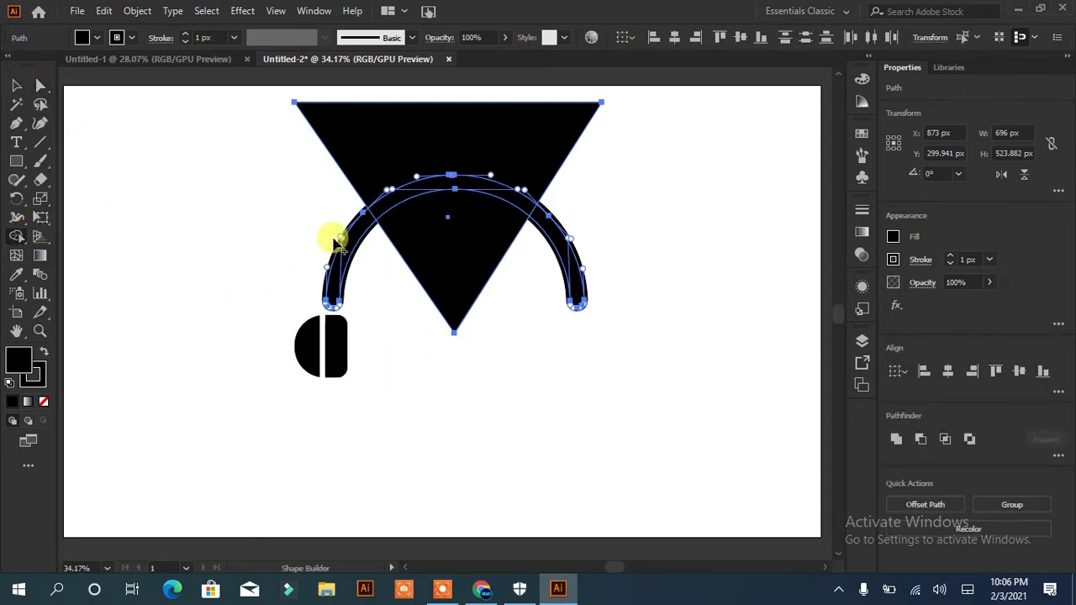
pyautogui.moveTo(374, 269); pyautogui.dragTo(379, 277)
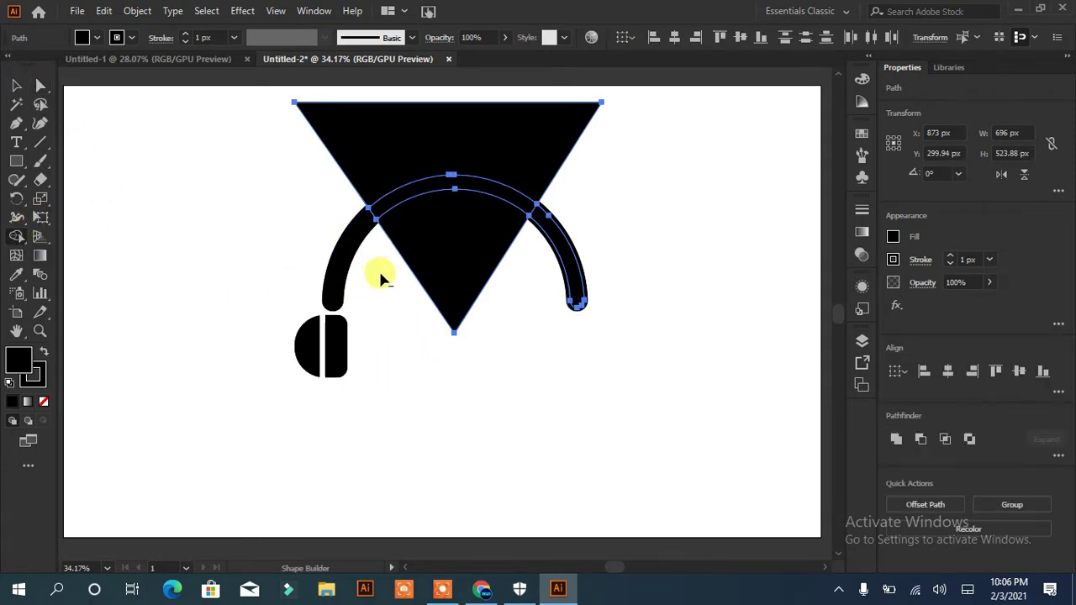
pyautogui.click(16, 85)
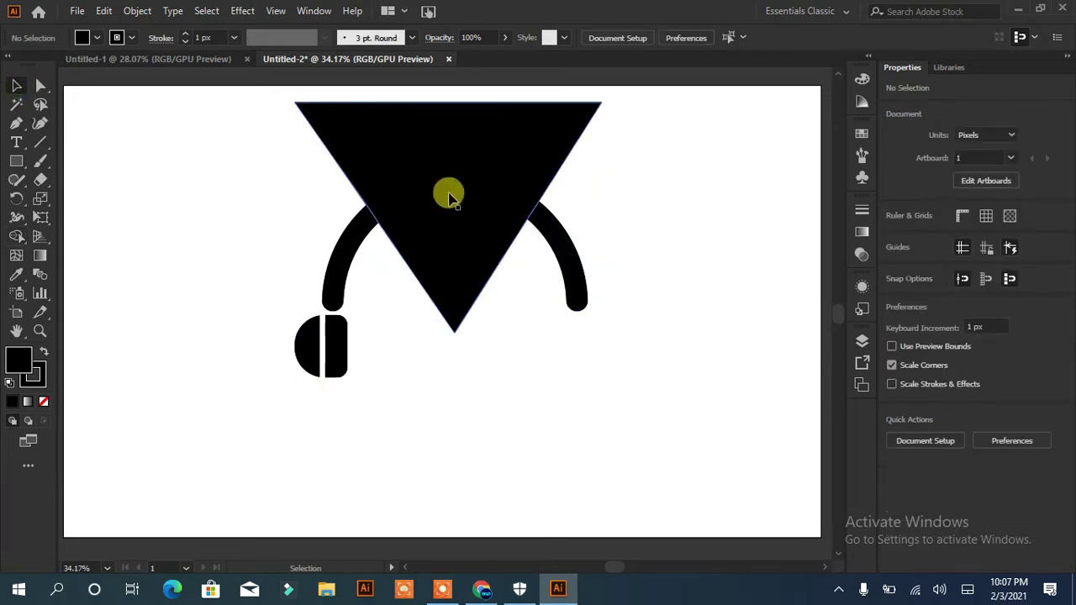
pyautogui.moveTo(445, 190); pyautogui.dragTo(620, 317)
pyautogui.moveTo(605, 282); pyautogui.dragTo(739, 161)
# Place a spare copy of the headband's top section below the headphone.
pyautogui.click(570, 267)
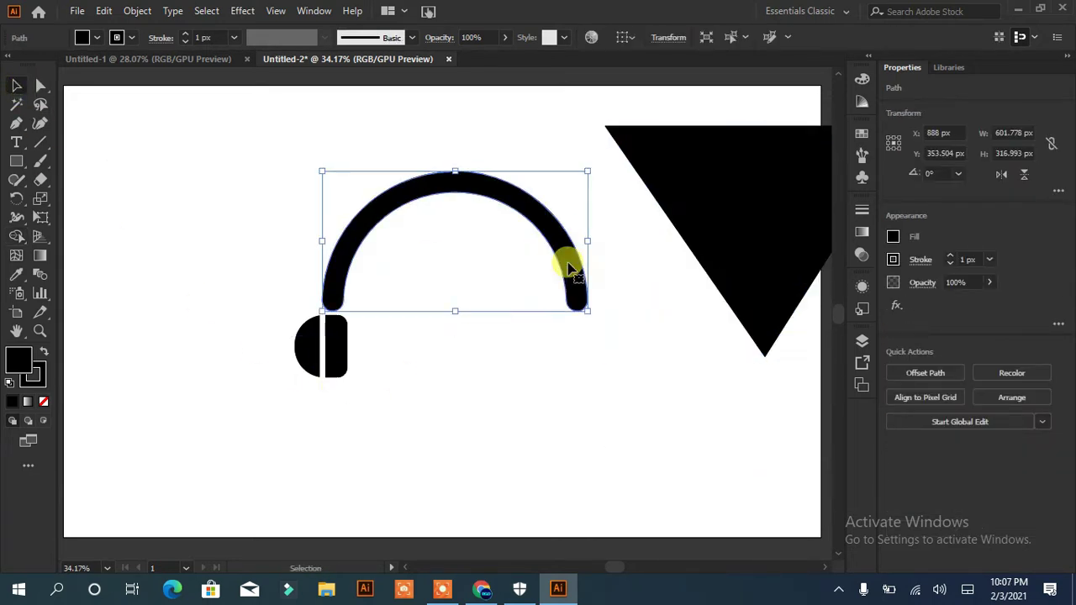
pyautogui.click(491, 198)
pyautogui.moveTo(467, 191); pyautogui.dragTo(447, 186)
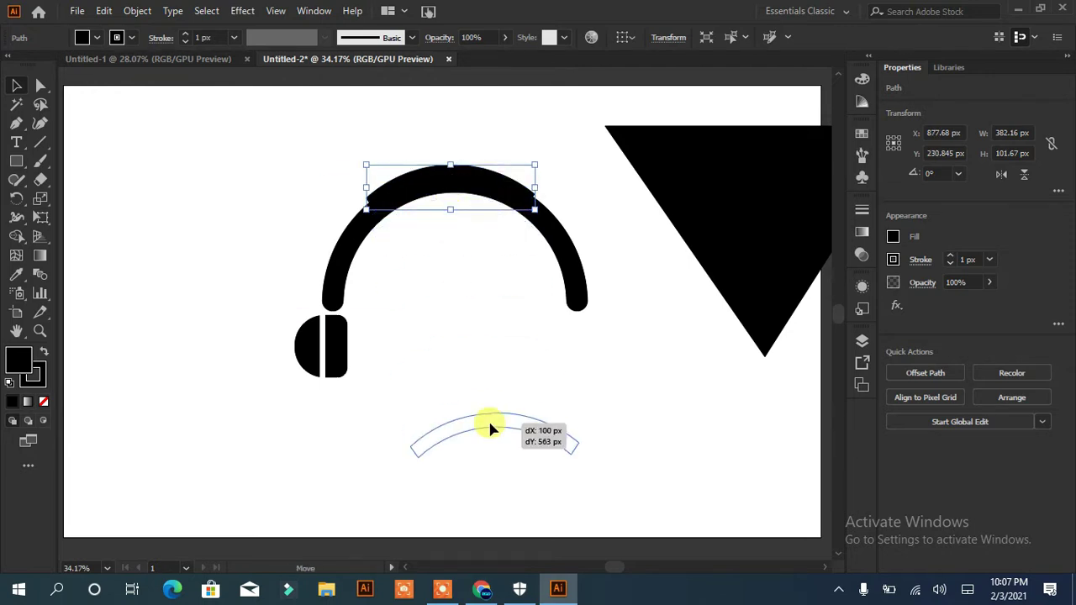
pyautogui.moveTo(448, 186); pyautogui.dragTo(491, 432)
pyautogui.click(645, 340)
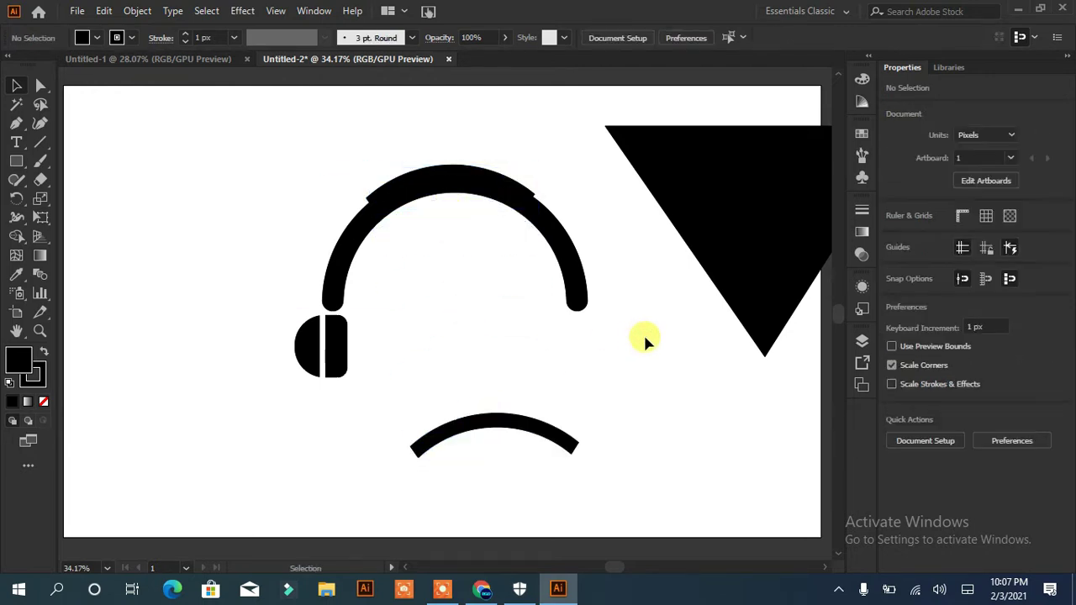
# Reshape the top section's anchors with Direct Selection to fit the band.
pyautogui.click(376, 213)
pyautogui.click(40, 85)
pyautogui.moveTo(375, 212); pyautogui.dragTo(383, 220)
pyautogui.moveTo(533, 209); pyautogui.dragTo(524, 212)
pyautogui.moveTo(450, 178); pyautogui.dragTo(453, 196)
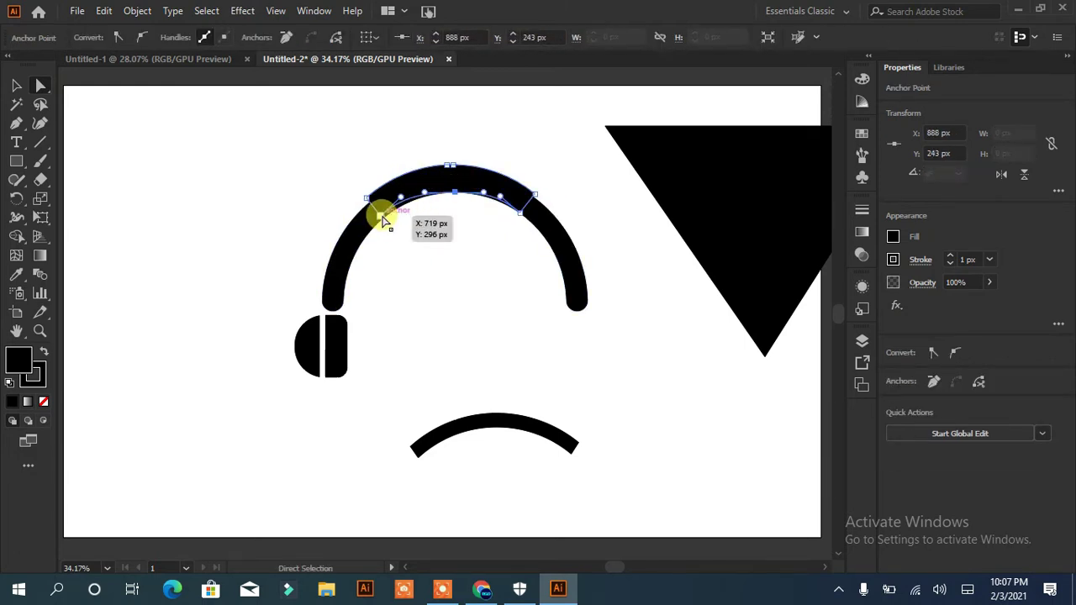
pyautogui.moveTo(385, 224); pyautogui.dragTo(385, 221)
pyautogui.moveTo(516, 216); pyautogui.dragTo(454, 196)
pyautogui.click(487, 297)
# Move the headband arc to the lower right.
pyautogui.click(331, 279)
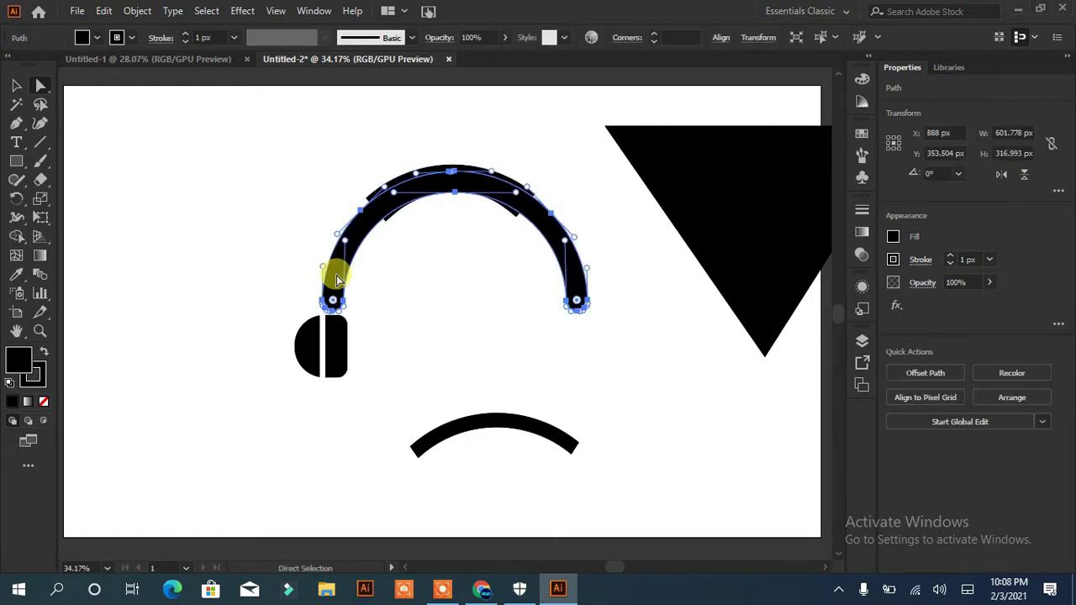
pyautogui.press('v')
pyautogui.click(319, 255)
pyautogui.moveTo(339, 266)
pyautogui.mouseDown()
pyautogui.moveTo(89, 180)
pyautogui.moveTo(126, 211)
pyautogui.moveTo(469, 268)
pyautogui.mouseUp()
# Apply a -8 px Offset Path to the arc to create an inner arc.
pyautogui.click(926, 372)
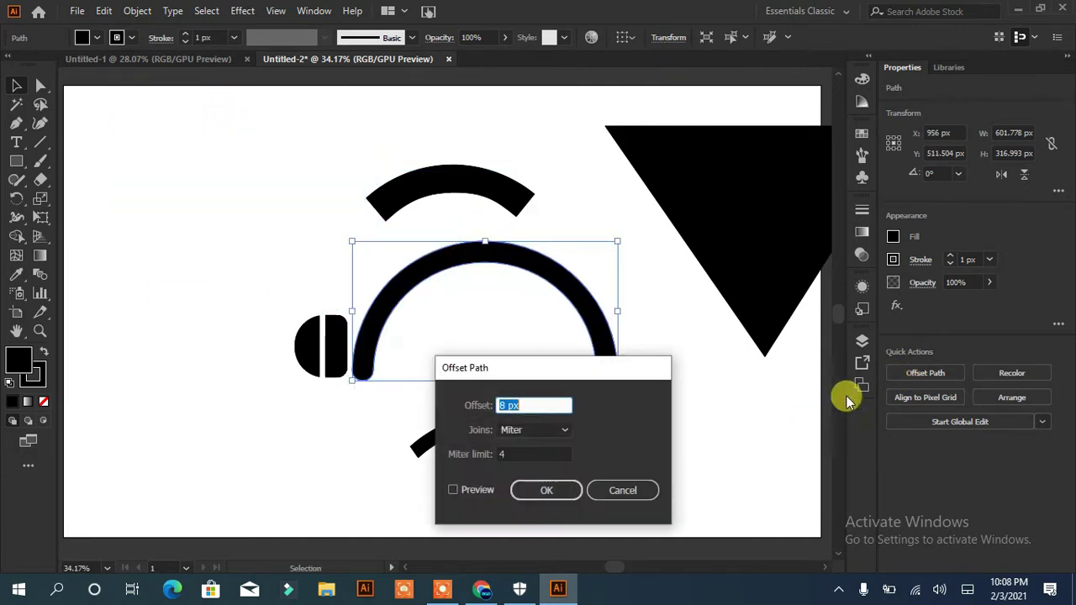
pyautogui.click(454, 489)
pyautogui.click(524, 404)
pyautogui.press('Down')
pyautogui.press('Down')
pyautogui.press('Down')
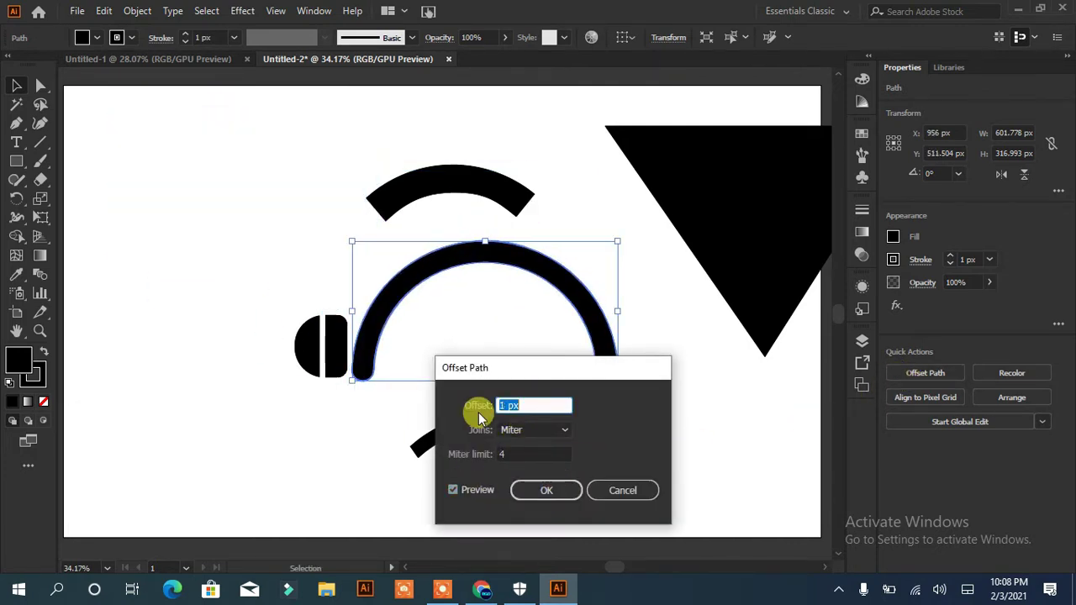
pyautogui.click(527, 490)
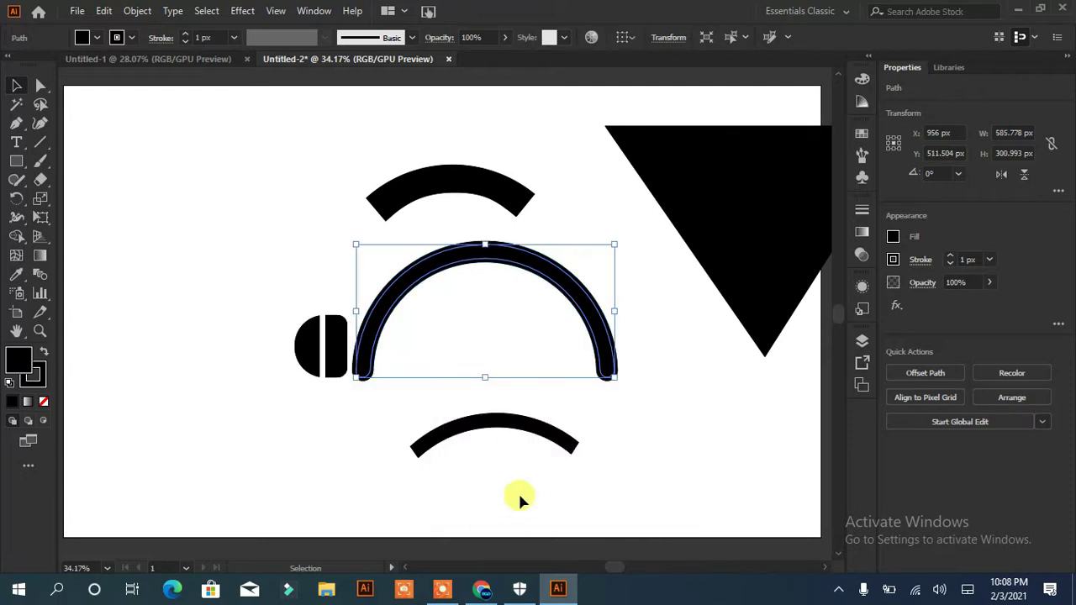
# Move the outer arc aside and set the inner arc into the headband position.
pyautogui.moveTo(468, 247)
pyautogui.mouseDown()
pyautogui.moveTo(480, 321)
pyautogui.moveTo(675, 349)
pyautogui.mouseUp()
pyautogui.moveTo(492, 318); pyautogui.dragTo(445, 183)
pyautogui.click(415, 283)
pyautogui.click(451, 379)
pyautogui.click(351, 249)
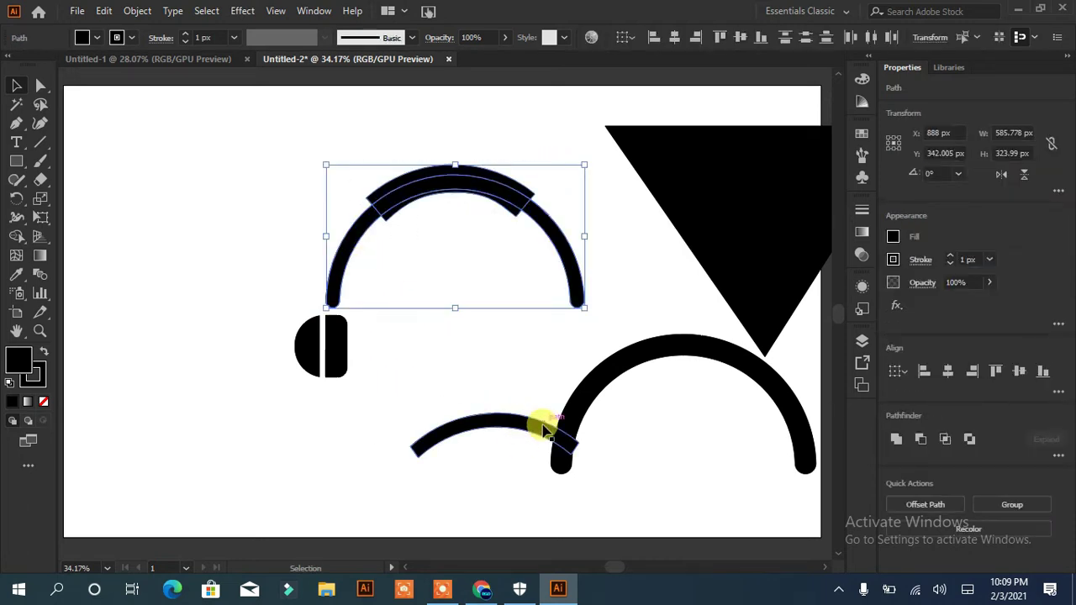
# Adjust the top pad piece's anchors and round its ends.
pyautogui.click(428, 389)
pyautogui.click(384, 220)
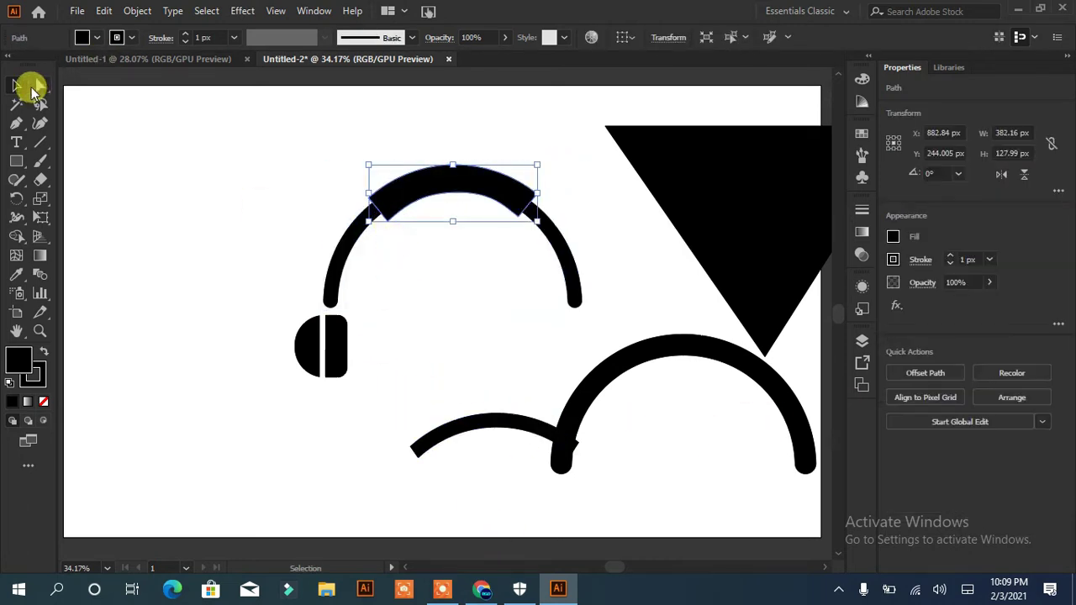
pyautogui.click(40, 85)
pyautogui.click(386, 221)
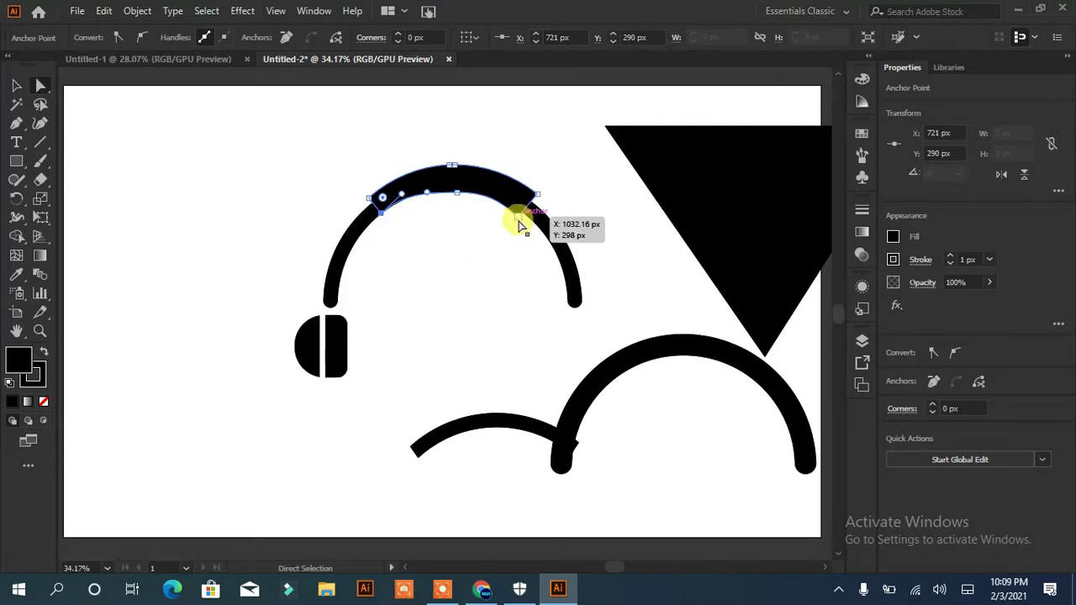
pyautogui.moveTo(518, 217); pyautogui.dragTo(519, 219)
pyautogui.click(450, 174)
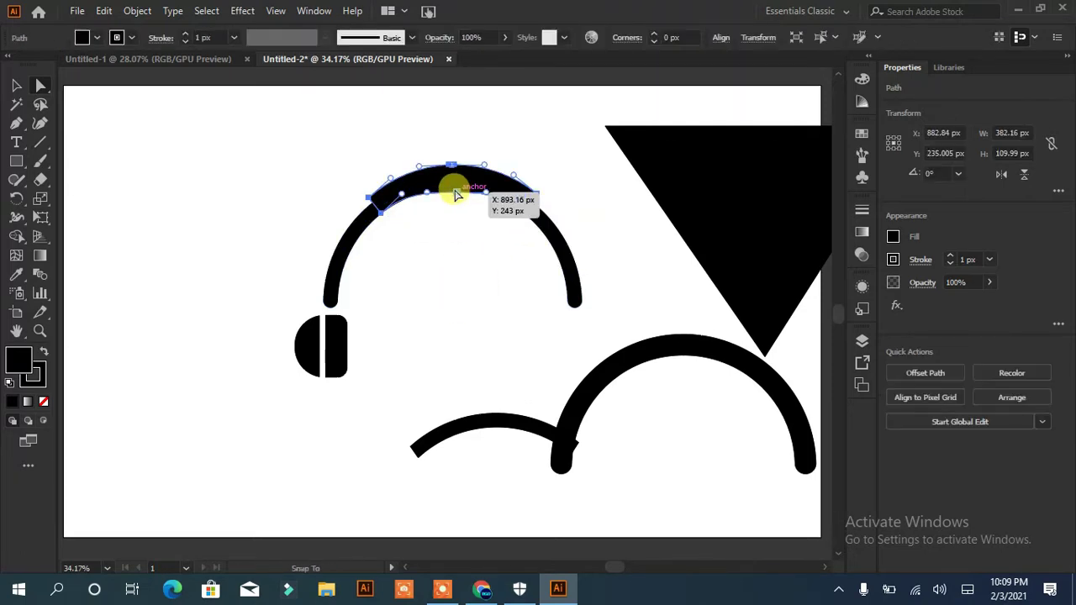
pyautogui.click(458, 195)
pyautogui.click(445, 312)
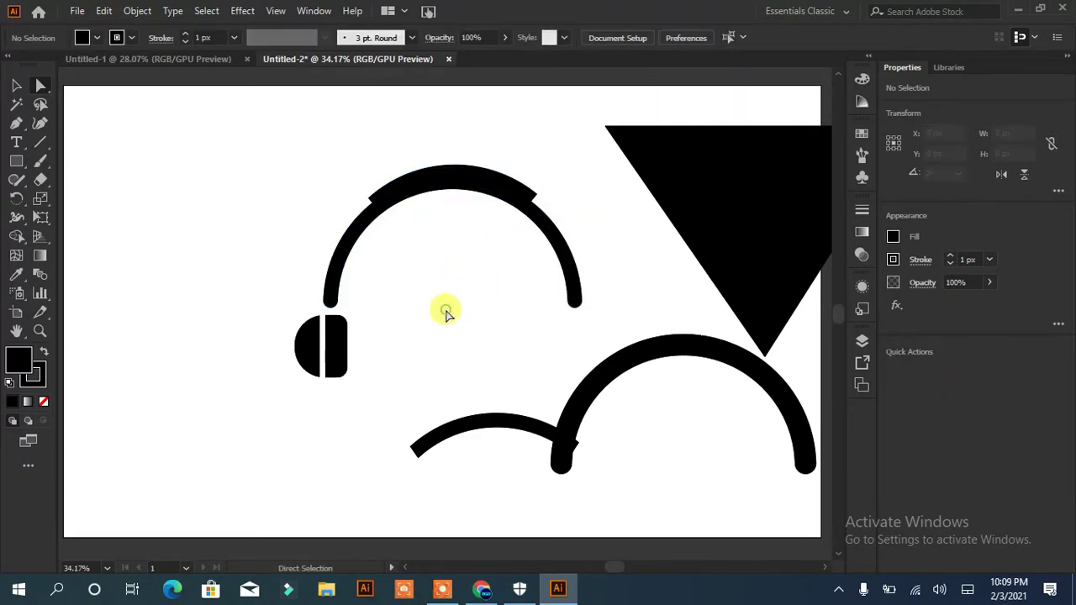
pyautogui.click(536, 197)
pyautogui.moveTo(370, 200); pyautogui.dragTo(420, 204)
pyautogui.click(439, 274)
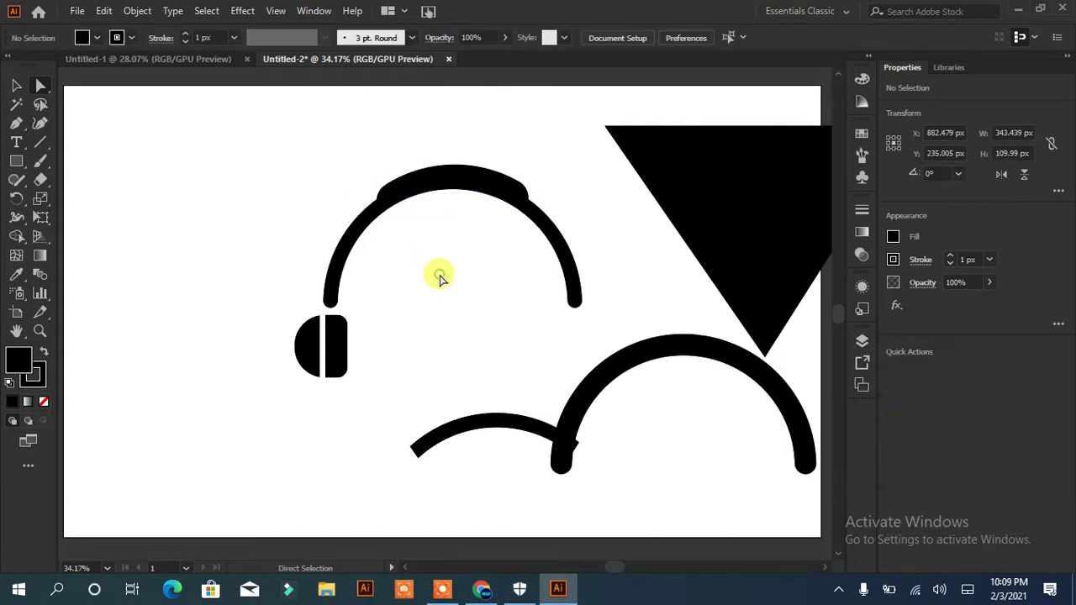
# Pull a band anchor up into an angled shoulder and select the two stray lower arcs.
pyautogui.click(453, 183)
pyautogui.scroll(-1, 752, 441)
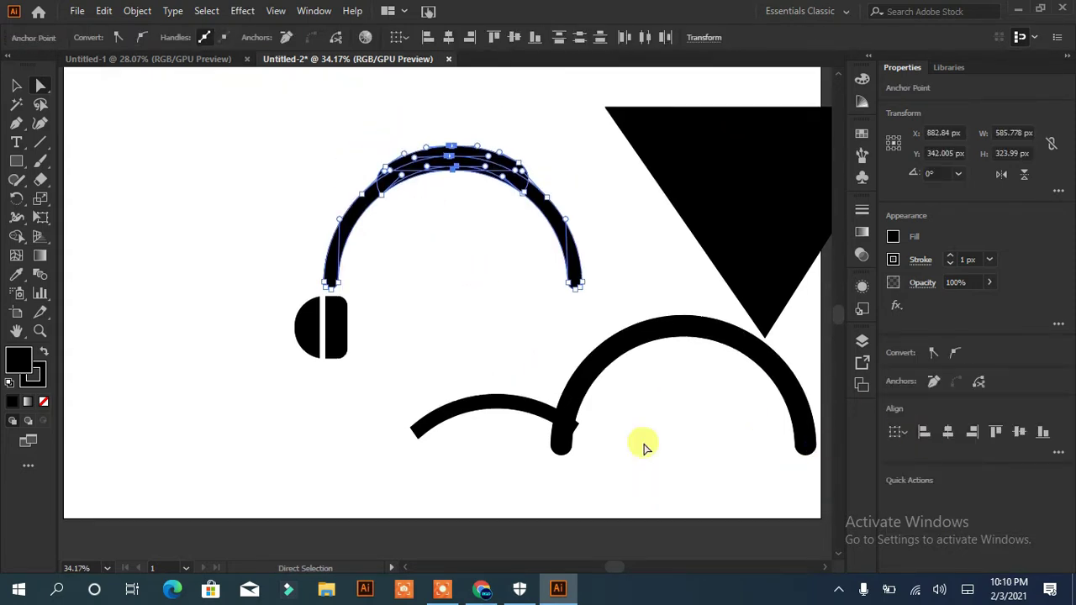
pyautogui.click(548, 352)
pyautogui.click(16, 84)
pyautogui.click(413, 210)
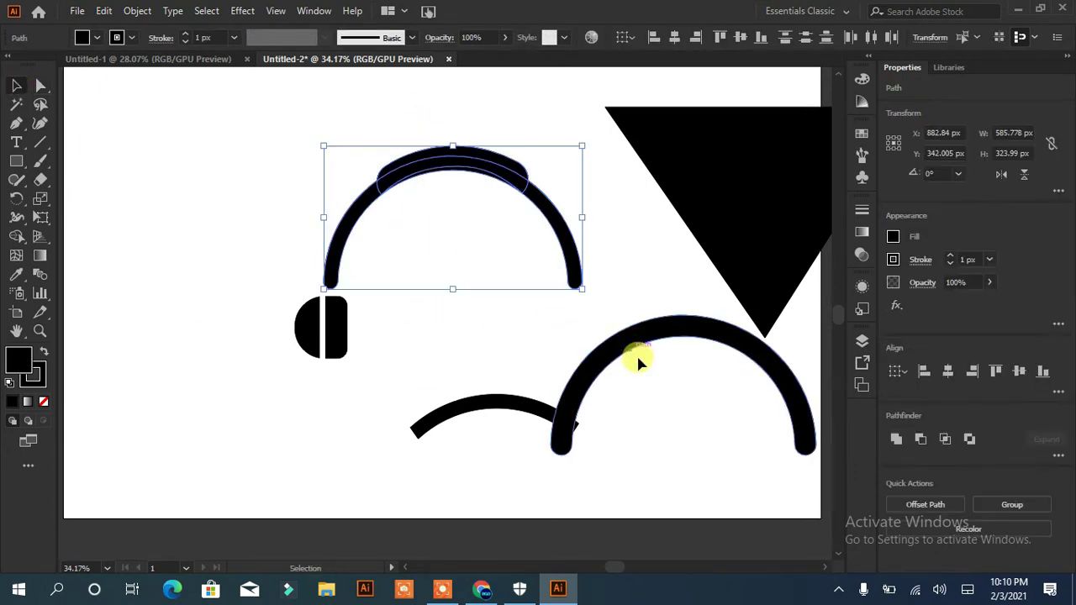
pyautogui.click(513, 337)
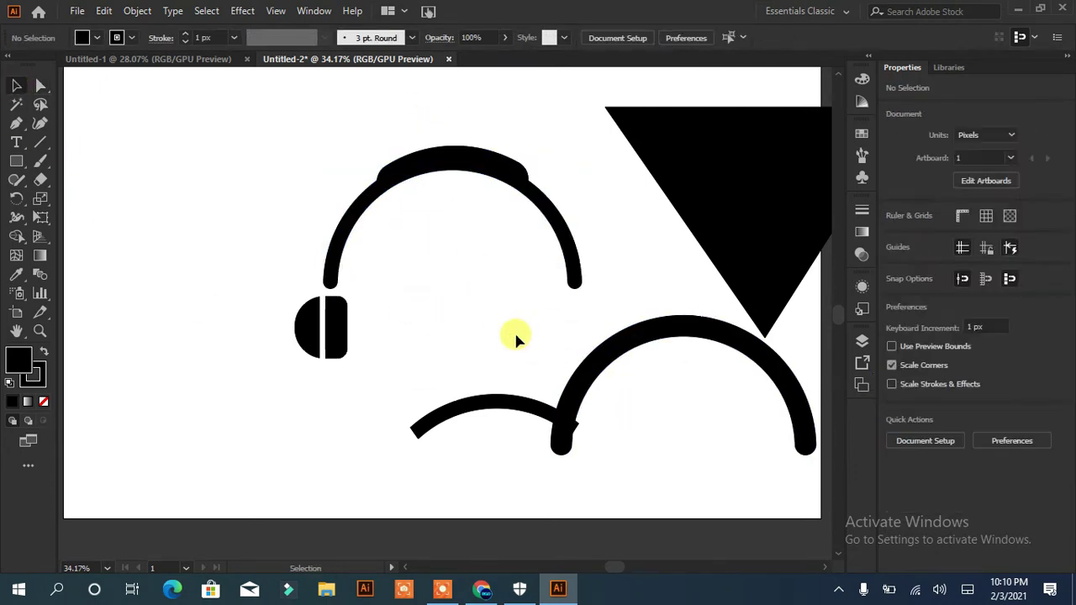
pyautogui.click(516, 175)
pyautogui.click(520, 173)
pyautogui.click(41, 85)
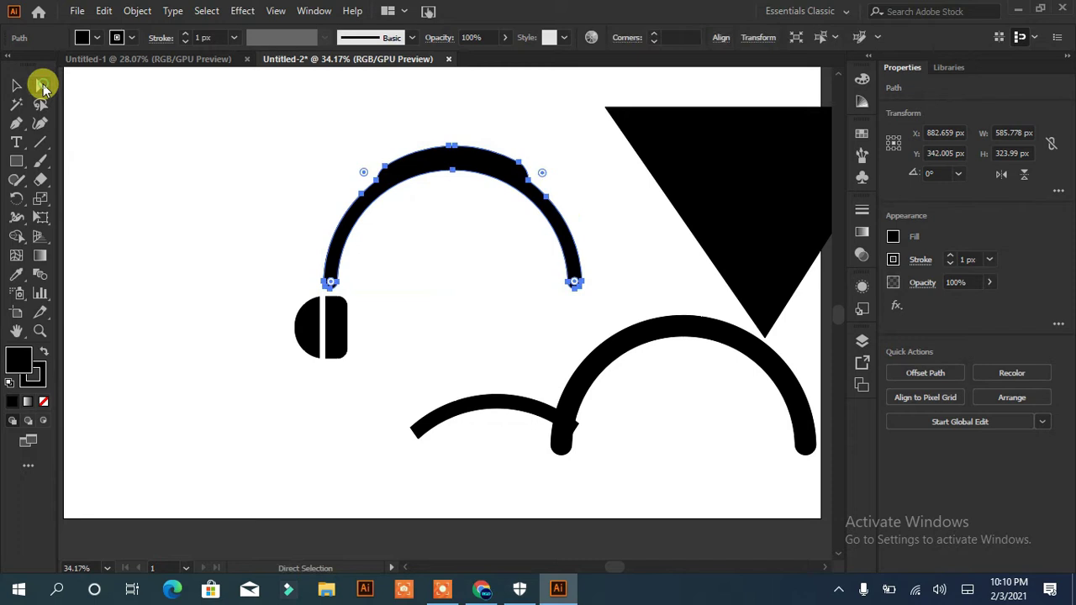
pyautogui.click(545, 175)
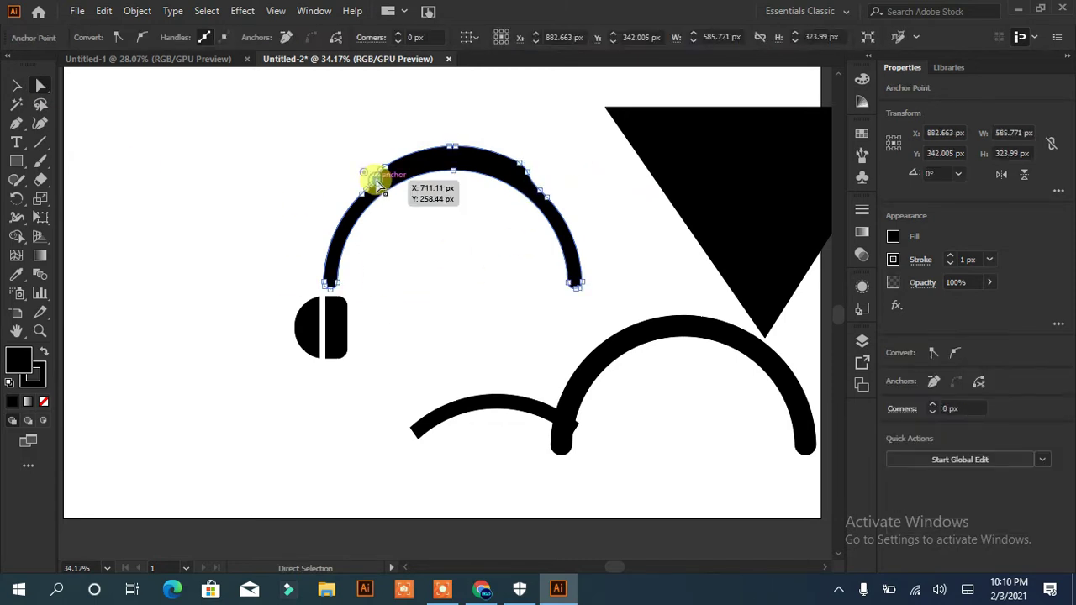
pyautogui.moveTo(380, 185)
pyautogui.mouseDown()
pyautogui.moveTo(324, 156)
pyautogui.moveTo(380, 174)
pyautogui.mouseUp()
pyautogui.click(429, 318)
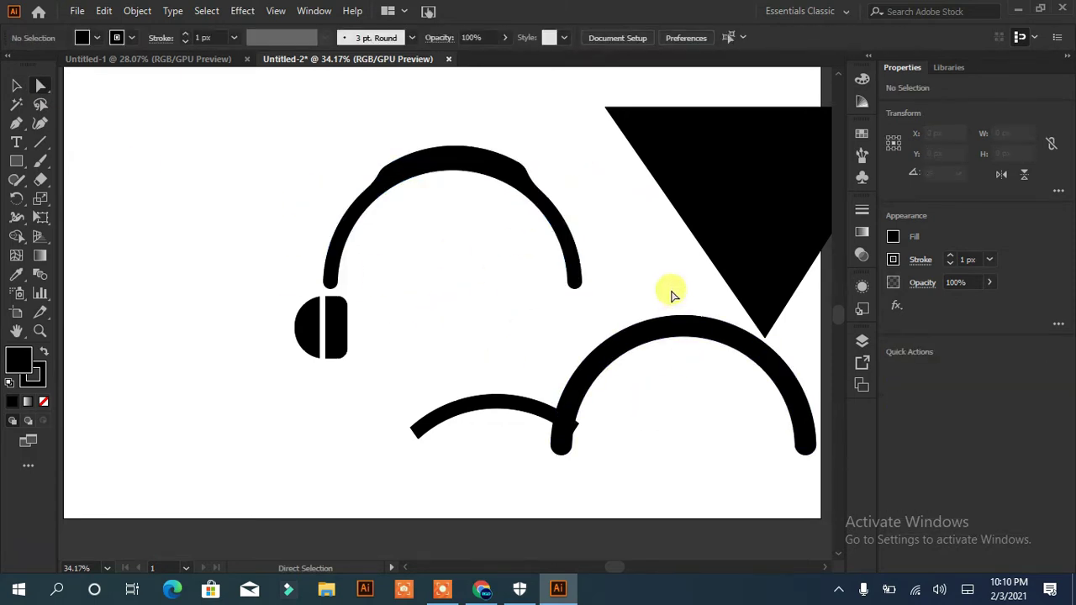
pyautogui.moveTo(673, 294); pyautogui.dragTo(511, 476)
pyautogui.click(15, 86)
# Delete the two lower arcs and the triangle.
pyautogui.press('Delete')
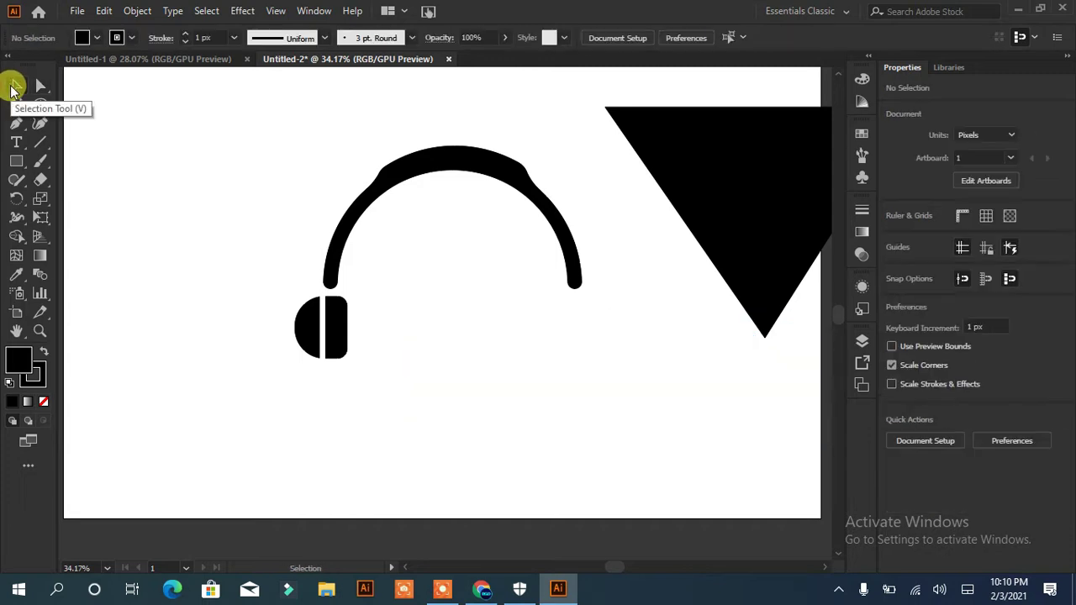
pyautogui.click(728, 178)
pyautogui.press('Delete')
# Make a reflected copy of the ear-cup and move it to the headband's right end.
pyautogui.moveTo(618, 154); pyautogui.dragTo(340, 370)
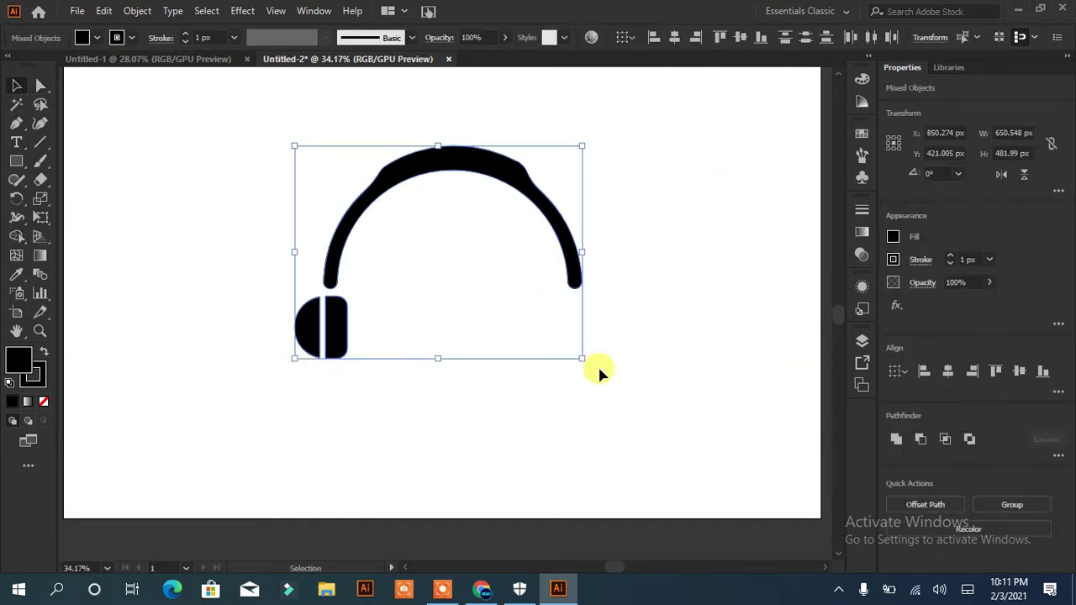
pyautogui.click(600, 372)
pyautogui.rightClick(331, 337)
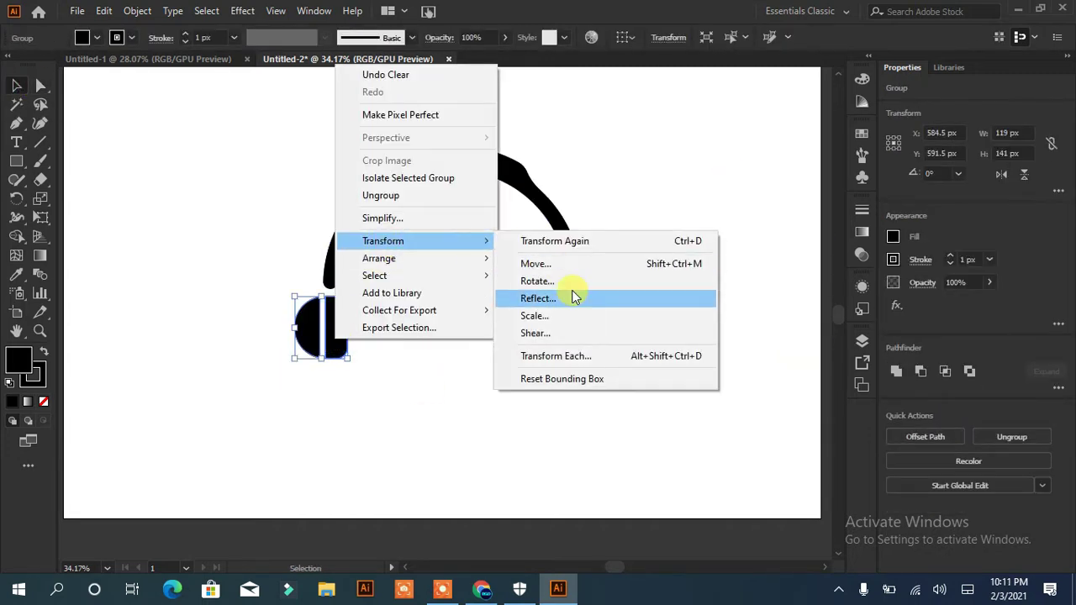
pyautogui.click(576, 295)
pyautogui.click(720, 333)
pyautogui.click(766, 376)
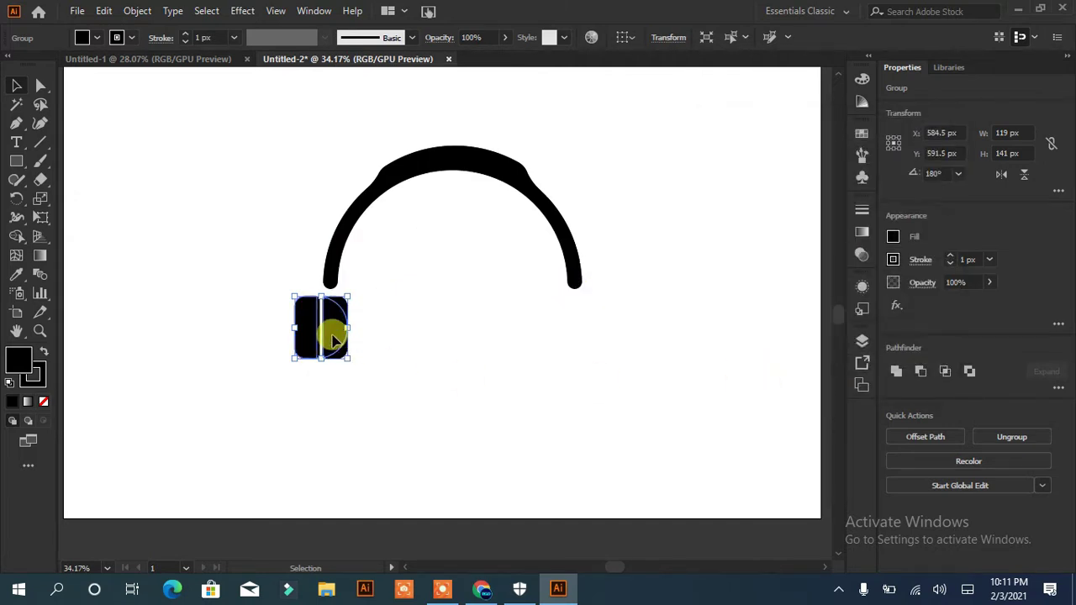
pyautogui.moveTo(331, 331); pyautogui.dragTo(594, 331)
# Select both ear-cups and enlarge them about their centre.
pyautogui.click(390, 375)
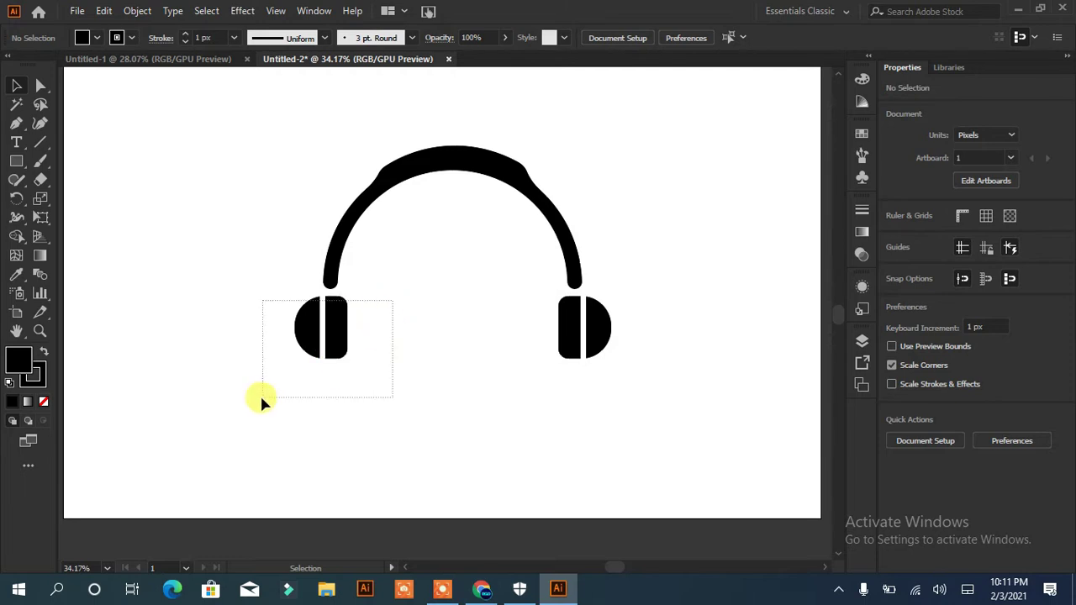
pyautogui.moveTo(261, 402); pyautogui.dragTo(260, 400)
pyautogui.moveTo(630, 332); pyautogui.dragTo(514, 385)
pyautogui.moveTo(608, 360); pyautogui.dragTo(687, 389)
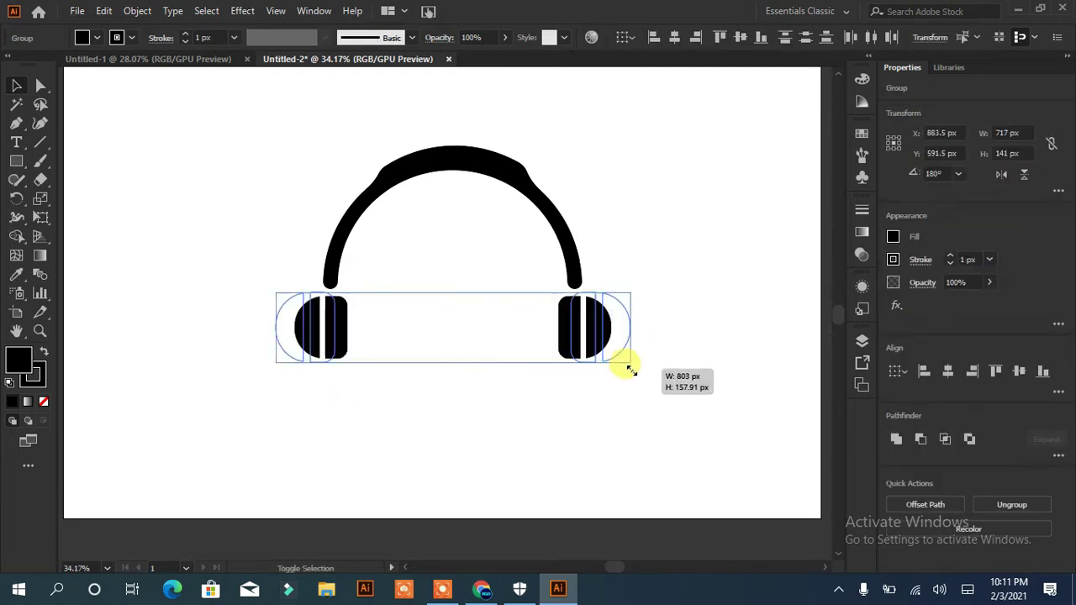
# Move both ear-cups inward and resize them to sit under the band's ends.
pyautogui.click(552, 422)
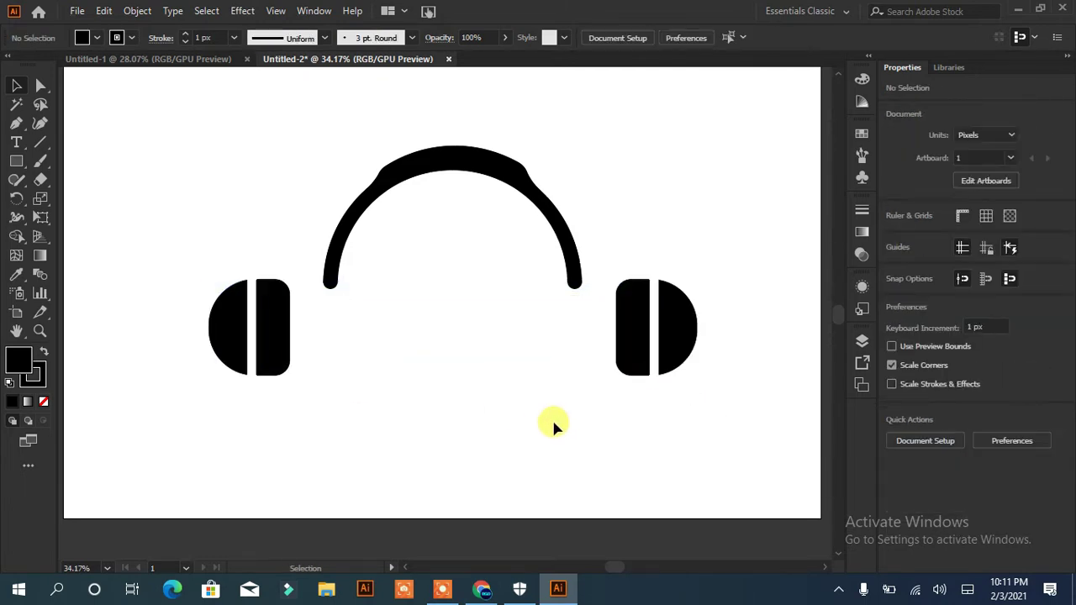
pyautogui.moveTo(634, 334); pyautogui.dragTo(577, 346)
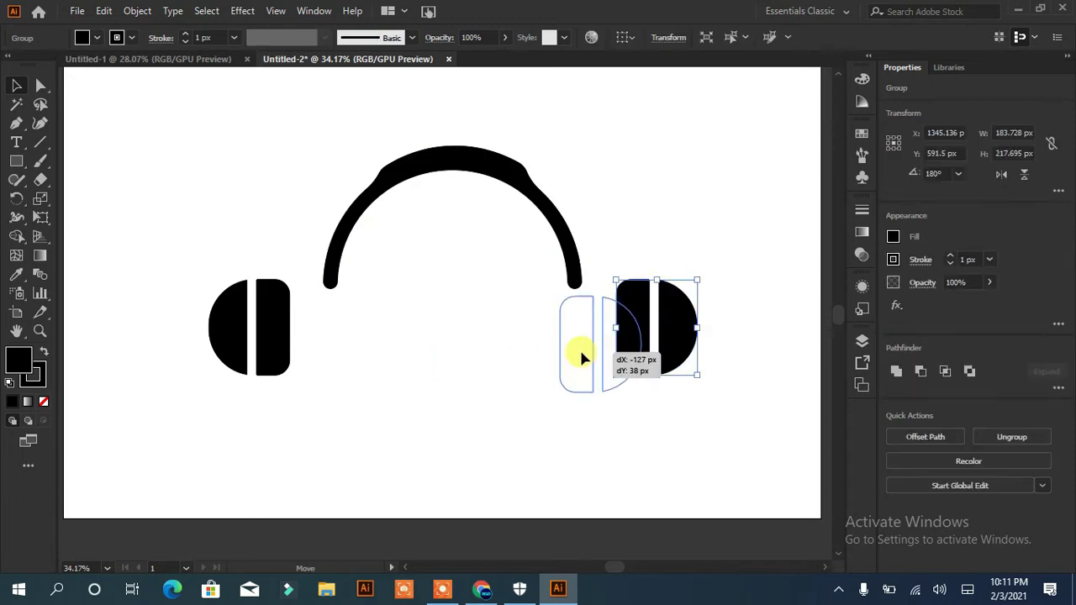
pyautogui.moveTo(266, 345); pyautogui.dragTo(328, 356)
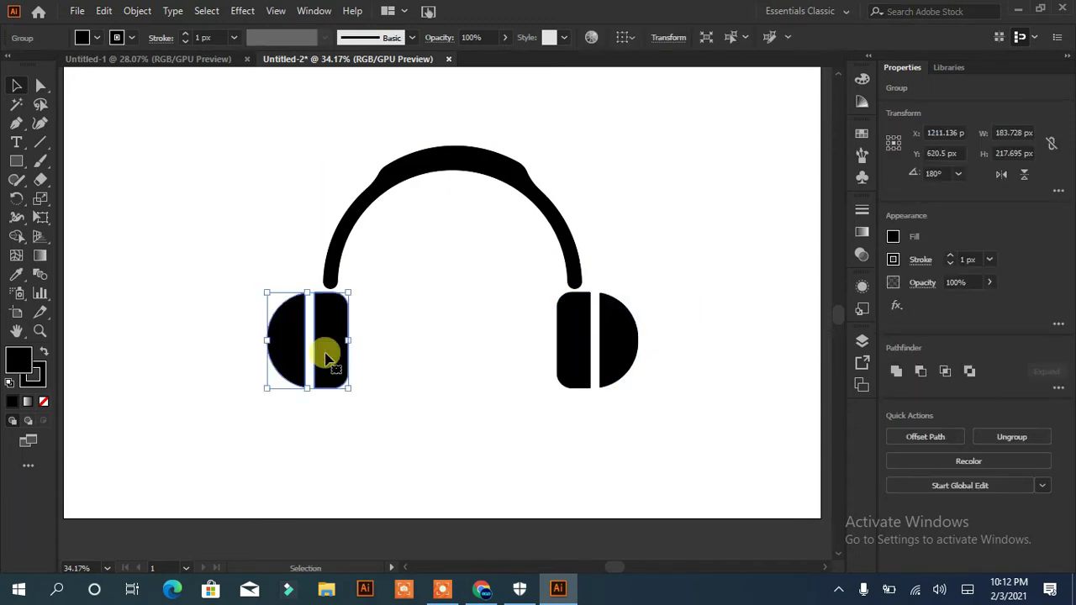
pyautogui.click(678, 374)
pyautogui.moveTo(594, 370); pyautogui.dragTo(274, 430)
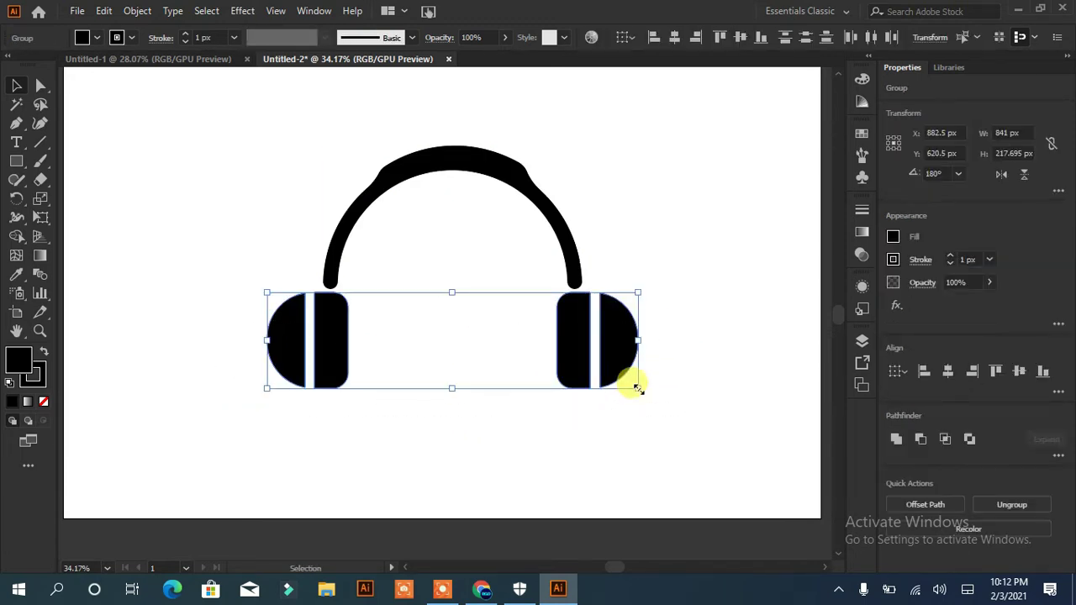
pyautogui.moveTo(632, 385); pyautogui.dragTo(609, 379)
pyautogui.click(611, 396)
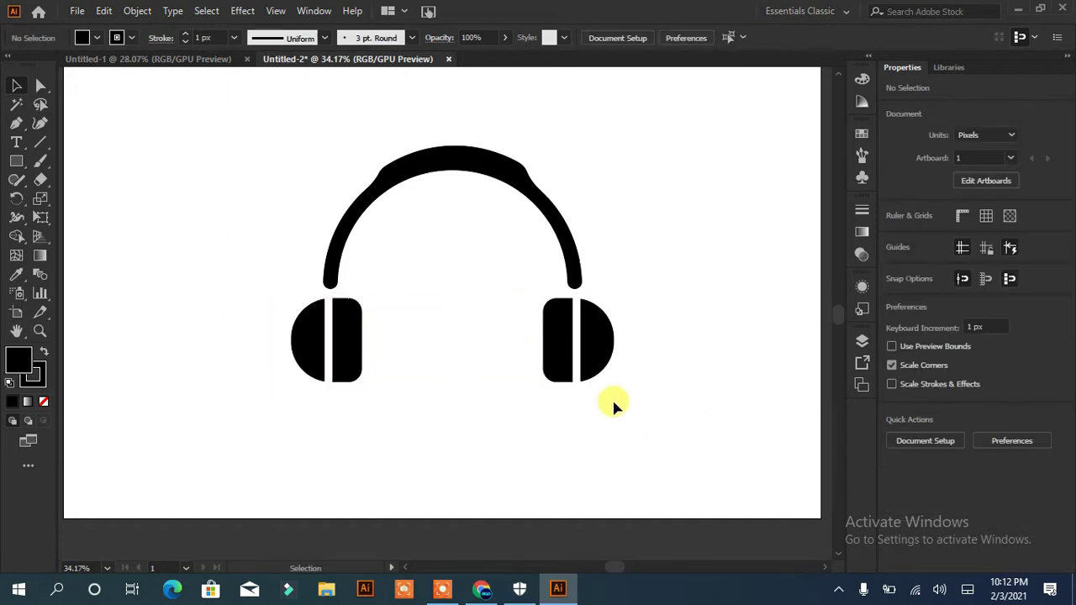
pyautogui.click(580, 370)
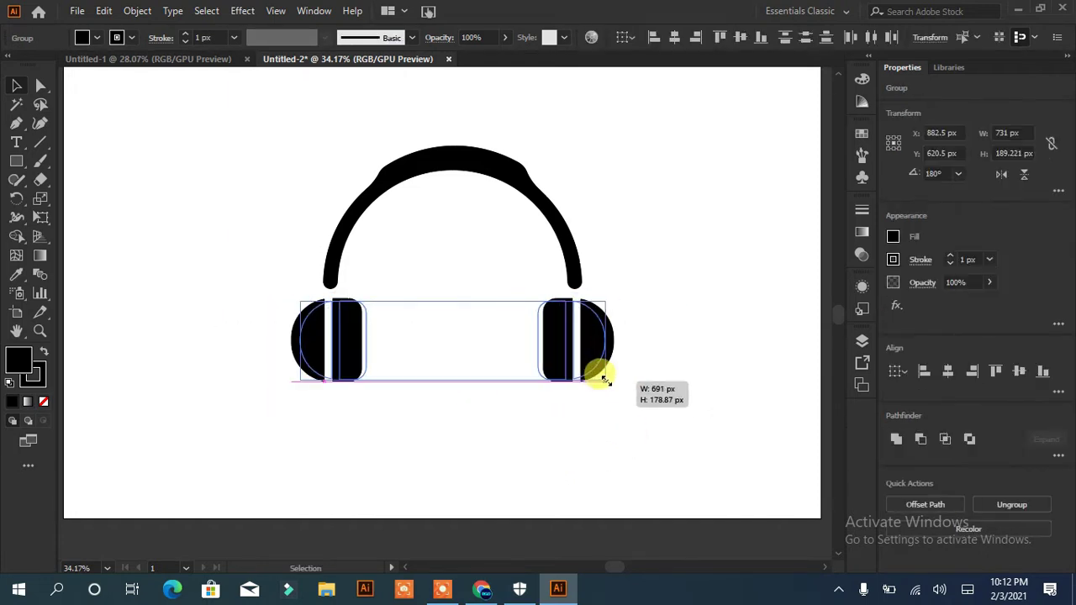
pyautogui.moveTo(612, 385); pyautogui.dragTo(598, 377)
pyautogui.click(604, 421)
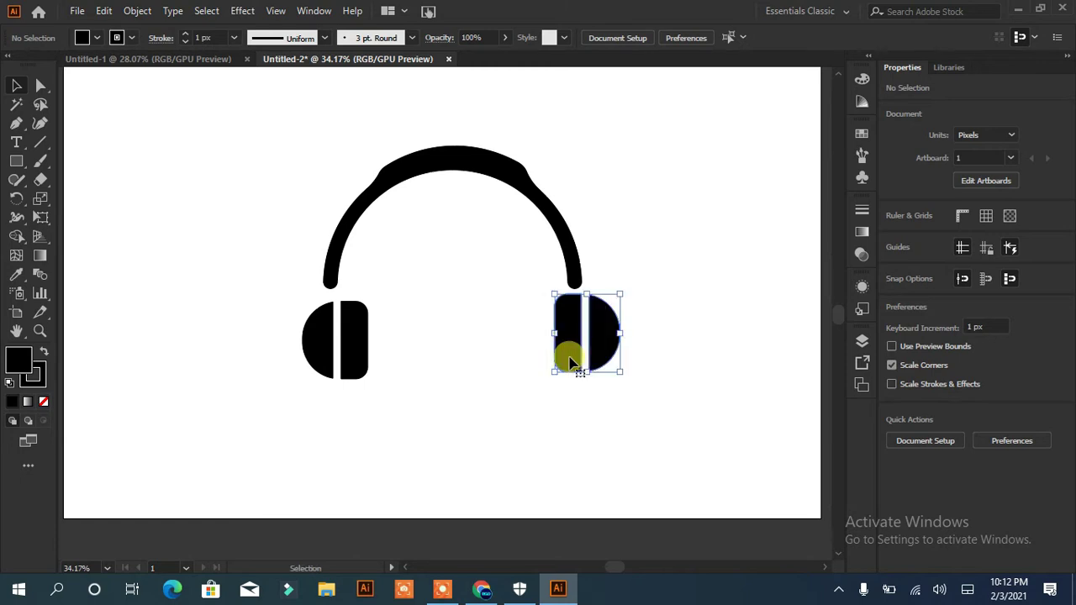
pyautogui.moveTo(355, 351); pyautogui.dragTo(341, 347)
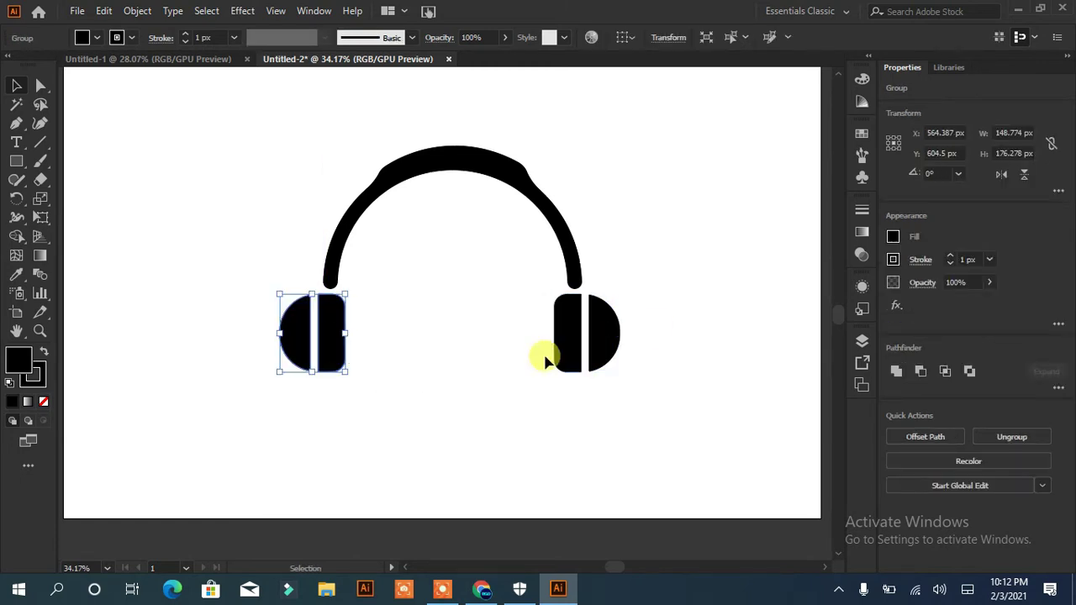
# Group the two ear-cups and align them horizontally with the headband.
pyautogui.moveTo(222, 367); pyautogui.dragTo(222, 368)
pyautogui.hotkey('ctrl', 'g')
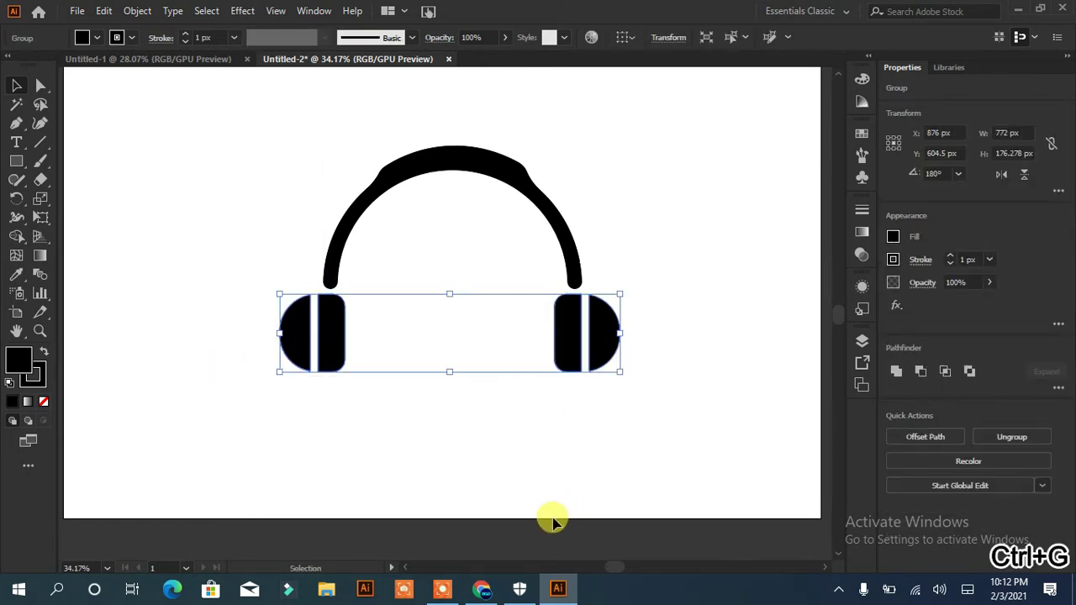
pyautogui.moveTo(602, 149); pyautogui.dragTo(252, 379)
pyautogui.click(947, 371)
pyautogui.click(576, 443)
# Move the whole headphone slightly right and down, undoing a trial resize.
pyautogui.hotkey('ctrl', 'a')
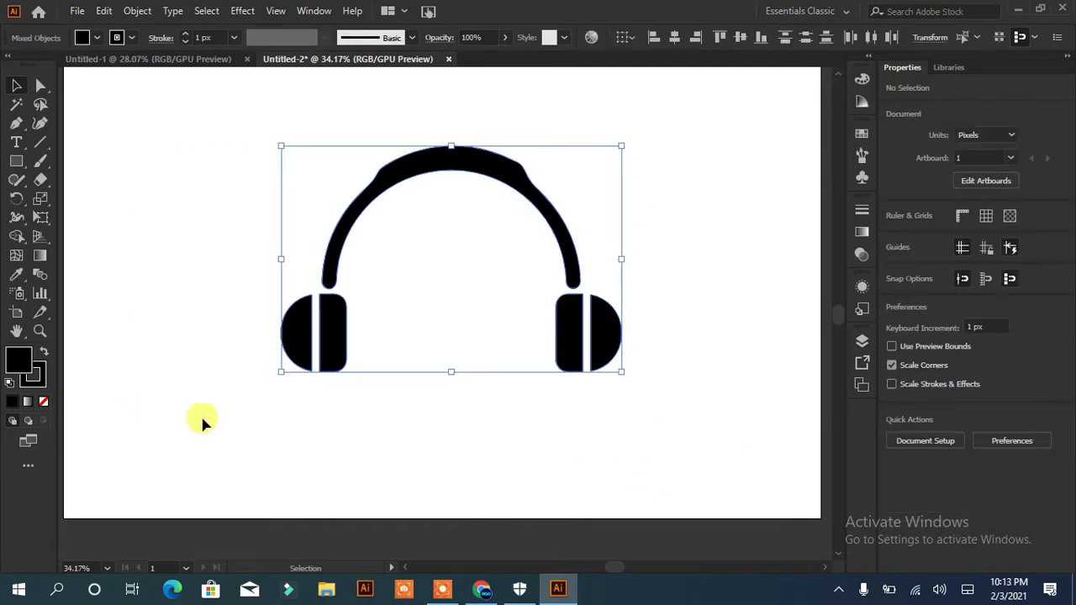
pyautogui.moveTo(621, 373); pyautogui.dragTo(551, 338)
pyautogui.hotkey('ctrl', 'z')
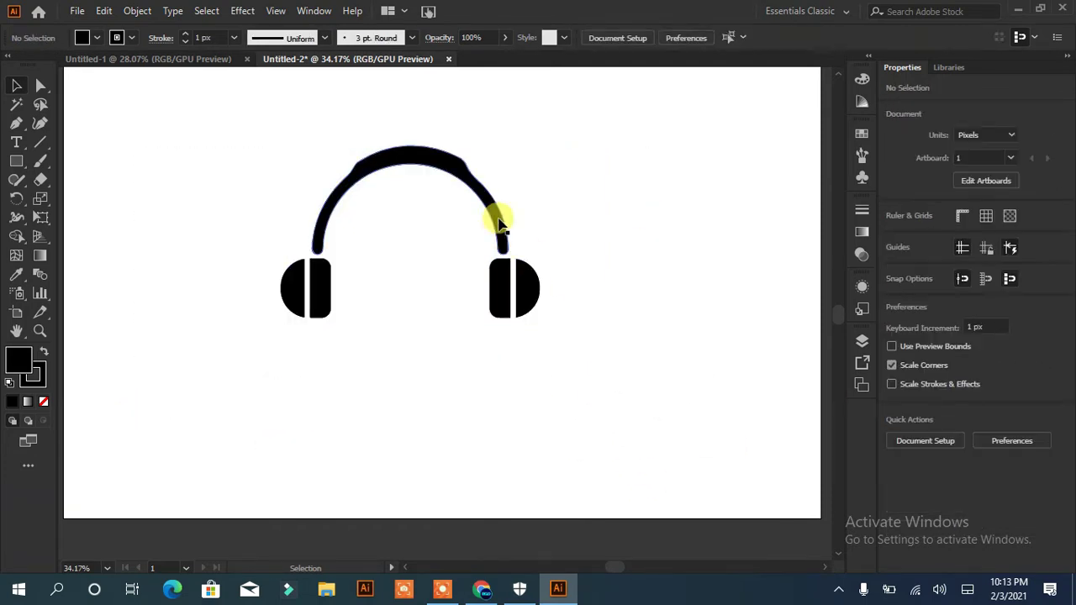
pyautogui.hotkey('ctrl', 'z')
pyautogui.hotkey('ctrl', 'z')
pyautogui.hotkey('ctrl', 'z')
pyautogui.click(445, 449)
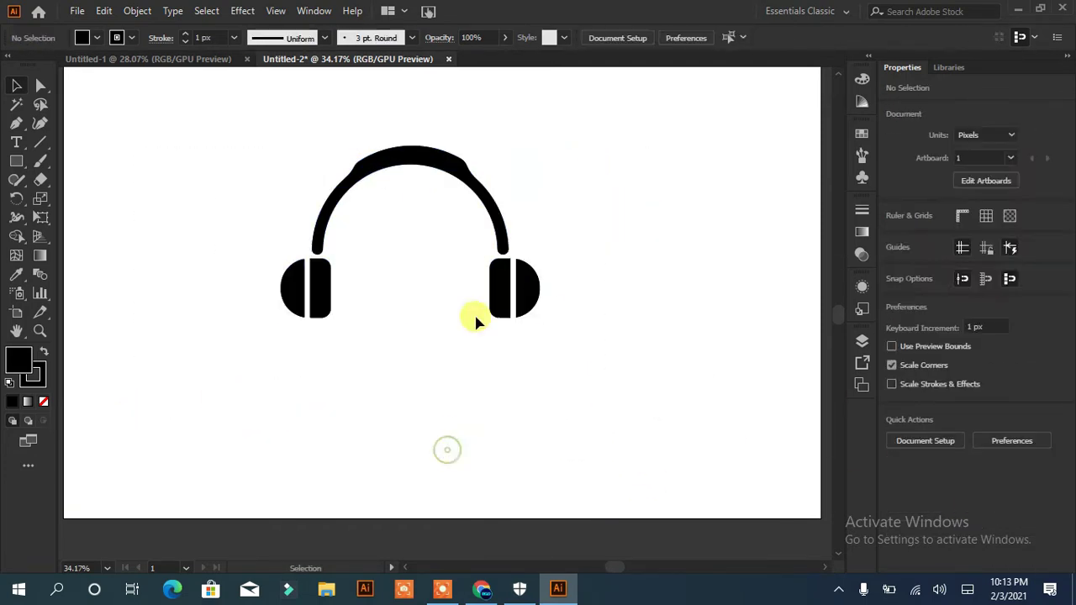
pyautogui.moveTo(500, 220); pyautogui.dragTo(550, 243)
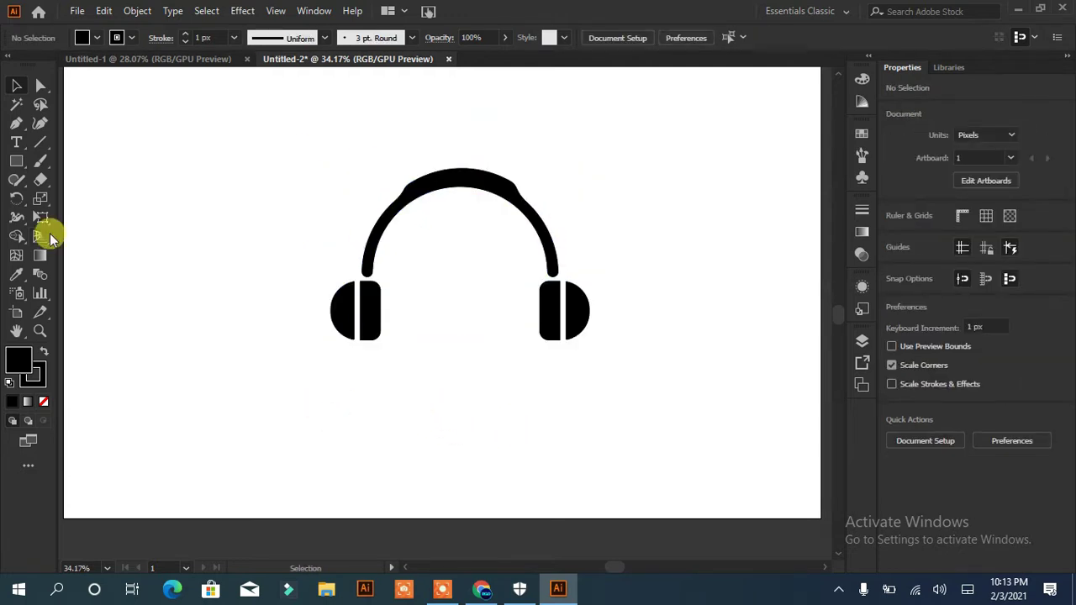
# Draw a small black square left of the headphones and stack copies into a column.
pyautogui.scroll(1, 92, 302)
pyautogui.press('m')
pyautogui.moveTo(149, 240); pyautogui.dragTo(157, 269)
pyautogui.hotkey('ctrl', 'd')
pyautogui.hotkey('ctrl', 'd')
pyautogui.hotkey('ctrl', 'd')
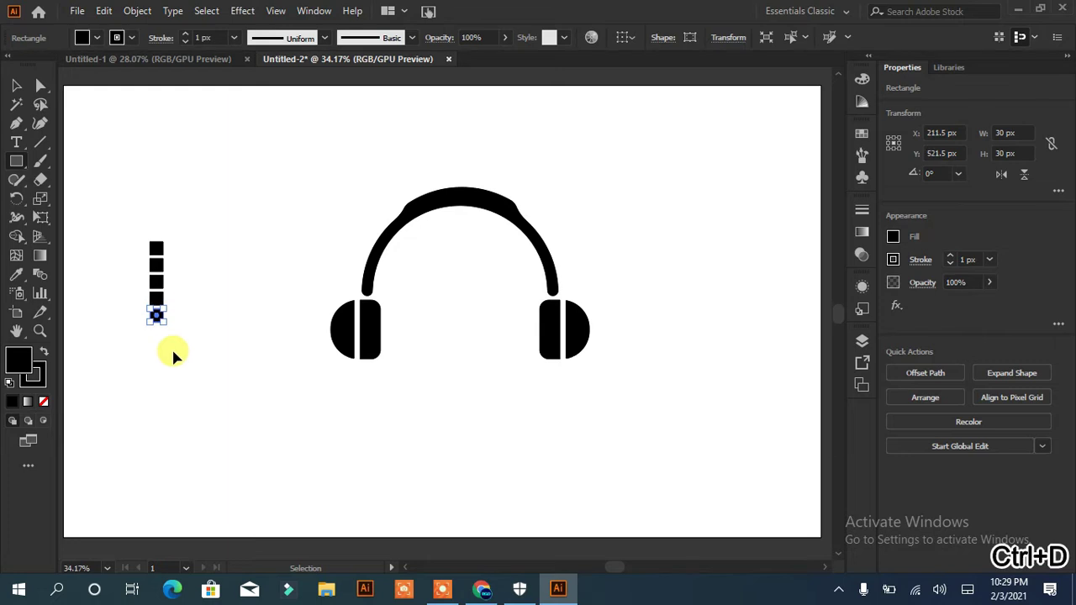
pyautogui.click(16, 85)
pyautogui.moveTo(192, 221)
pyautogui.mouseDown()
pyautogui.moveTo(156, 284)
pyautogui.moveTo(173, 285)
pyautogui.mouseUp()
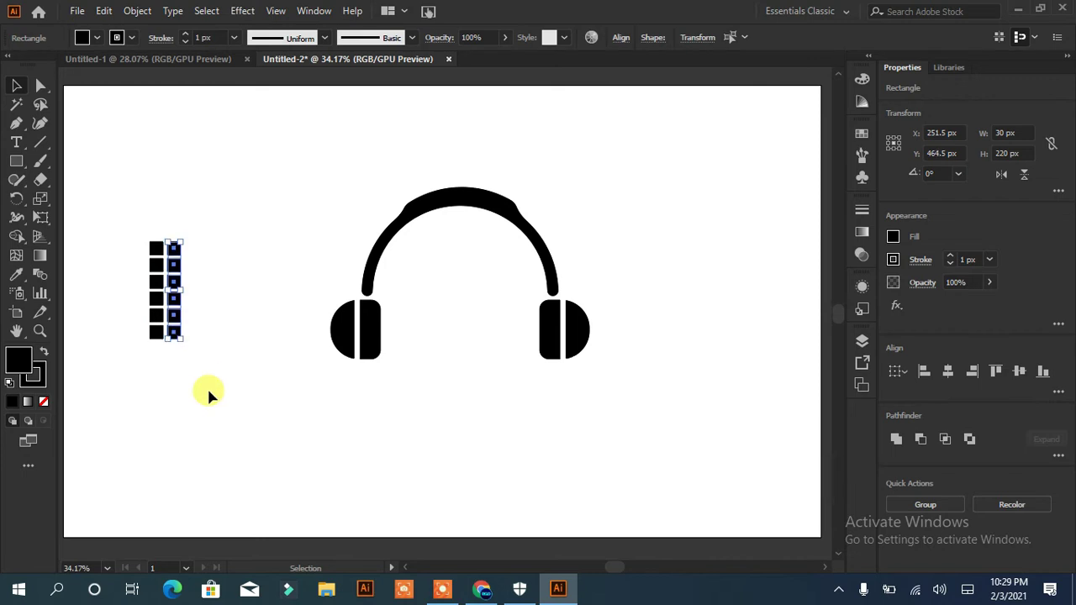
# Delete the extra trial column copies and group the single six-square column.
pyautogui.click(209, 392)
pyautogui.moveTo(264, 233); pyautogui.dragTo(115, 368)
pyautogui.moveTo(164, 283); pyautogui.dragTo(190, 286)
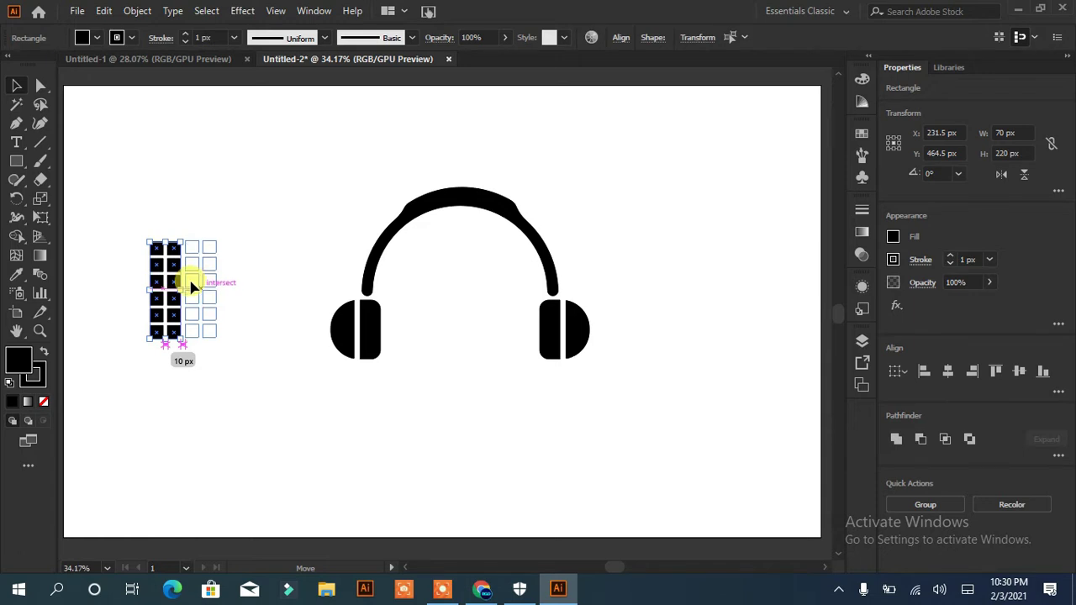
pyautogui.moveTo(192, 287); pyautogui.dragTo(192, 285)
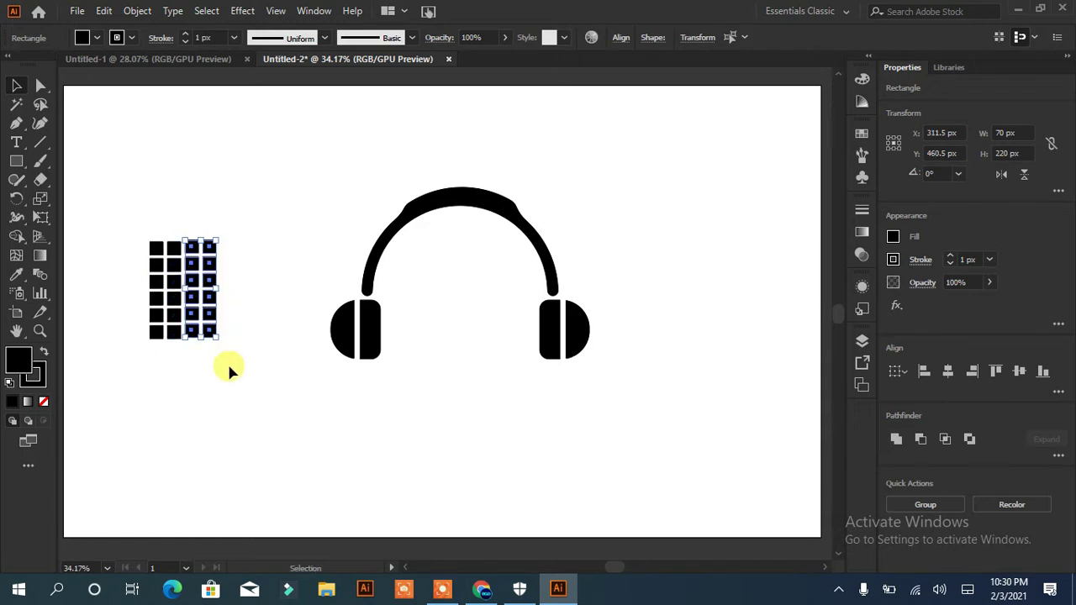
pyautogui.click(221, 418)
pyautogui.hotkey('ctrl', 'd')
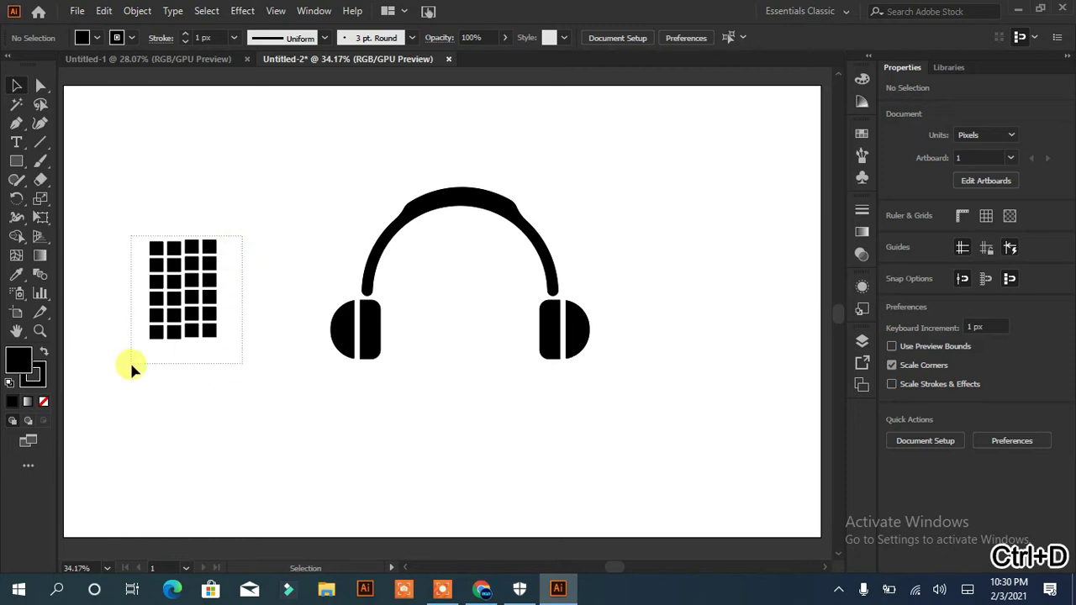
pyautogui.moveTo(240, 227)
pyautogui.mouseDown()
pyautogui.moveTo(168, 363)
pyautogui.moveTo(124, 388)
pyautogui.mouseUp()
pyautogui.press('Delete')
pyautogui.click(903, 505)
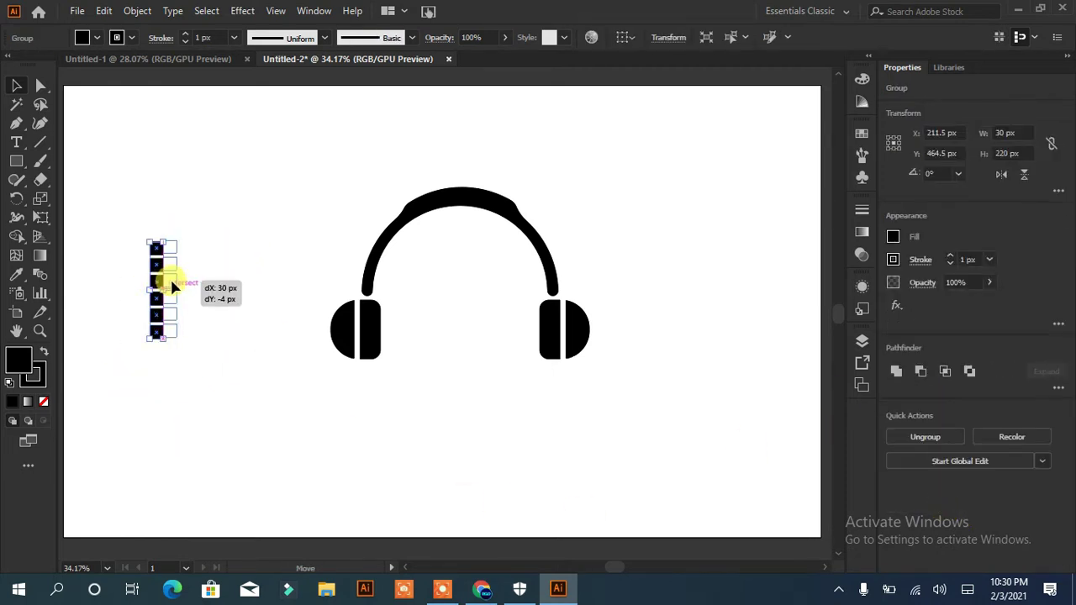
# Duplicate the square column repeatedly to build the ten-column grid.
pyautogui.moveTo(169, 283); pyautogui.dragTo(193, 286)
pyautogui.keyDown('shift'); pyautogui.click(180, 282); pyautogui.keyUp('shift')
pyautogui.hotkey('ctrl', 'd')
pyautogui.hotkey('ctrl', 'd')
pyautogui.hotkey('ctrl', 'd')
pyautogui.hotkey('ctrl', 'd')
pyautogui.hotkey('ctrl', 'd')
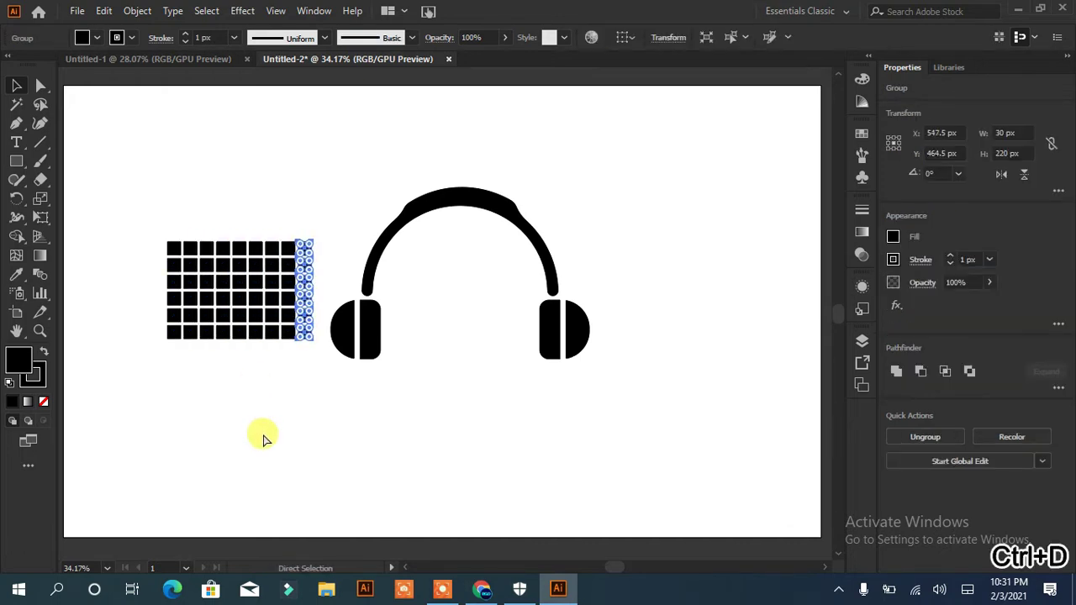
pyautogui.hotkey('ctrl', 'd')
pyautogui.moveTo(141, 233); pyautogui.dragTo(328, 380)
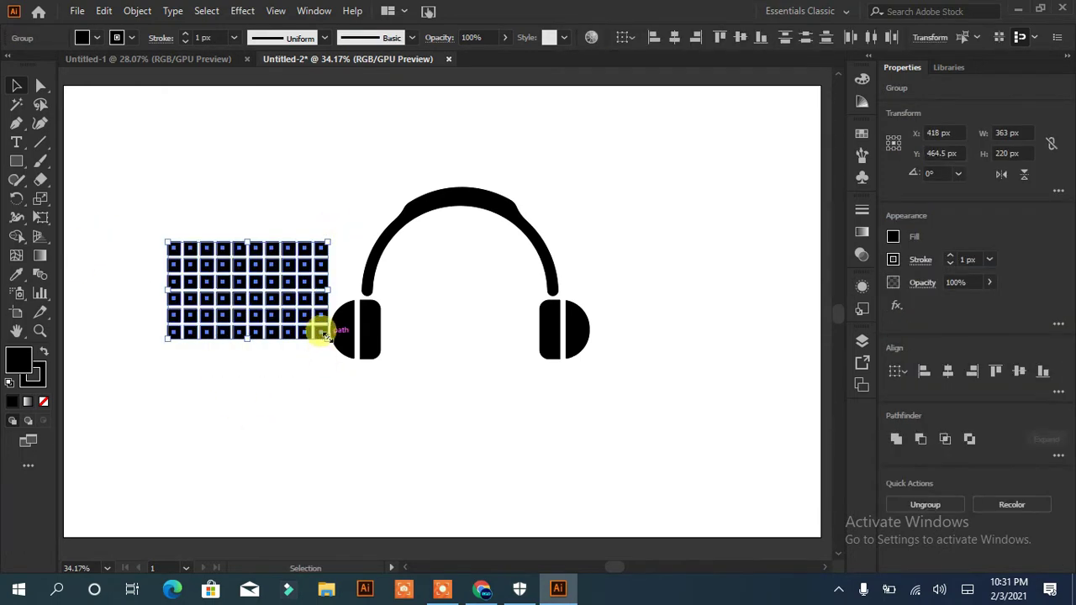
# Shrink the square grid and place it between the ear-cups.
pyautogui.moveTo(323, 332); pyautogui.dragTo(305, 329)
pyautogui.moveTo(251, 301)
pyautogui.mouseDown()
pyautogui.moveTo(276, 313)
pyautogui.moveTo(453, 308)
pyautogui.mouseUp()
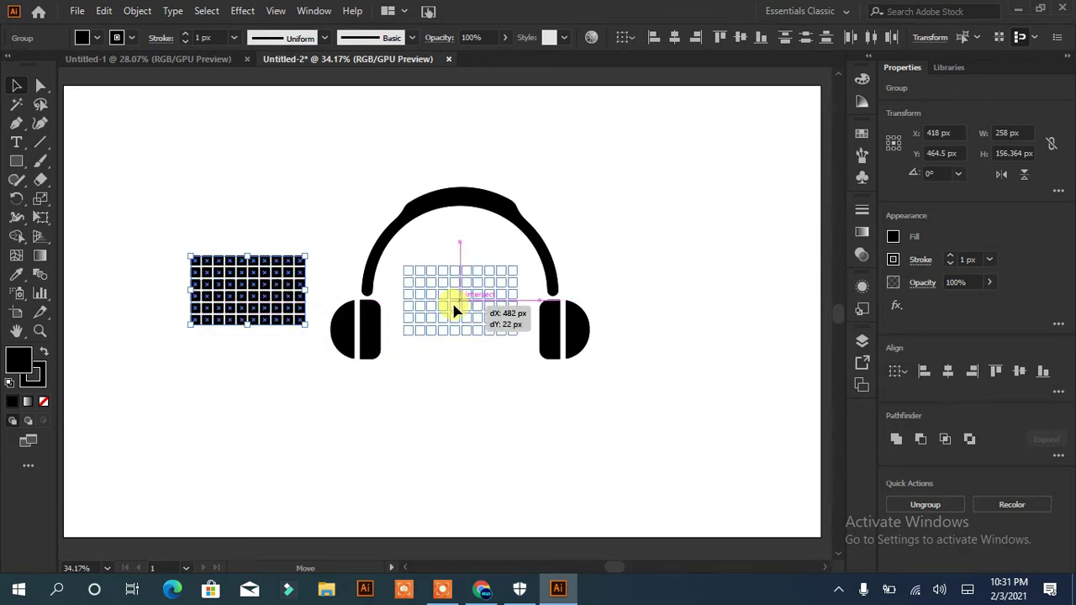
pyautogui.moveTo(454, 311); pyautogui.dragTo(454, 309)
pyautogui.click(496, 422)
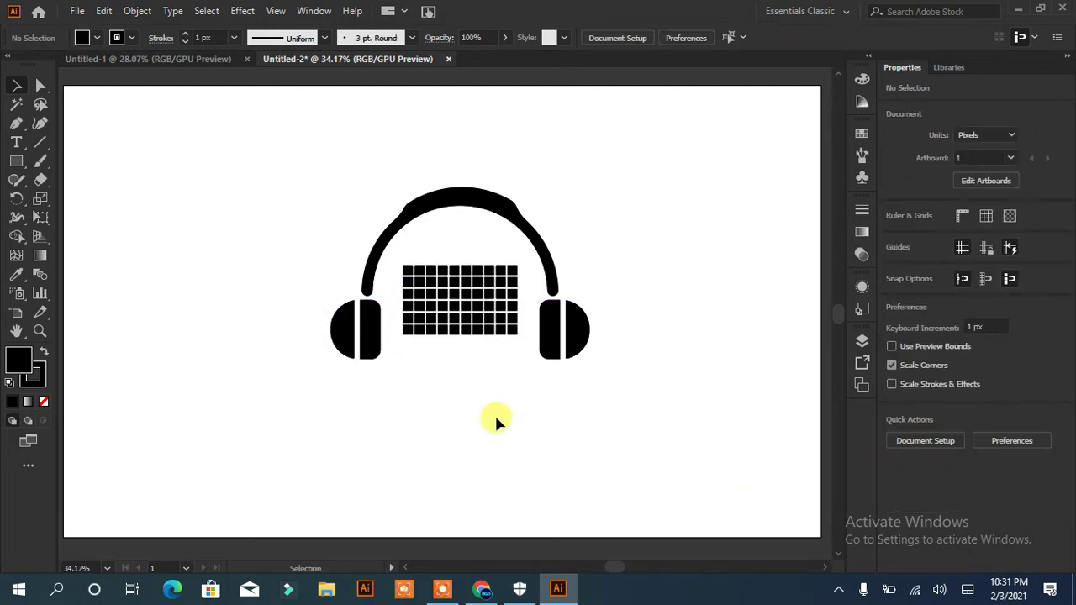
pyautogui.moveTo(476, 359); pyautogui.dragTo(502, 370)
pyautogui.click(502, 373)
# Group the grid columns, then ungroup the whole headphone artwork.
pyautogui.click(420, 271)
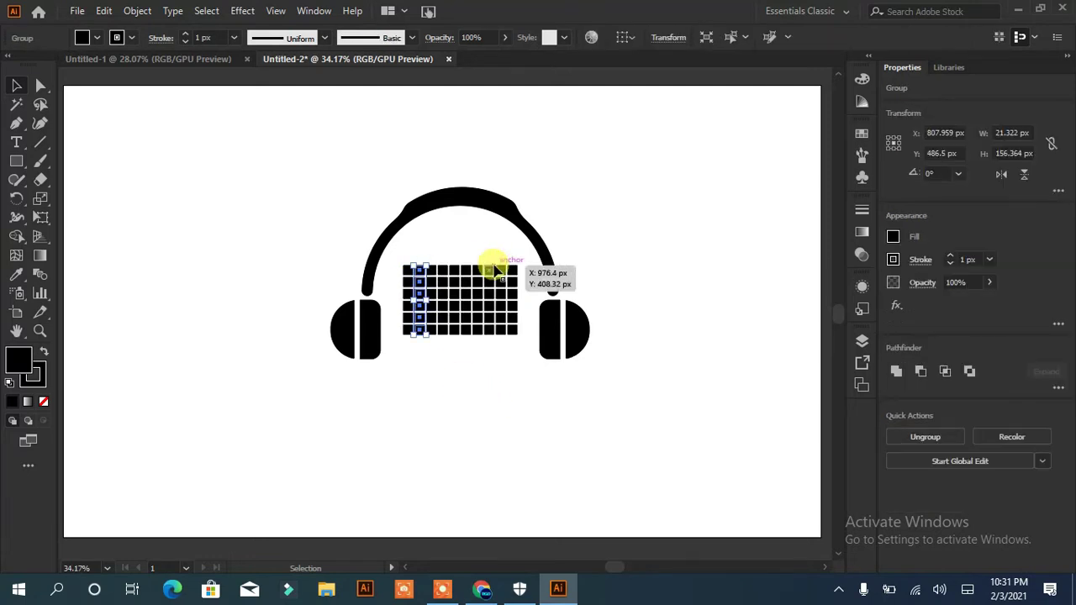
pyautogui.moveTo(406, 367); pyautogui.dragTo(391, 373)
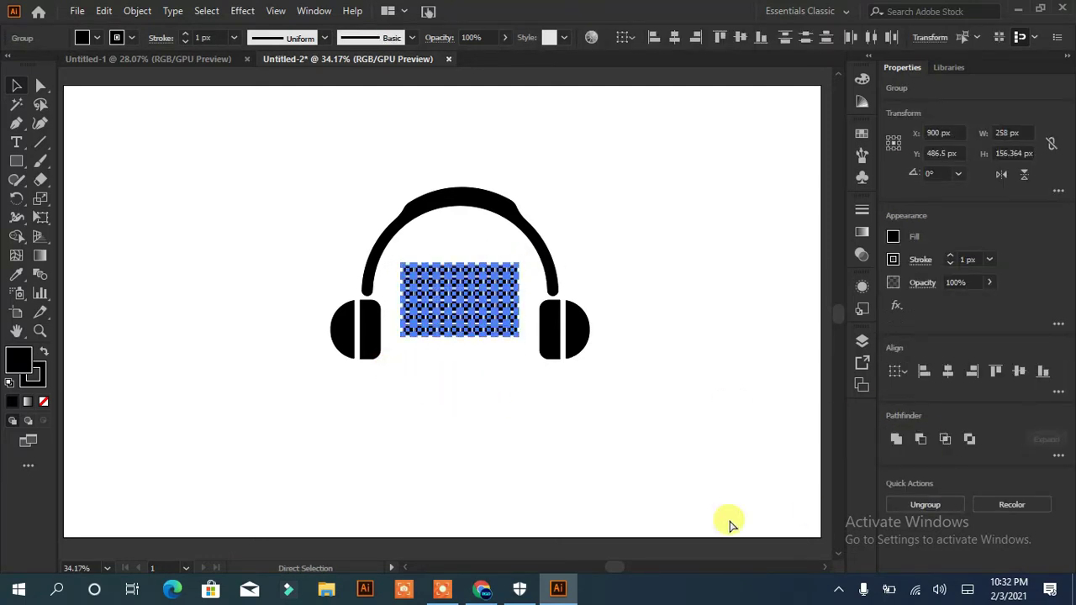
pyautogui.hotkey('ctrl', 'g')
pyautogui.moveTo(580, 294); pyautogui.dragTo(504, 427)
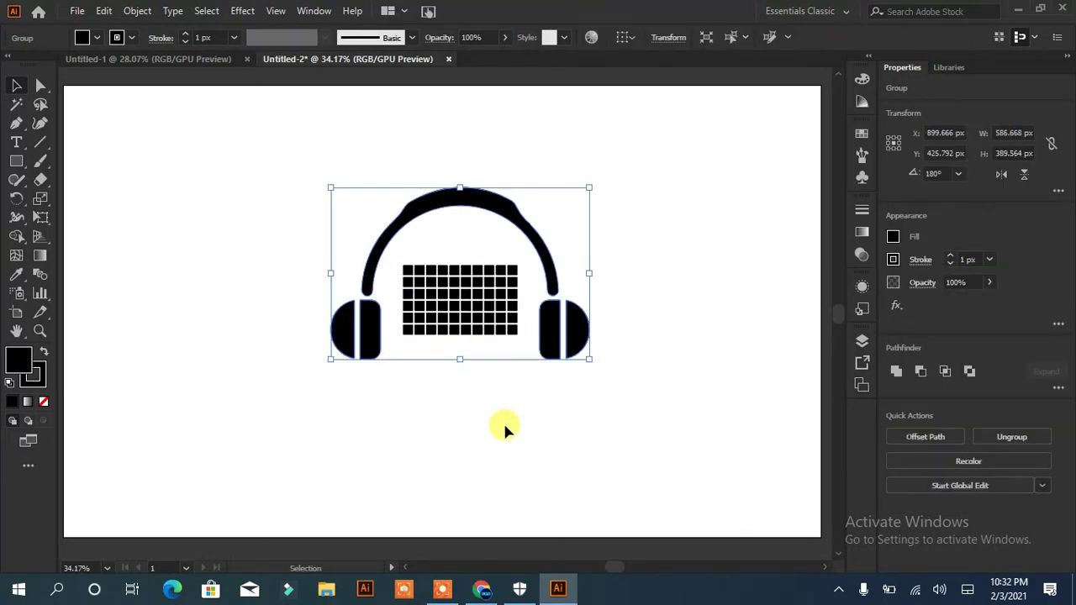
pyautogui.hotkey('ctrl', 'shift', 'g')
pyautogui.click(606, 502)
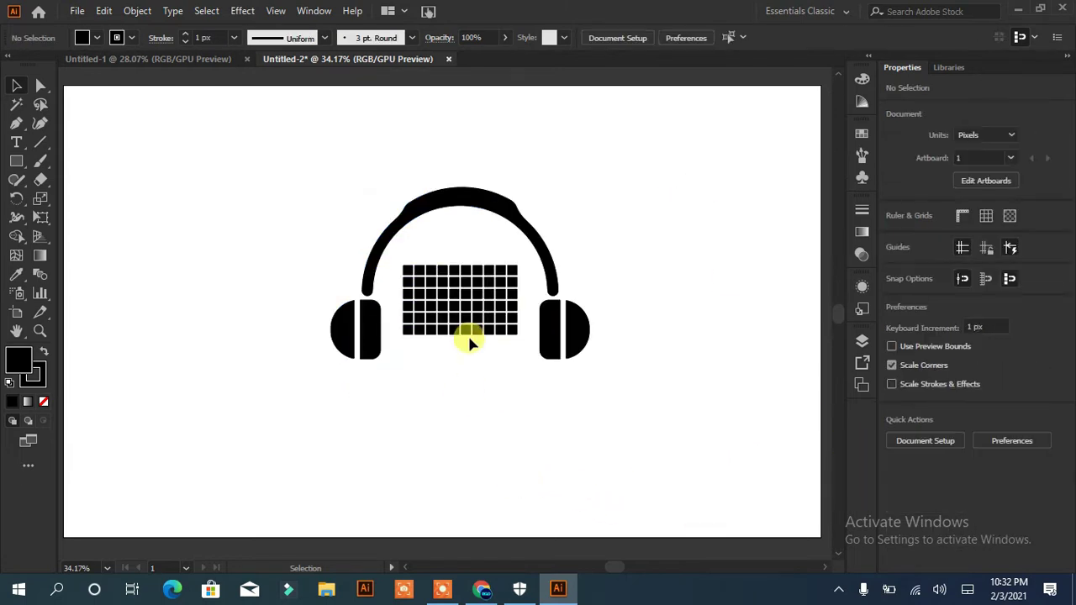
# Open the grid's context menu twice and dismiss it without changes.
pyautogui.rightClick(468, 336)
pyautogui.click(496, 265)
pyautogui.rightClick(477, 305)
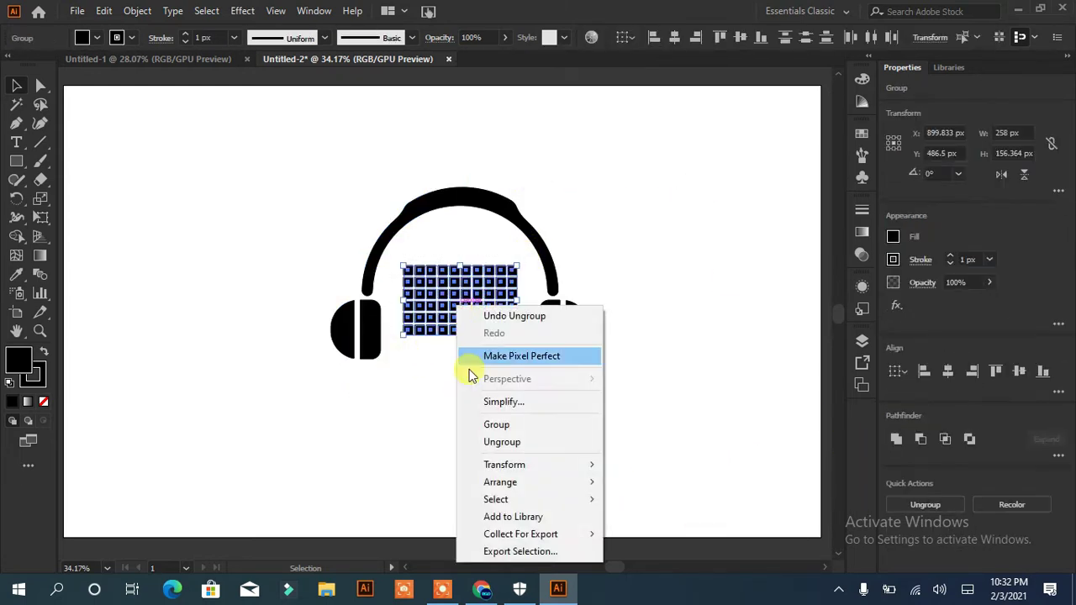
pyautogui.click(459, 451)
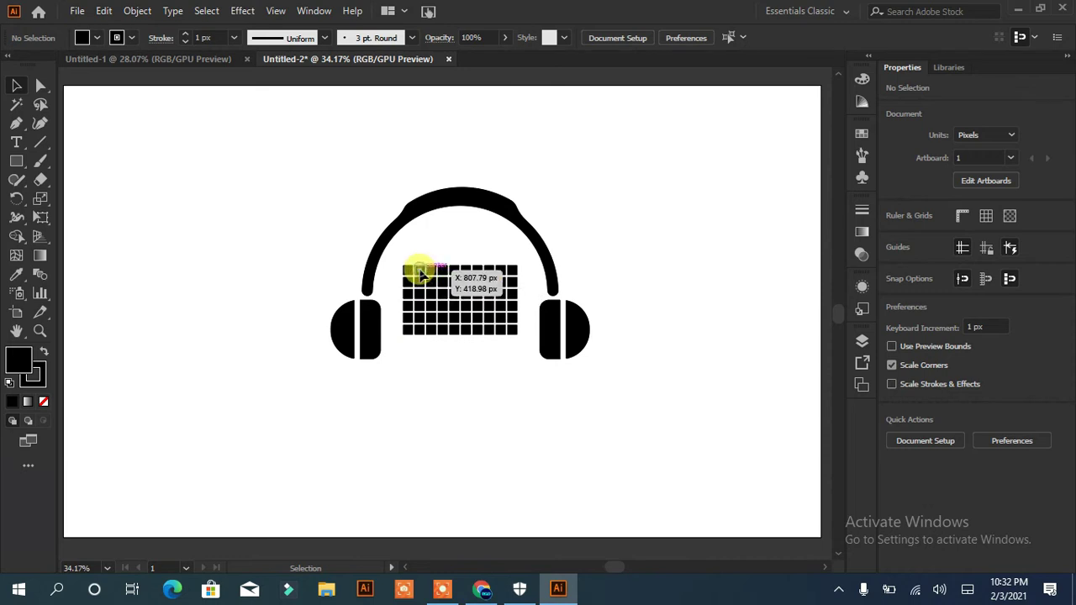
# Pull squares out of the grid and refill its empty lower-left cells.
pyautogui.moveTo(420, 270); pyautogui.dragTo(420, 431)
pyautogui.moveTo(441, 285); pyautogui.dragTo(443, 435)
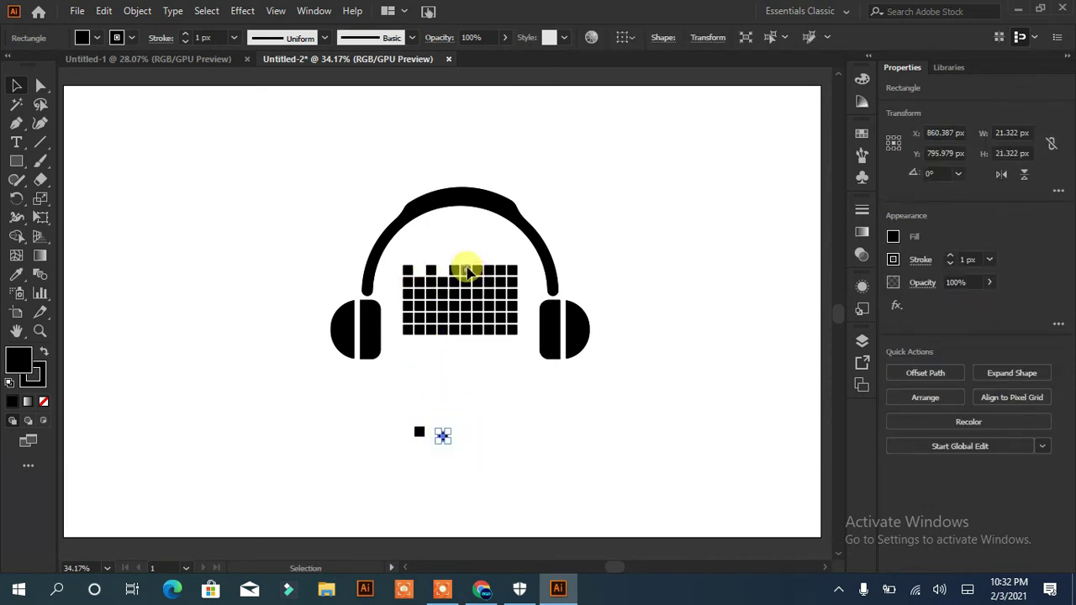
pyautogui.moveTo(463, 272)
pyautogui.mouseDown()
pyautogui.moveTo(470, 435)
pyautogui.moveTo(507, 412)
pyautogui.moveTo(500, 432)
pyautogui.mouseUp()
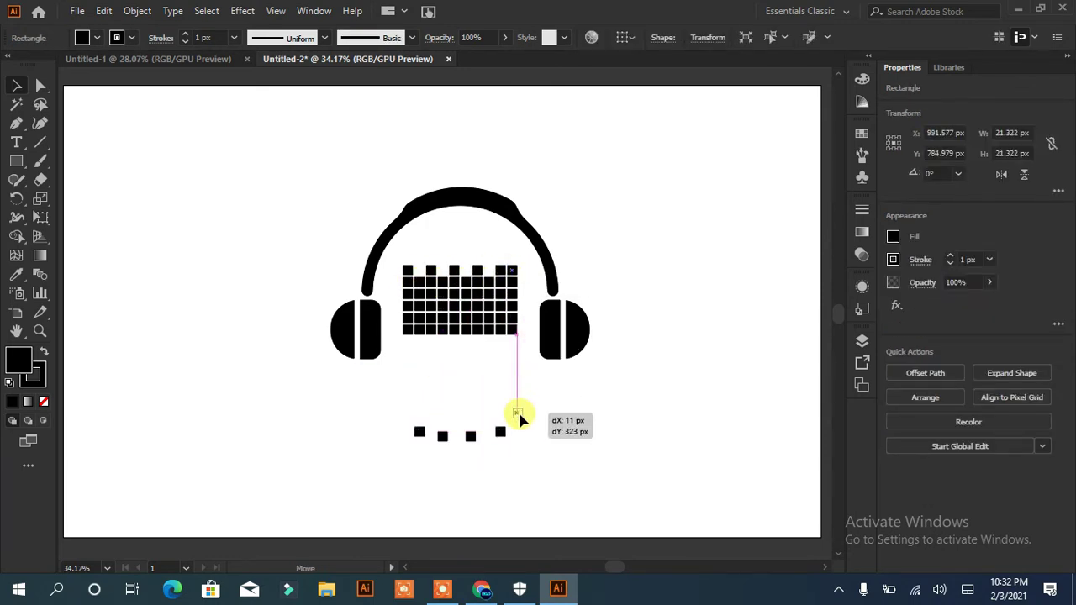
pyautogui.moveTo(507, 271); pyautogui.dragTo(521, 432)
pyautogui.moveTo(490, 285); pyautogui.dragTo(494, 397)
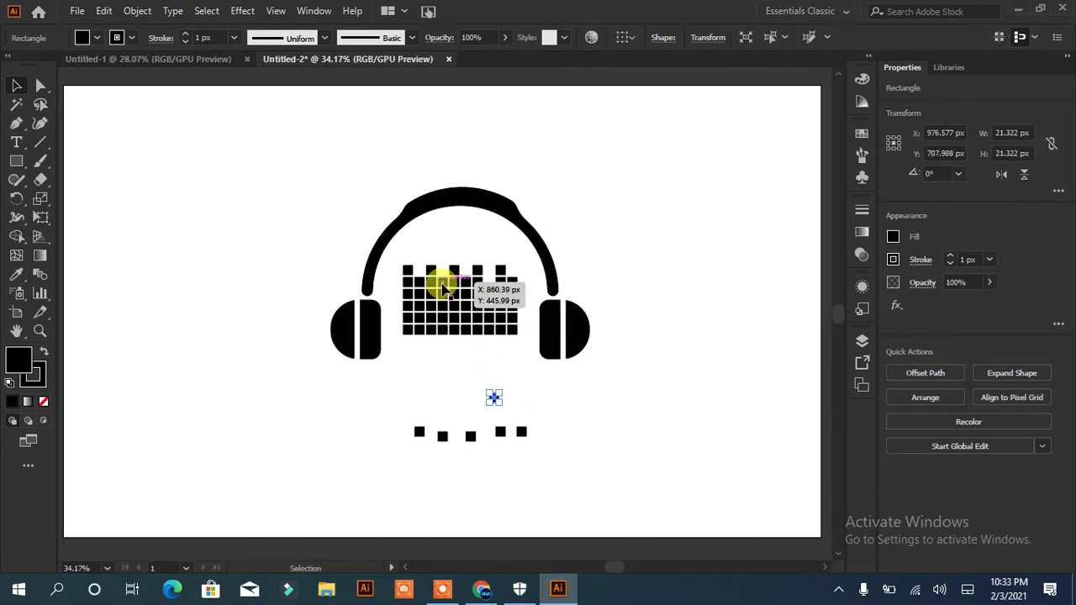
pyautogui.moveTo(439, 283); pyautogui.dragTo(442, 392)
pyautogui.moveTo(414, 438); pyautogui.dragTo(395, 333)
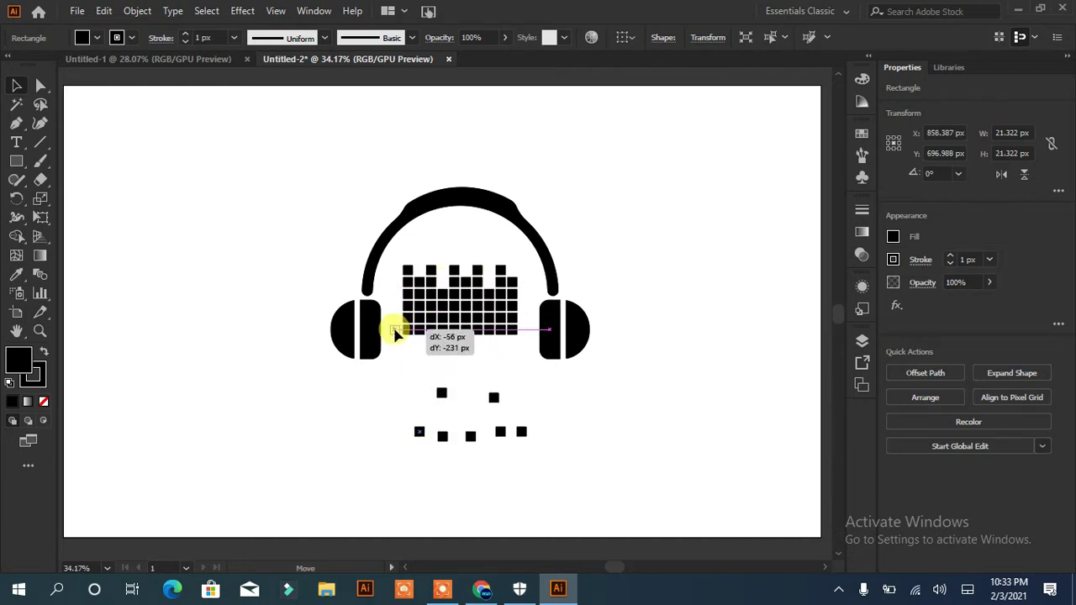
pyautogui.moveTo(440, 392); pyautogui.dragTo(393, 309)
pyautogui.moveTo(468, 435); pyautogui.dragTo(431, 351)
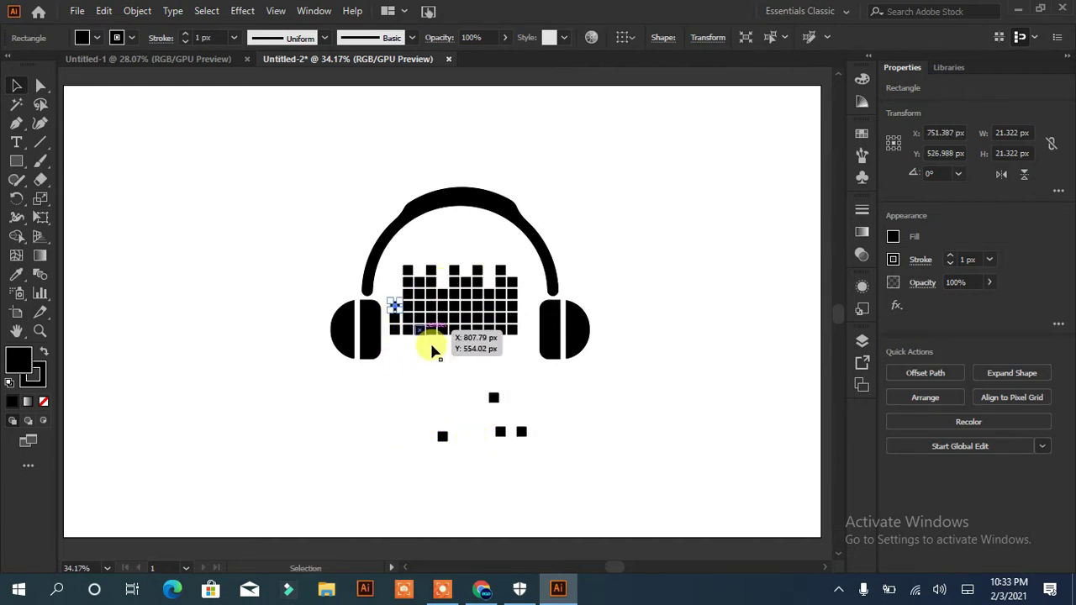
pyautogui.moveTo(521, 431); pyautogui.dragTo(393, 292)
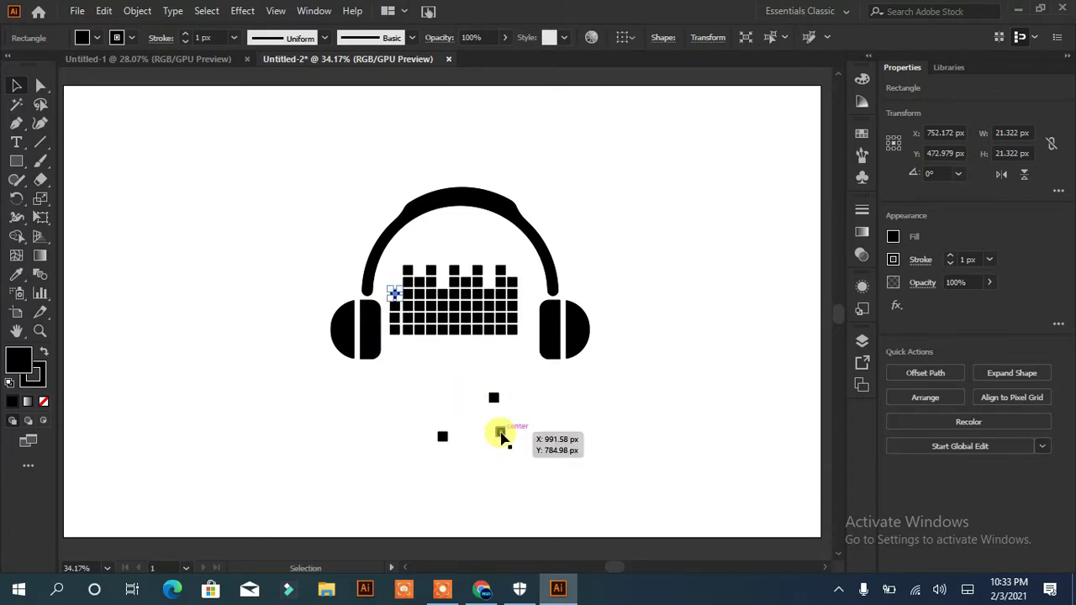
# Add squares into the top-row gap and right side, then align the right column.
pyautogui.moveTo(500, 436); pyautogui.dragTo(521, 435)
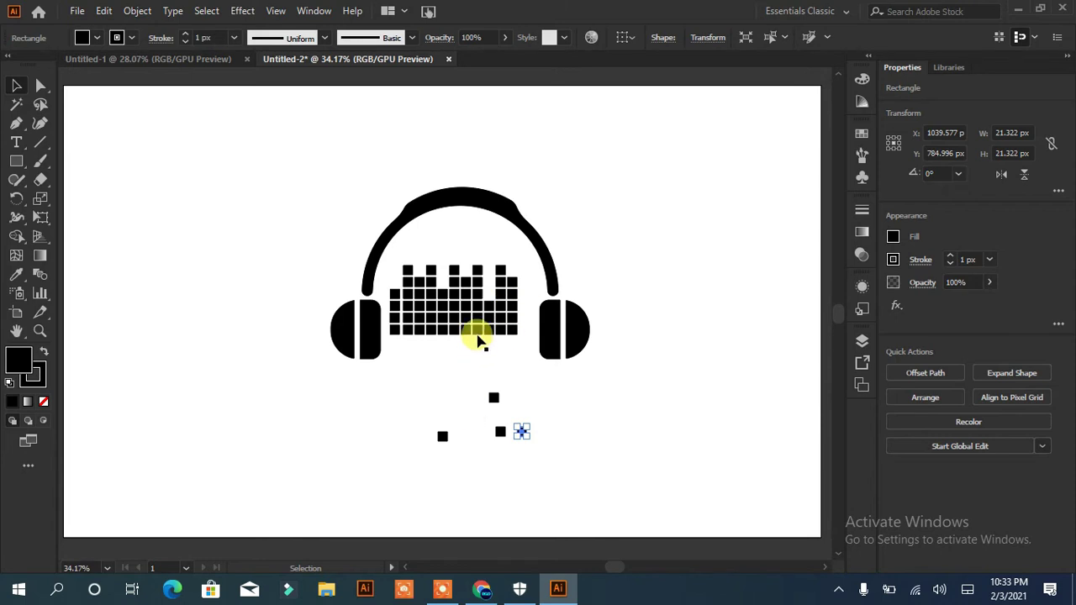
pyautogui.moveTo(478, 333)
pyautogui.mouseDown()
pyautogui.moveTo(466, 278)
pyautogui.moveTo(401, 409)
pyautogui.moveTo(430, 418)
pyautogui.moveTo(525, 328)
pyautogui.mouseUp()
pyautogui.moveTo(521, 432); pyautogui.dragTo(526, 309)
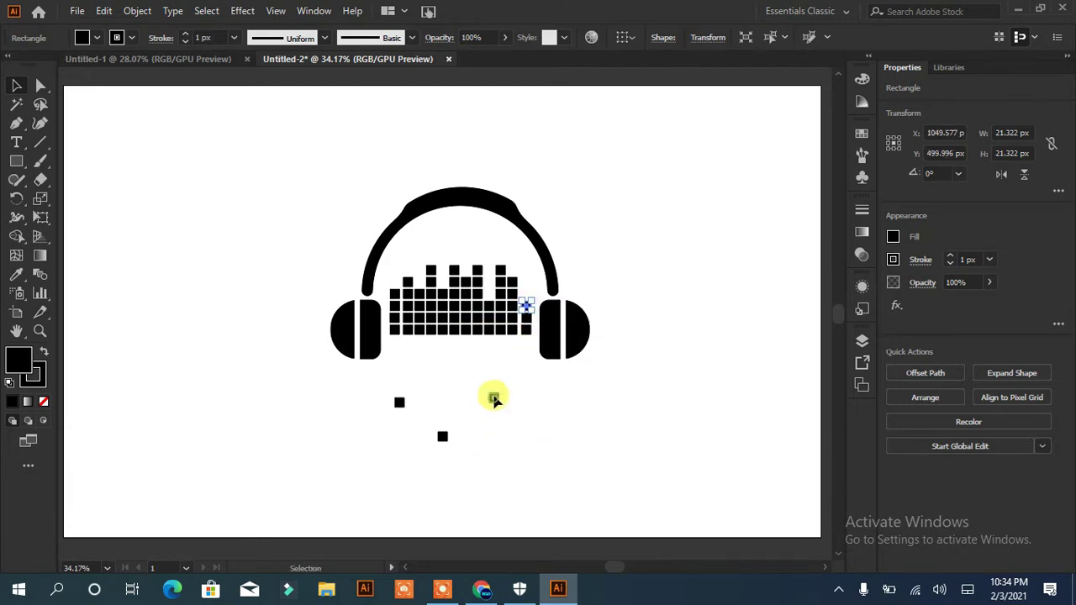
pyautogui.moveTo(493, 397)
pyautogui.mouseDown()
pyautogui.moveTo(526, 293)
pyautogui.moveTo(518, 338)
pyautogui.mouseUp()
pyautogui.click(504, 475)
pyautogui.click(924, 371)
pyautogui.click(618, 473)
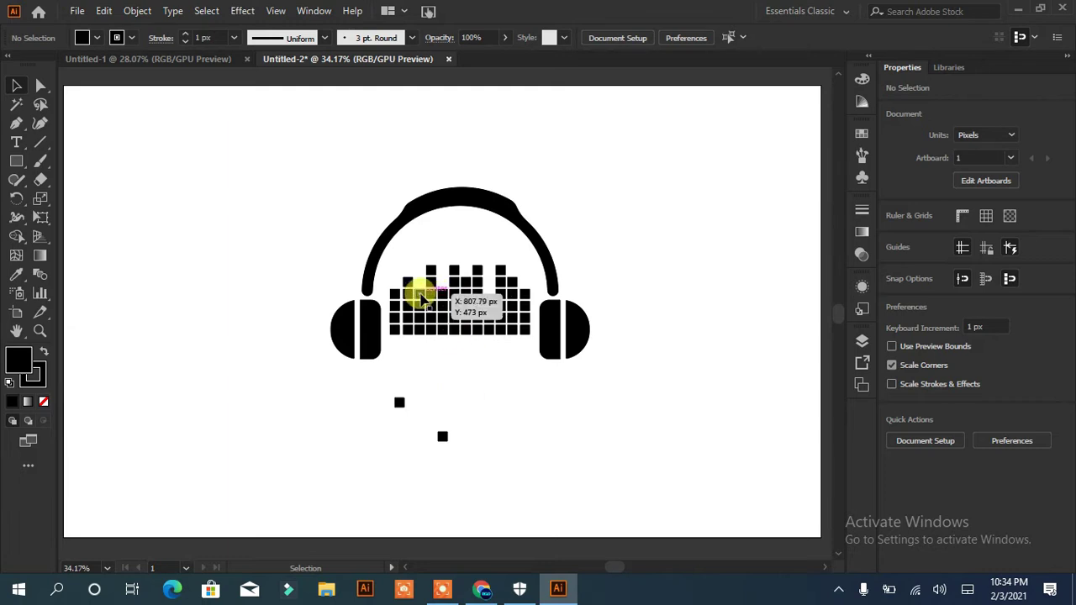
# Rearrange more squares into stepped equalizer bars, undoing one move.
pyautogui.moveTo(400, 403); pyautogui.dragTo(490, 296)
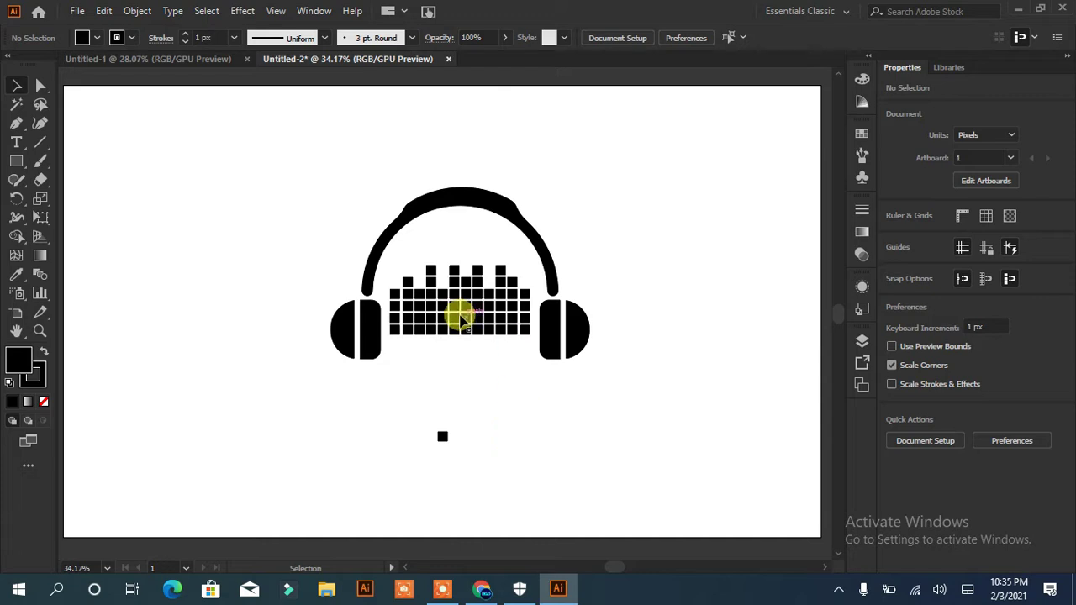
pyautogui.moveTo(456, 308); pyautogui.dragTo(420, 431)
pyautogui.moveTo(509, 298); pyautogui.dragTo(494, 442)
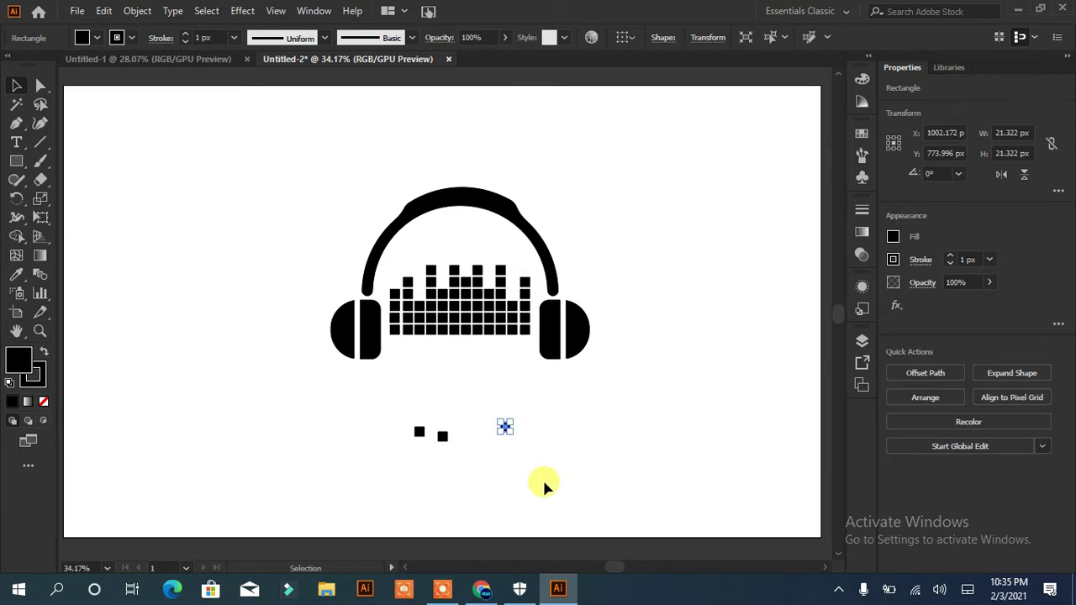
pyautogui.moveTo(442, 436)
pyautogui.mouseDown()
pyautogui.moveTo(463, 270)
pyautogui.moveTo(451, 319)
pyautogui.moveTo(484, 427)
pyautogui.mouseUp()
pyautogui.click(465, 271)
pyautogui.hotkey('ctrl', 'z')
pyautogui.moveTo(471, 281)
pyautogui.mouseDown()
pyautogui.moveTo(447, 421)
pyautogui.moveTo(476, 260)
pyautogui.mouseUp()
pyautogui.click(470, 370)
# Stack squares into taller bars and delete the two leftover stray squares.
pyautogui.click(581, 435)
pyautogui.moveTo(447, 422); pyautogui.dragTo(454, 259)
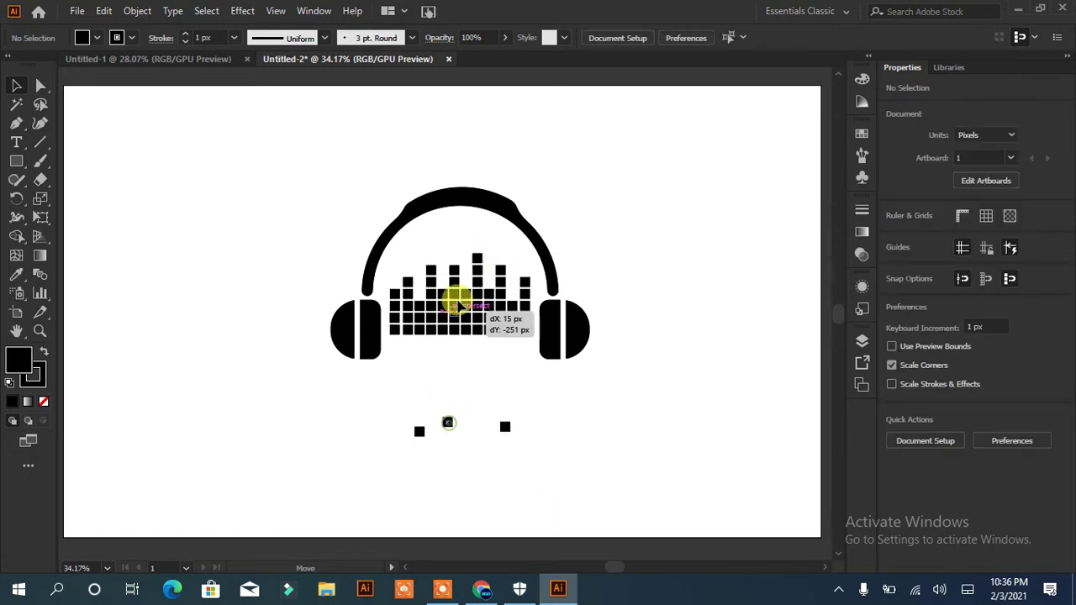
pyautogui.click(467, 439)
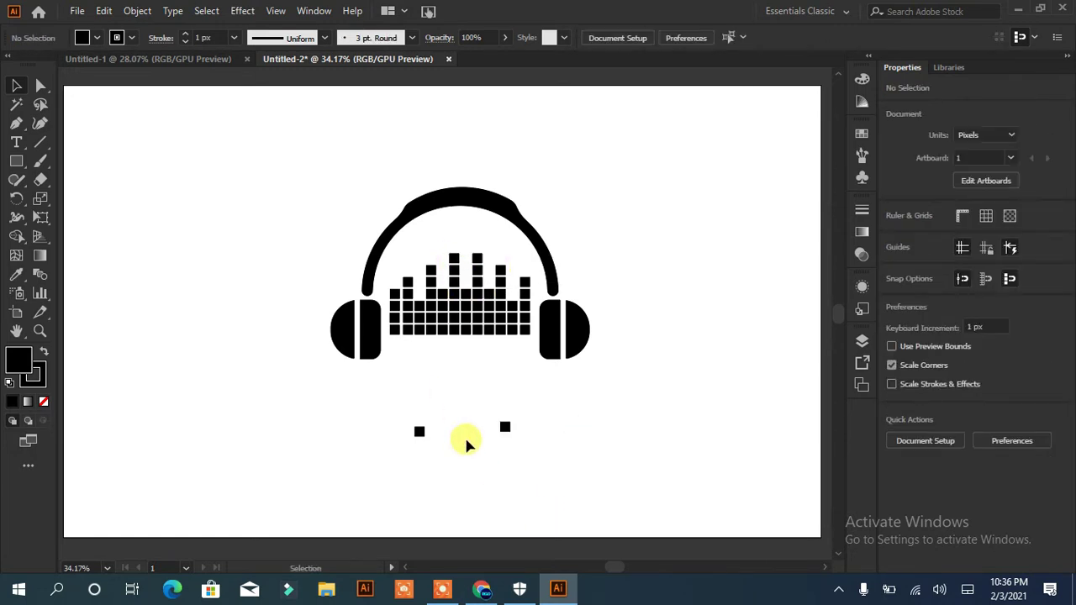
pyautogui.moveTo(548, 421); pyautogui.dragTo(362, 464)
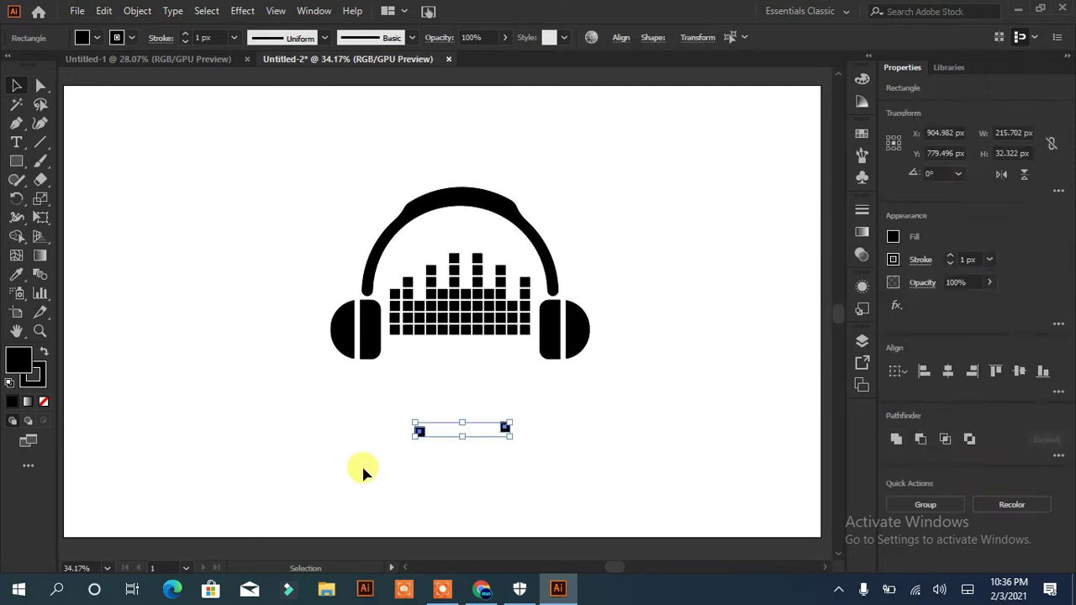
pyautogui.press('Delete')
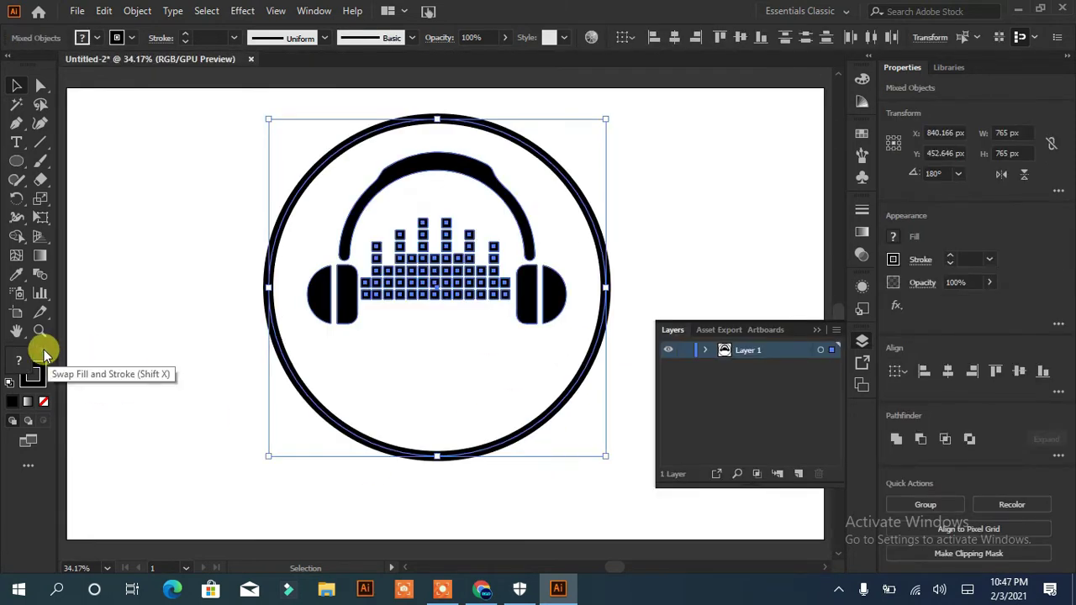
# Turn the circle's outline into a solid red fill.
pyautogui.click(168, 328)
pyautogui.click(269, 305)
pyautogui.click(43, 351)
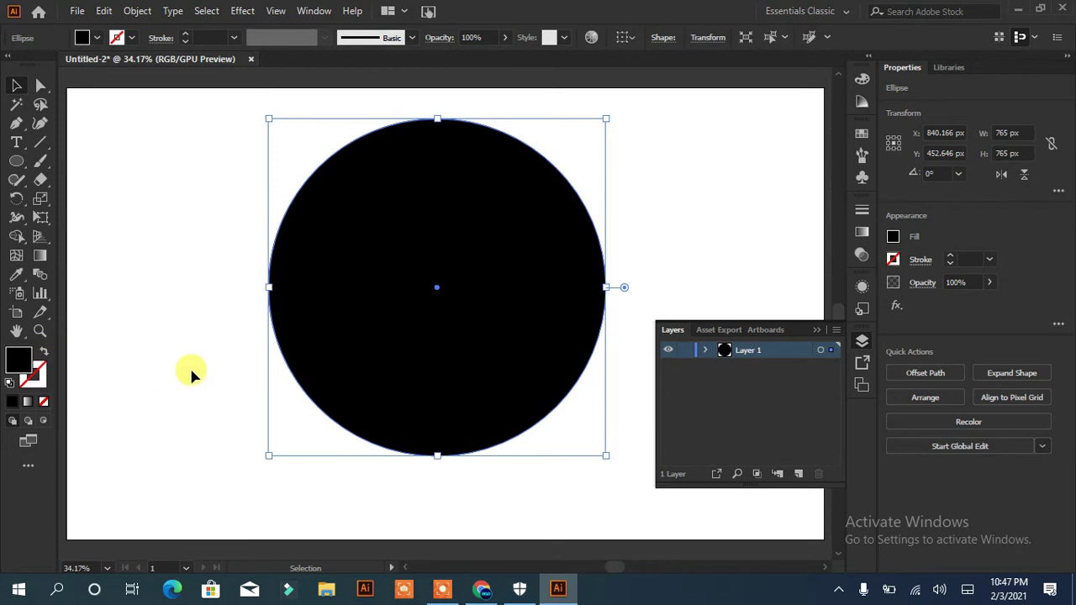
pyautogui.click(189, 365)
pyautogui.click(97, 38)
pyautogui.click(112, 63)
pyautogui.press('Escape')
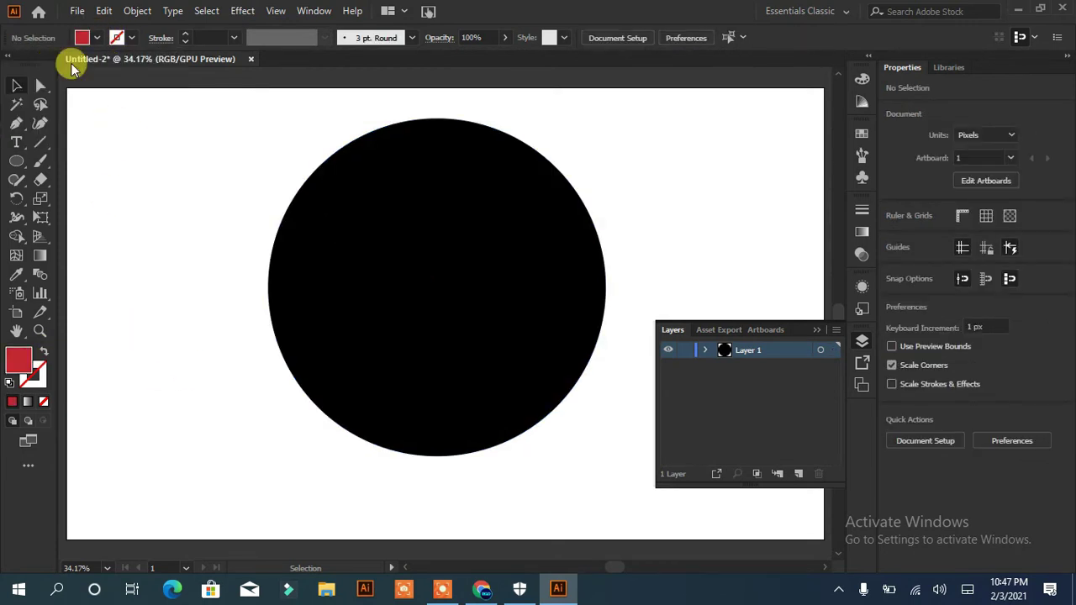
pyautogui.click(386, 334)
pyautogui.click(97, 38)
pyautogui.click(112, 64)
pyautogui.click(425, 345)
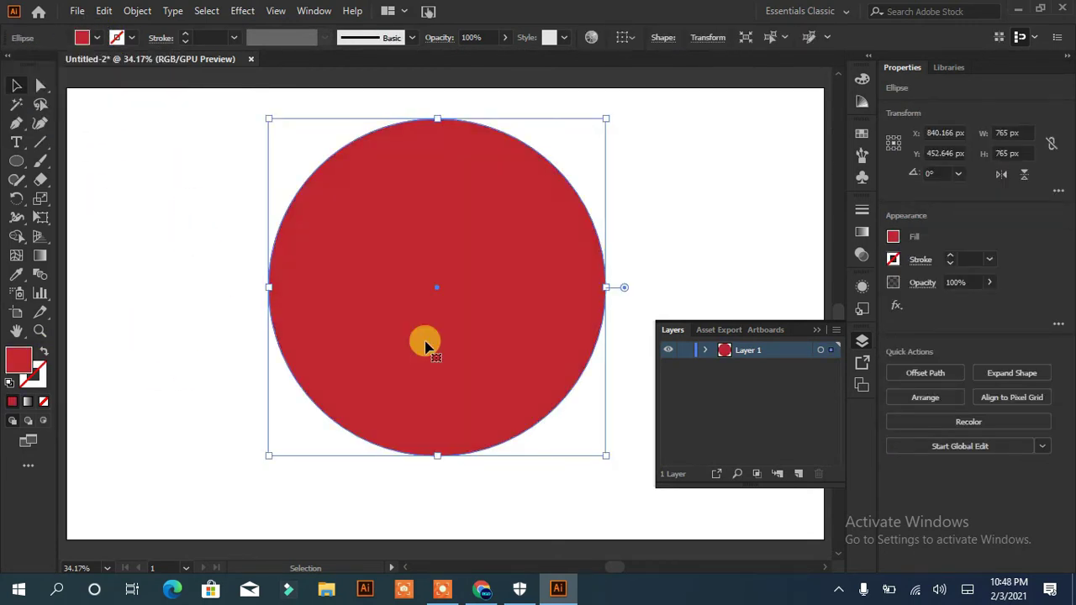
# Send the red circle behind the headphones, then open the headphone group's context menu.
pyautogui.rightClick(440, 294)
pyautogui.moveTo(521, 493)
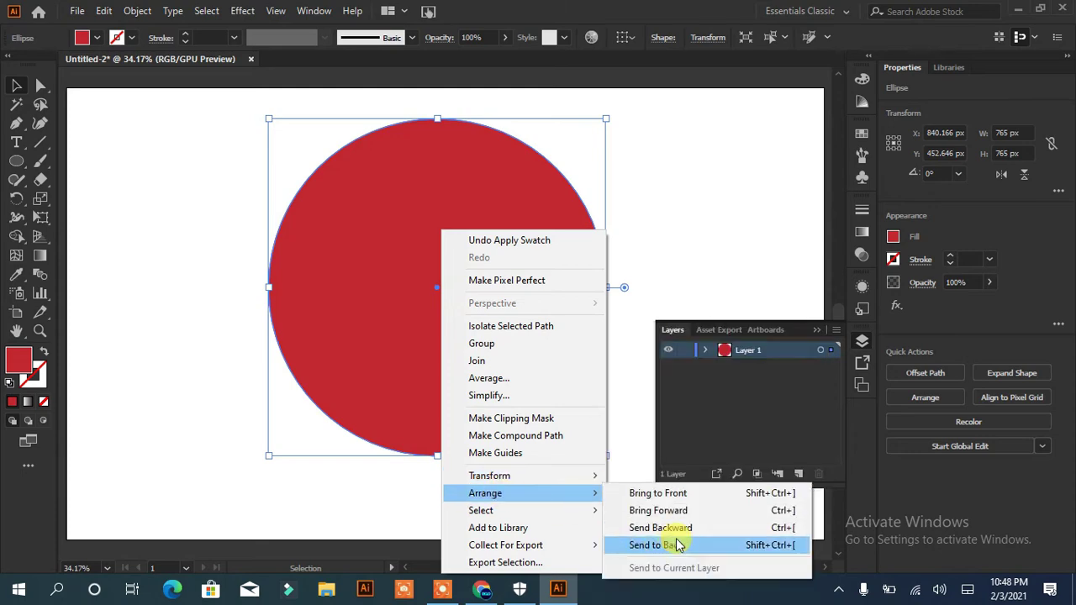
pyautogui.click(672, 544)
pyautogui.click(644, 240)
pyautogui.rightClick(531, 252)
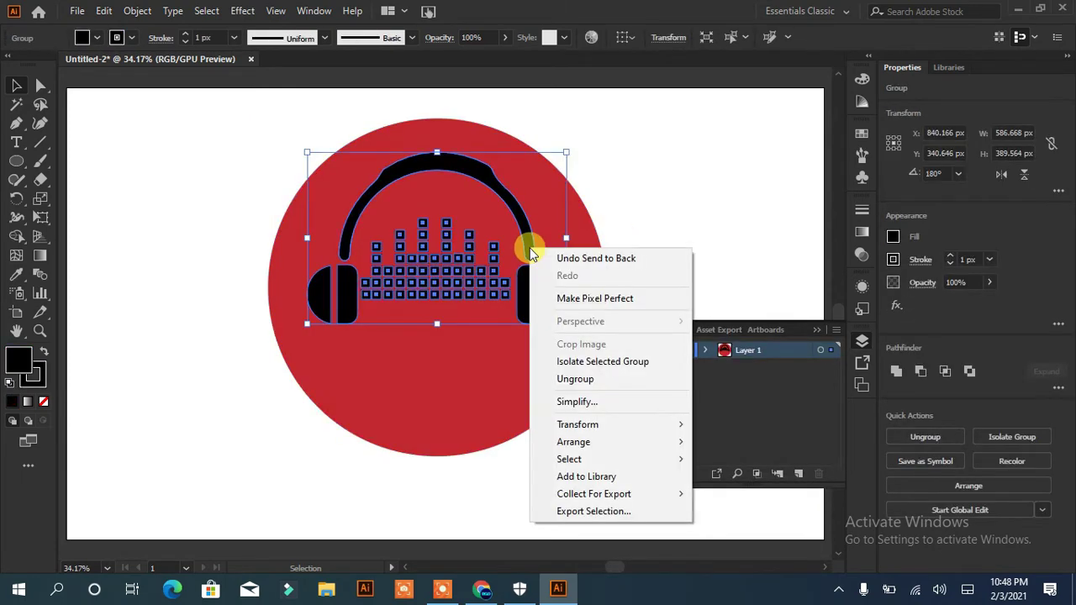
# Preview an increased Offset Path around the headphones on the circle.
pyautogui.click(740, 210)
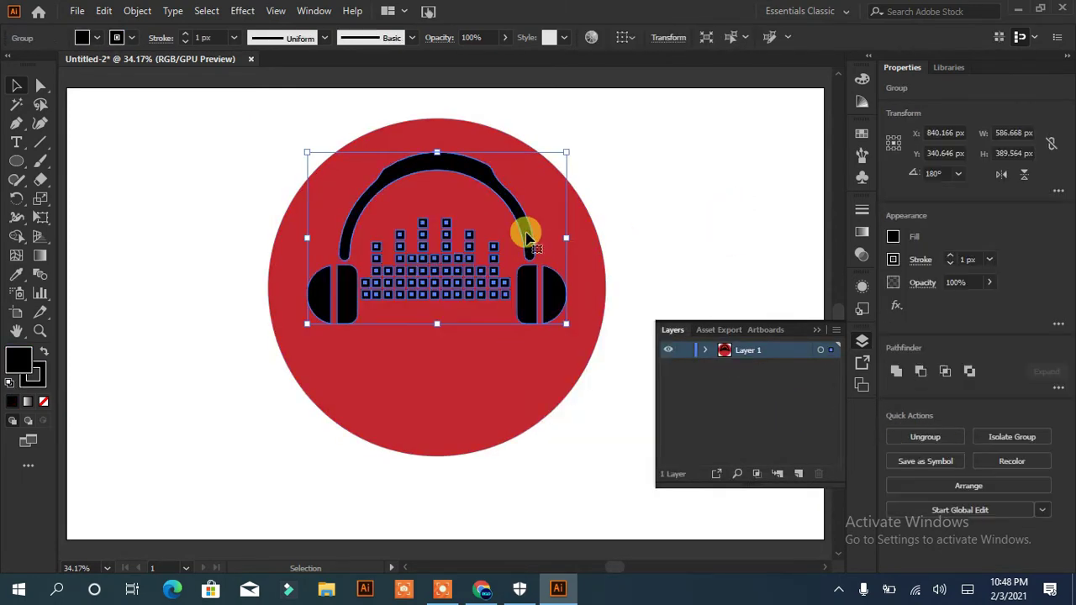
pyautogui.click(140, 8)
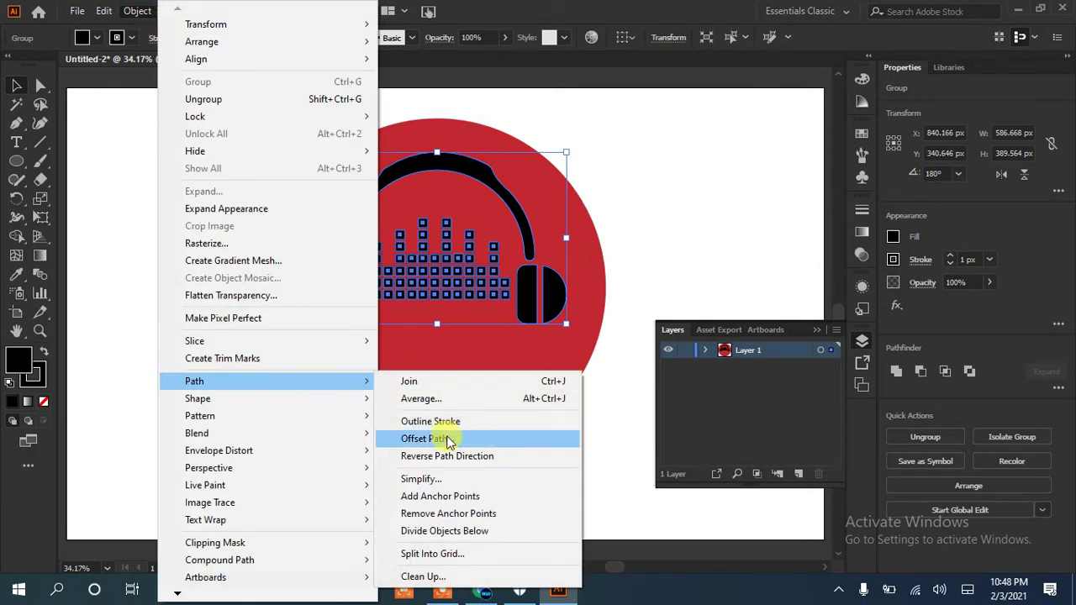
pyautogui.click(427, 438)
pyautogui.click(453, 490)
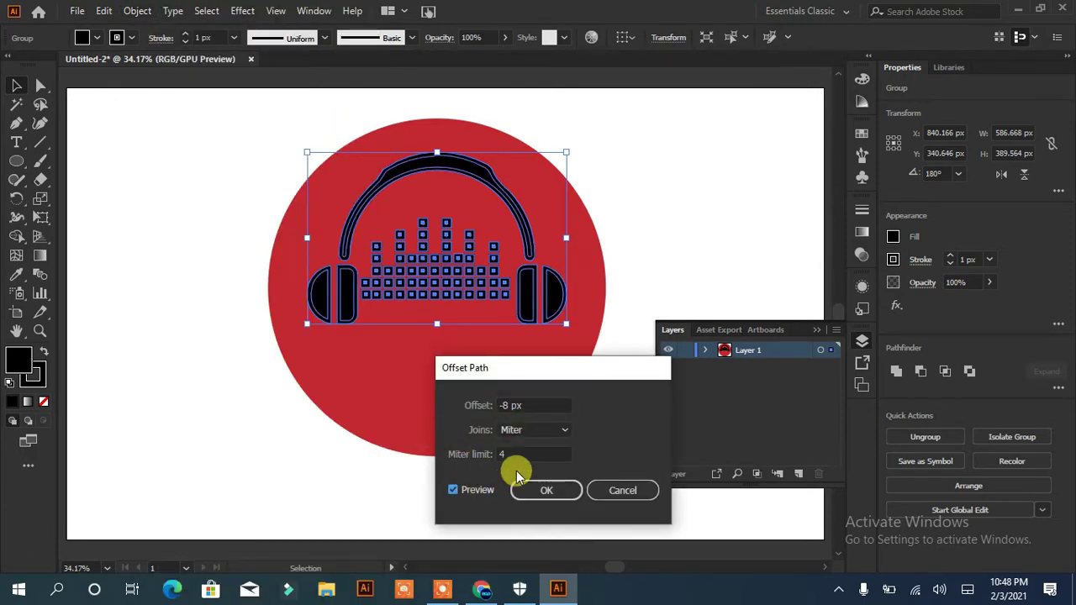
pyautogui.press('Up')
pyautogui.press('Up')
pyautogui.press('Up')
pyautogui.press('Up')
pyautogui.press('Up')
pyautogui.press('Up')
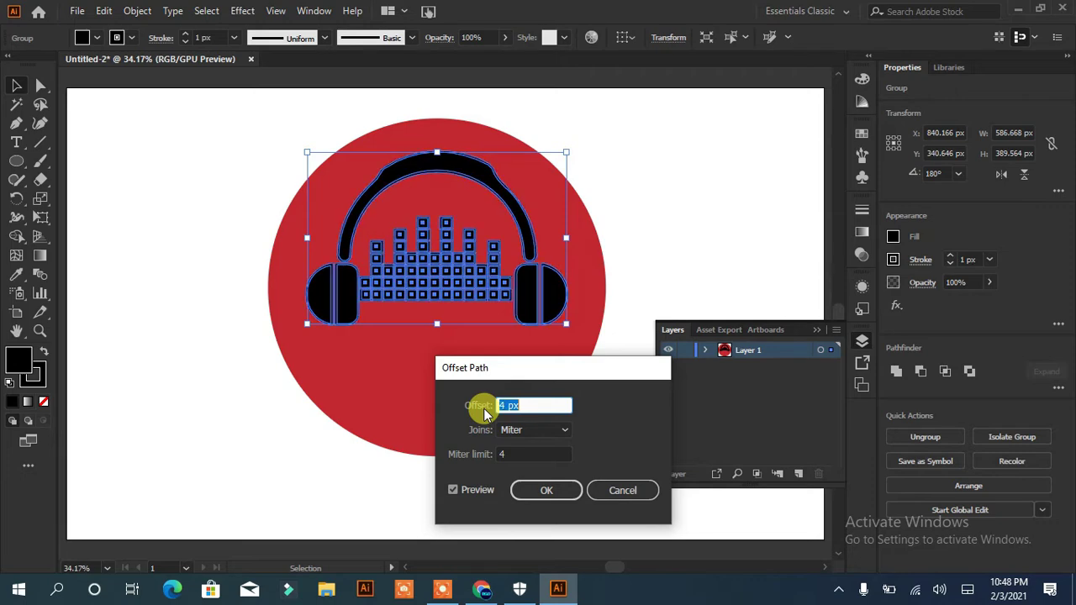
pyautogui.press('Up')
pyautogui.press('Up')
pyautogui.press('Up')
pyautogui.press('Up')
pyautogui.press('Up')
pyautogui.press('Up')
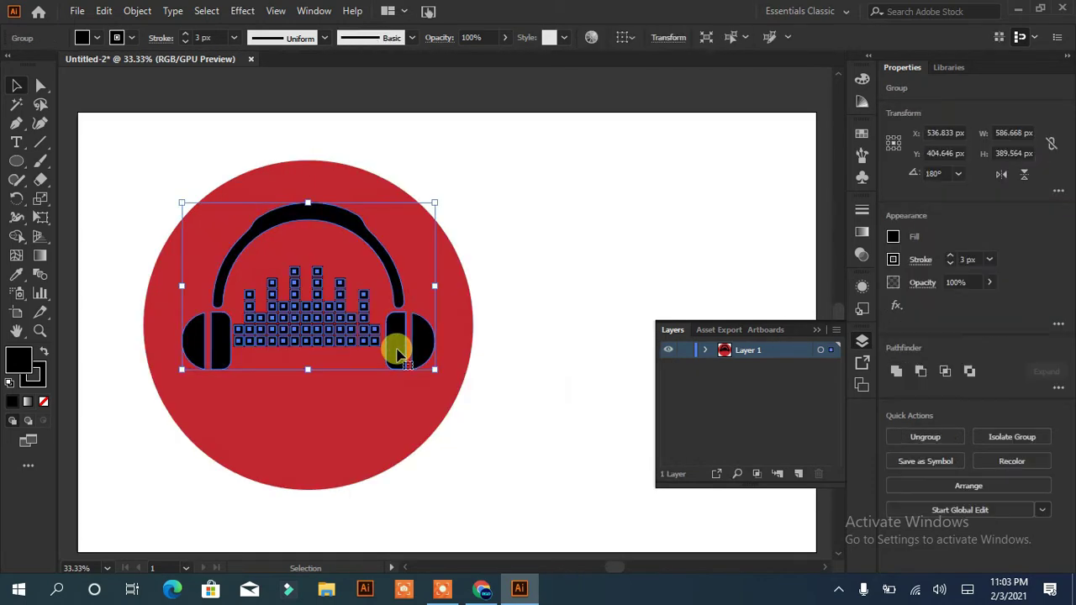
pyautogui.rightClick(396, 348)
pyautogui.click(135, 12)
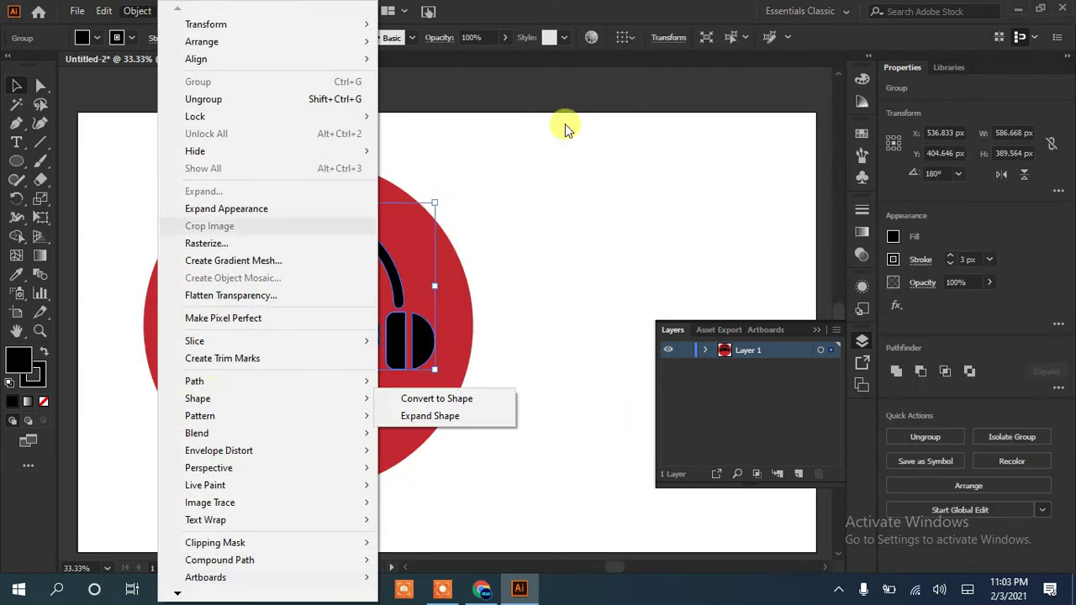
# Place a spare copy of the headphones right of the circle, then offset and unite the outline.
pyautogui.moveTo(343, 320)
pyautogui.mouseDown()
pyautogui.moveTo(396, 276)
pyautogui.moveTo(592, 268)
pyautogui.moveTo(648, 252)
pyautogui.mouseUp()
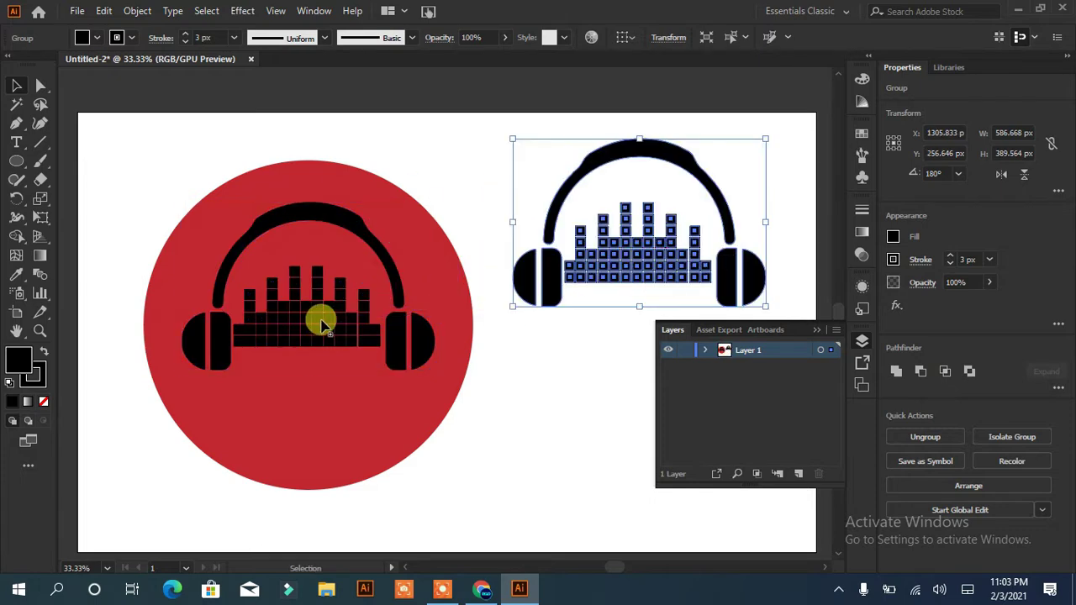
pyautogui.click(137, 11)
pyautogui.click(454, 438)
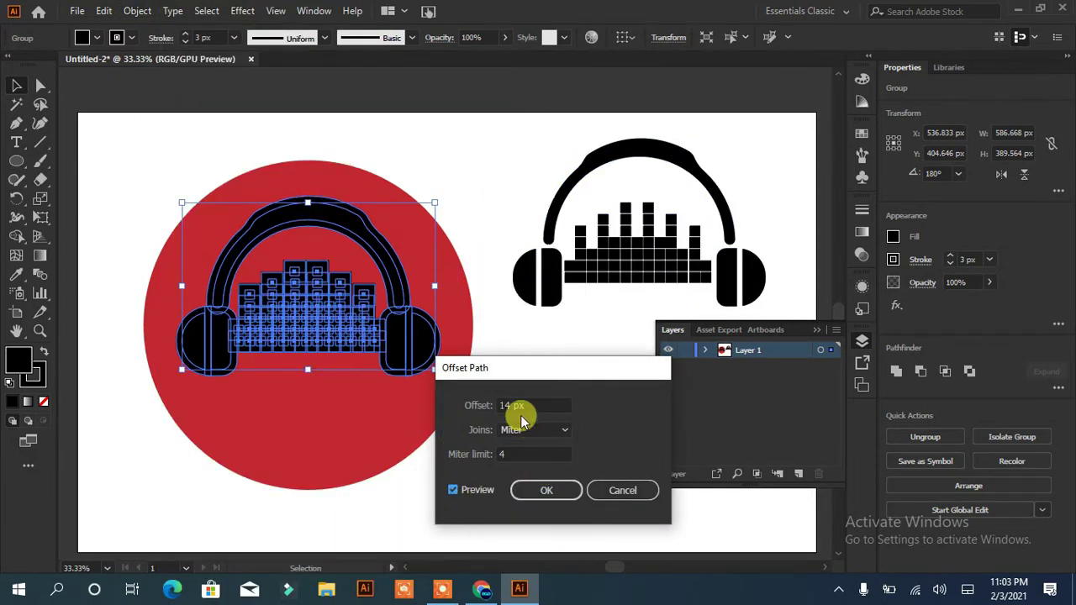
pyautogui.press('Up')
pyautogui.press('Up')
pyautogui.press('Up')
pyautogui.press('Up')
pyautogui.press('Up')
pyautogui.press('Up')
pyautogui.press('Up')
pyautogui.press('Up')
pyautogui.press('Up')
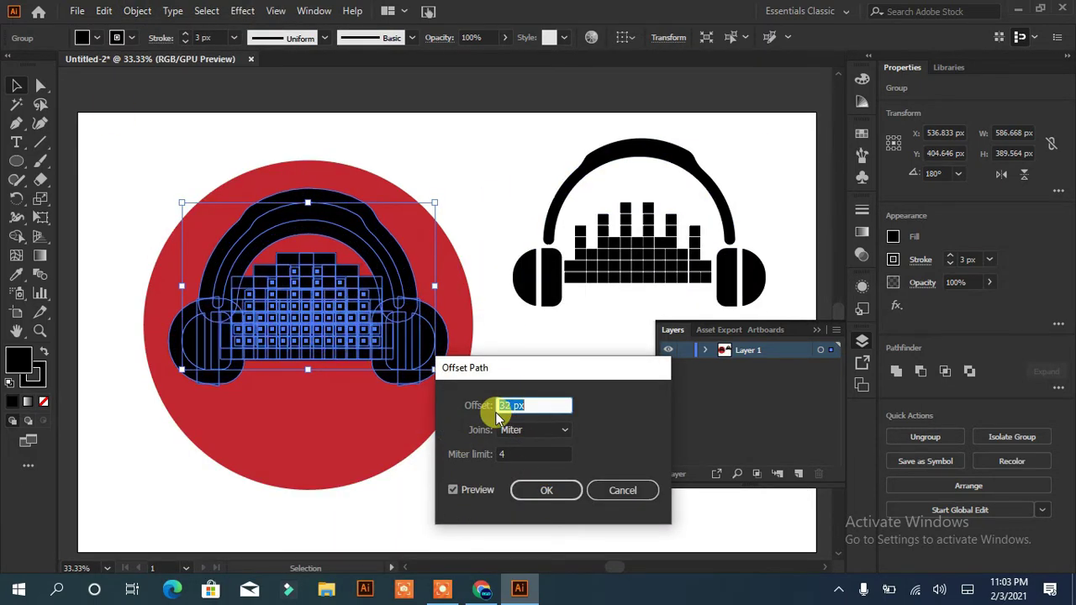
pyautogui.press('Up')
pyautogui.press('Up')
pyautogui.press('Up')
pyautogui.click(551, 488)
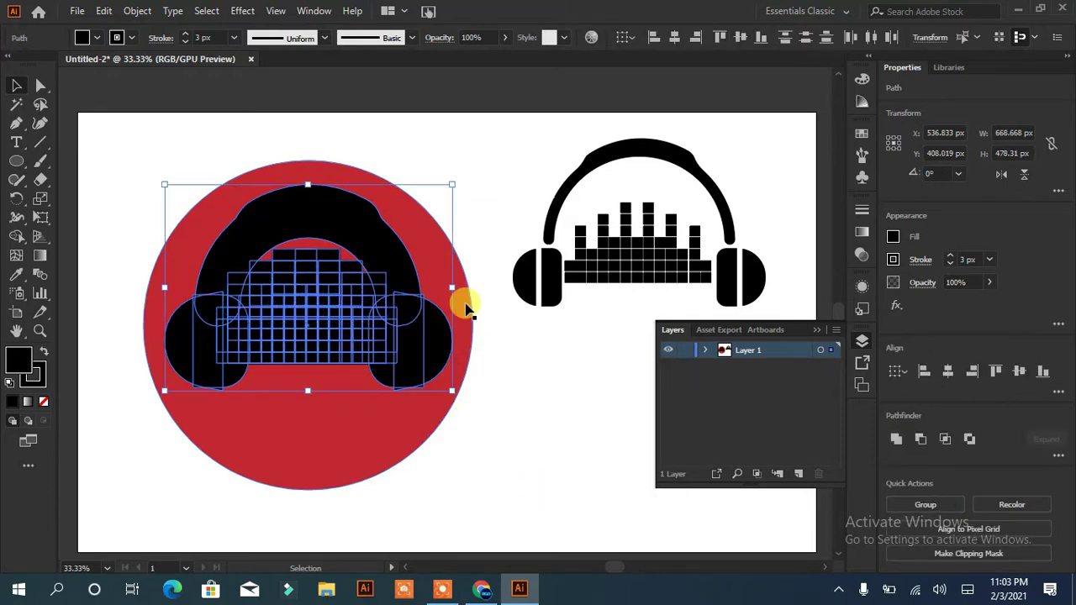
pyautogui.click(900, 438)
pyautogui.click(522, 423)
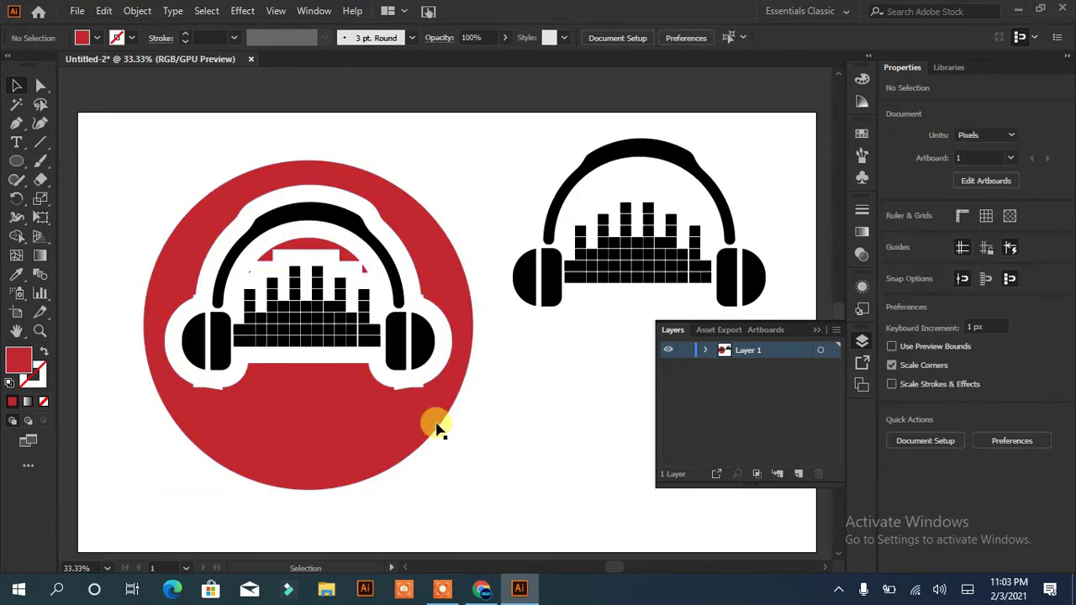
pyautogui.click(353, 335)
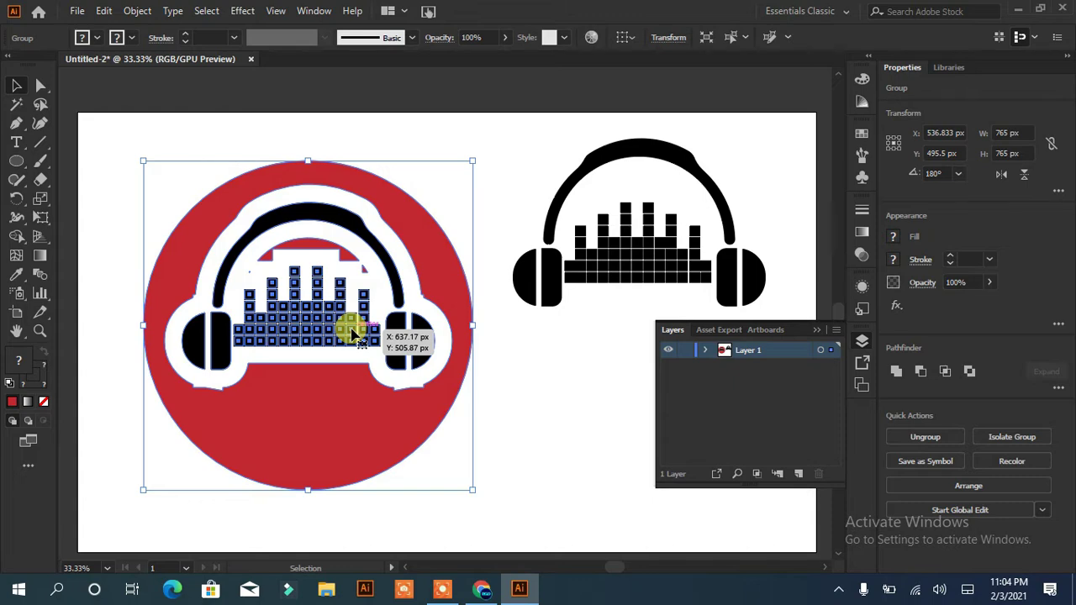
# Undo the offset and unite experiments, keeping the headphones over the circle.
pyautogui.press('Delete')
pyautogui.hotkey('ctrl', 'z')
pyautogui.hotkey('ctrl', 'z')
pyautogui.click(344, 329)
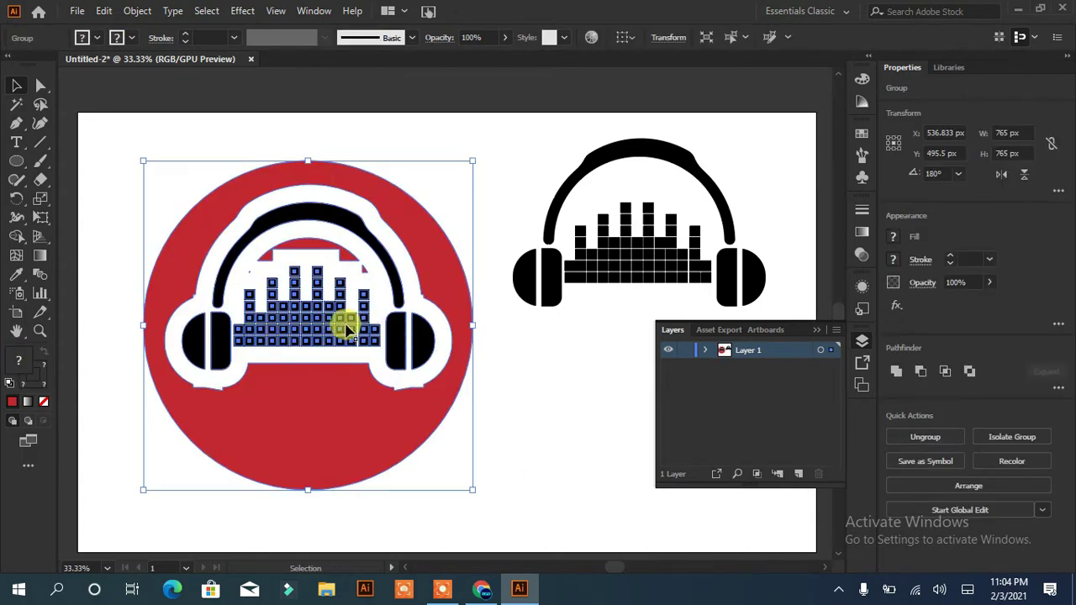
pyautogui.press('Delete')
pyautogui.hotkey('ctrl', 'z')
pyautogui.hotkey('ctrl', 'z')
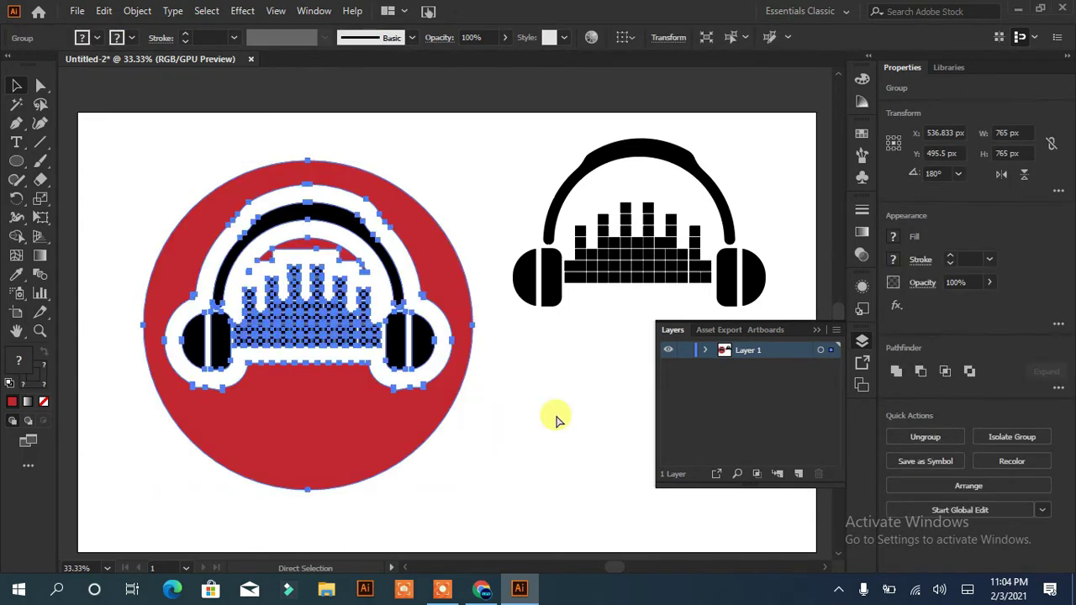
pyautogui.hotkey('ctrl', 'z')
pyautogui.moveTo(384, 329)
pyautogui.mouseDown()
pyautogui.moveTo(595, 461)
pyautogui.moveTo(357, 334)
pyautogui.mouseUp()
pyautogui.hotkey('ctrl', 'z')
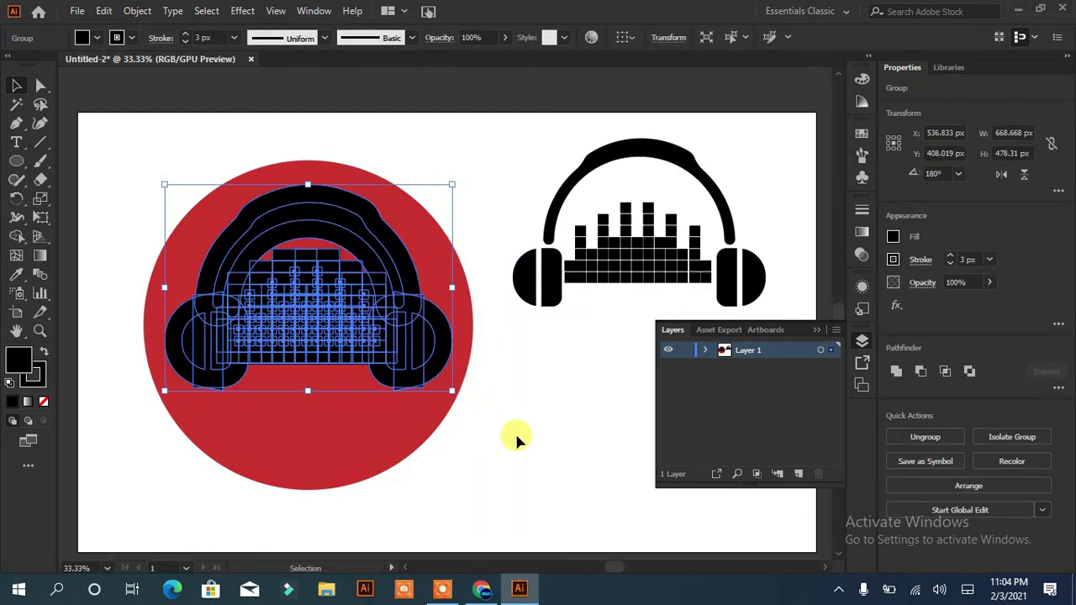
# Try cutting the headphone shape out of the red circle, then undo the cut.
pyautogui.click(924, 437)
pyautogui.click(543, 433)
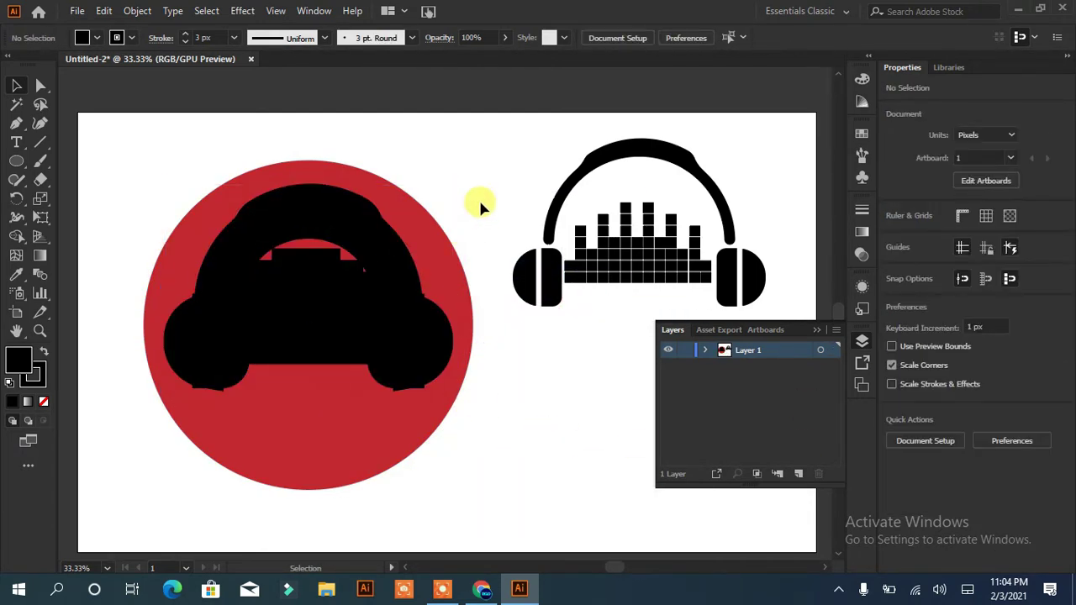
pyautogui.moveTo(480, 206); pyautogui.dragTo(132, 380)
pyautogui.click(921, 438)
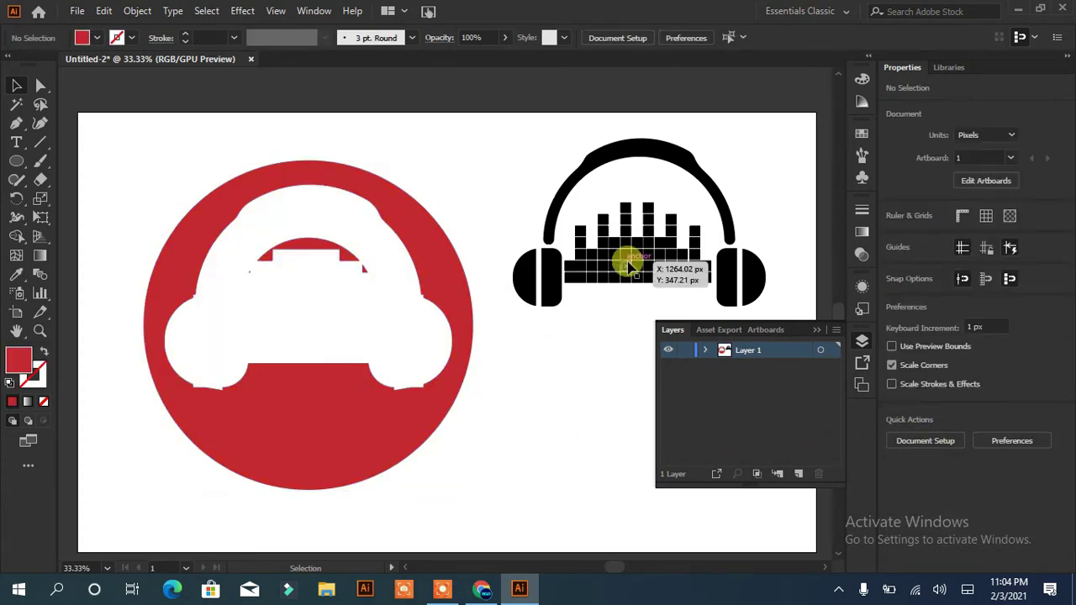
pyautogui.moveTo(624, 247)
pyautogui.mouseDown()
pyautogui.moveTo(307, 326)
pyautogui.moveTo(227, 277)
pyautogui.mouseUp()
pyautogui.hotkey('ctrl', 'z')
pyautogui.hotkey('ctrl', 'z')
# Offset the headphones by 17 px and unite the offset outline into one shape.
pyautogui.click(136, 12)
pyautogui.moveTo(194, 381)
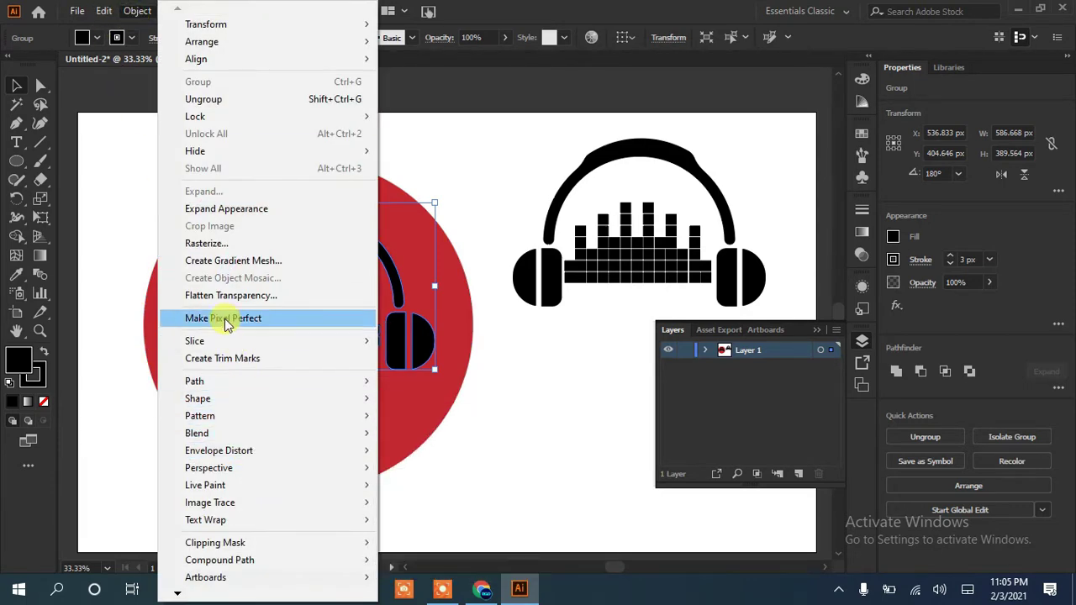
pyautogui.click(458, 439)
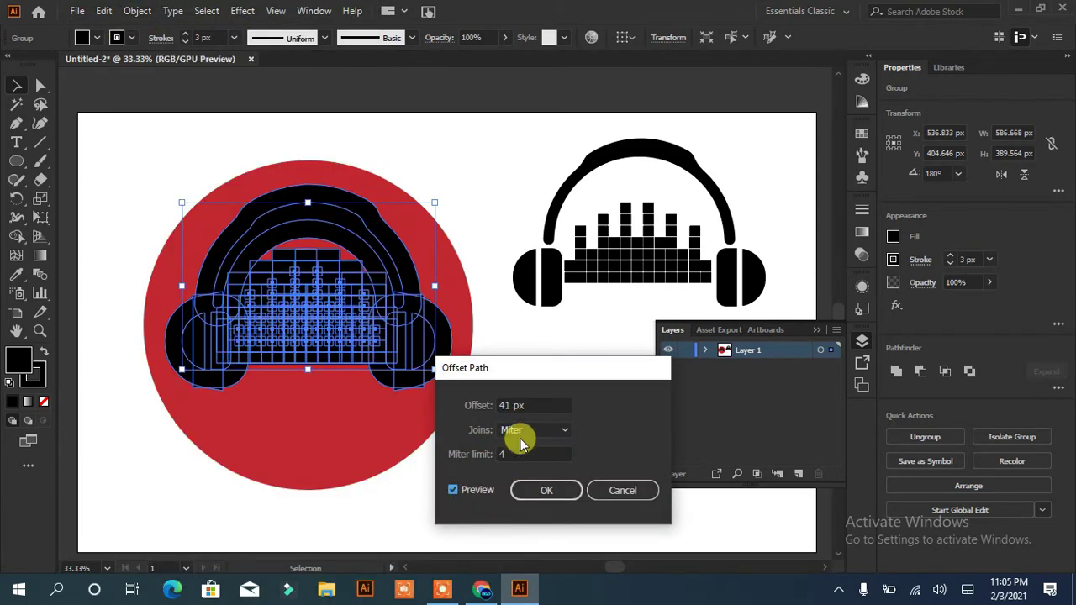
pyautogui.doubleClick(504, 405)
pyautogui.scroll(-5, 501, 412)
pyautogui.scroll(-5, 501, 412)
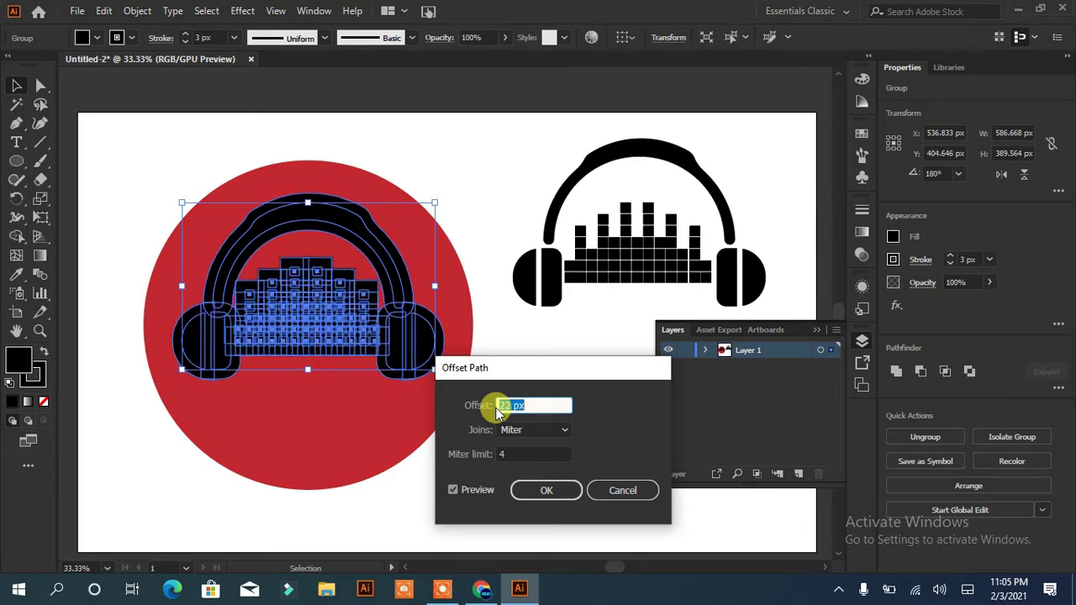
pyautogui.scroll(-5, 501, 412)
pyautogui.scroll(-6, 502, 411)
pyautogui.click(540, 490)
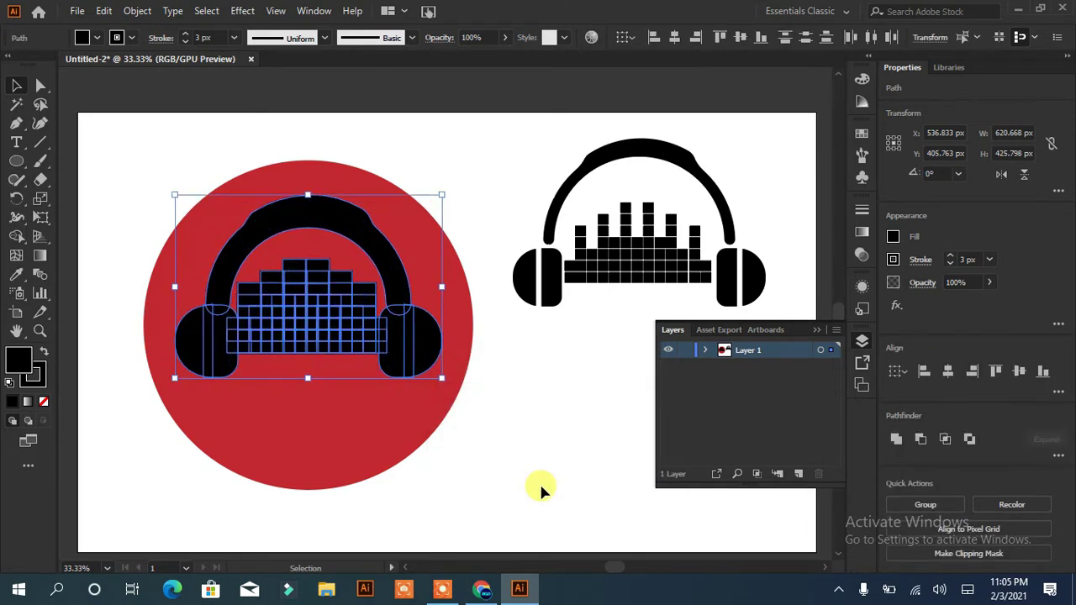
pyautogui.click(896, 438)
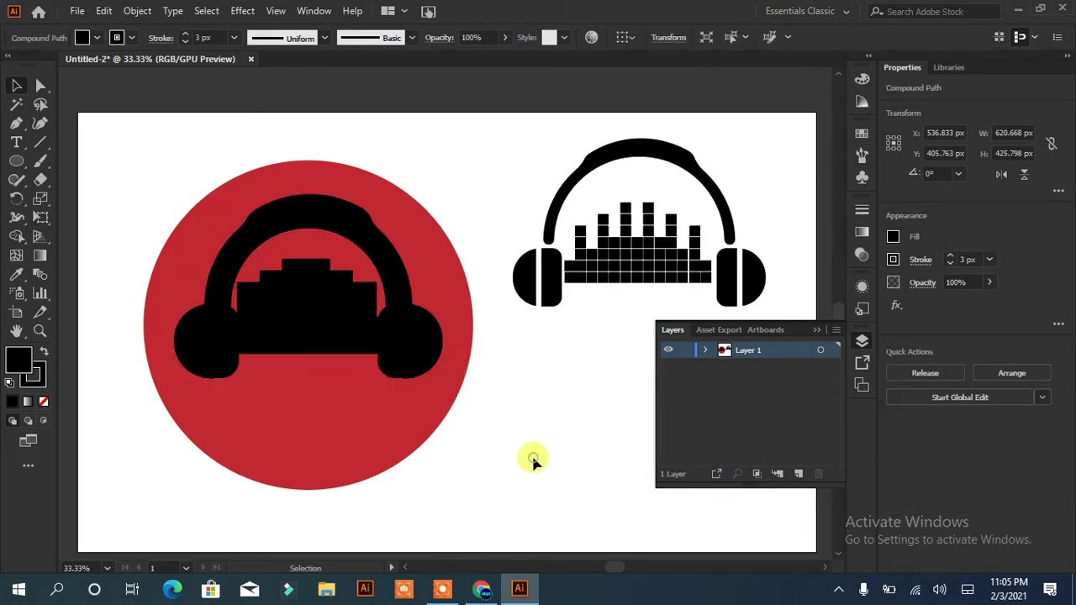
# Cut the outline out of the red circle, place the spare headphones in the hole, and centre the badge.
pyautogui.moveTo(532, 460); pyautogui.dragTo(272, 377)
pyautogui.click(916, 435)
pyautogui.click(645, 277)
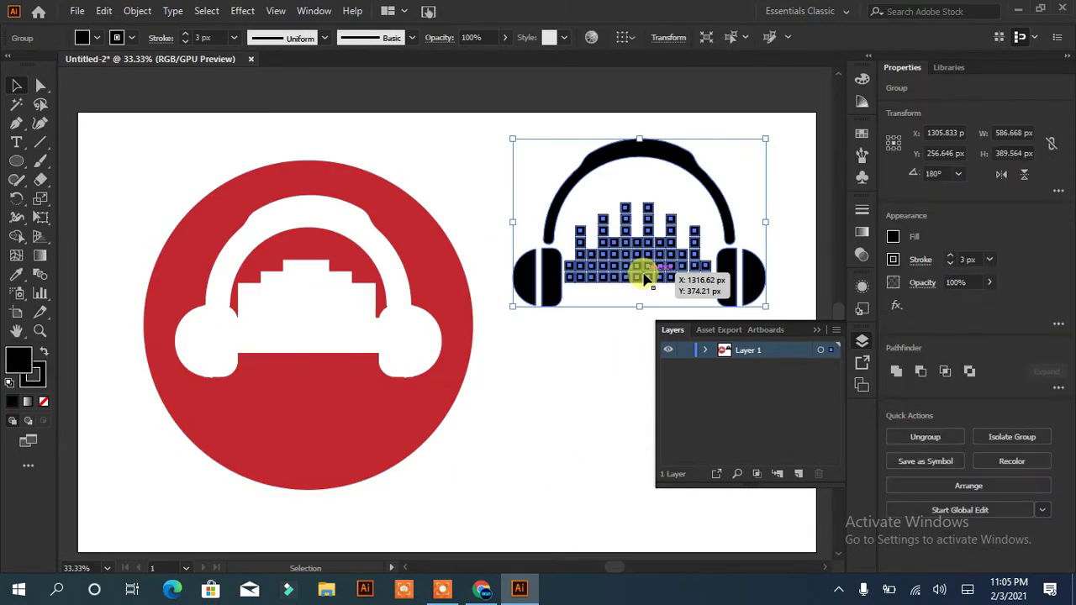
pyautogui.moveTo(646, 277); pyautogui.dragTo(315, 340)
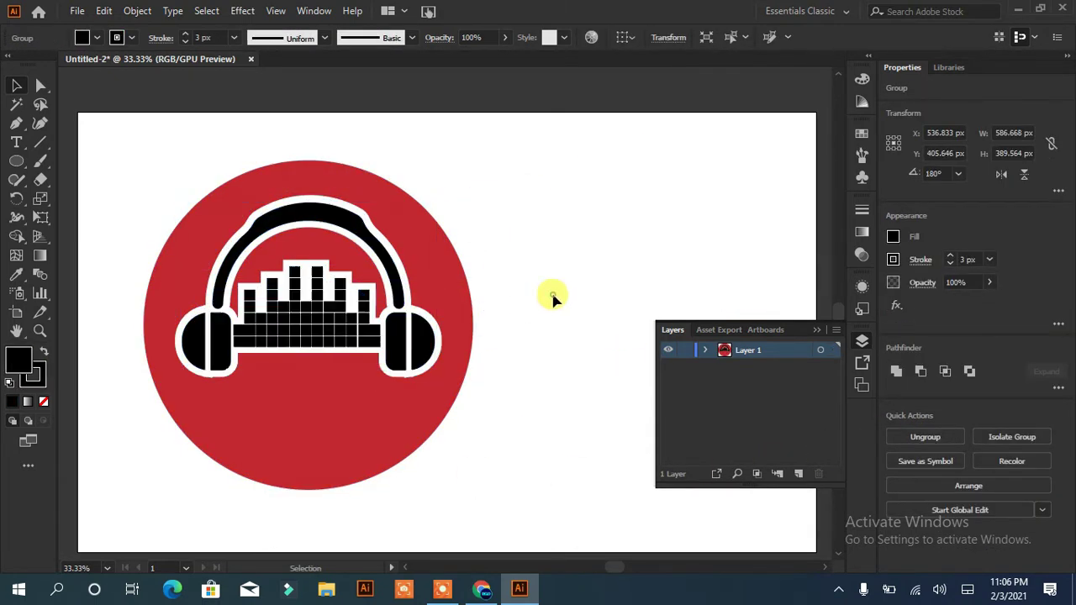
pyautogui.moveTo(504, 211); pyautogui.dragTo(125, 480)
pyautogui.moveTo(204, 421); pyautogui.dragTo(353, 414)
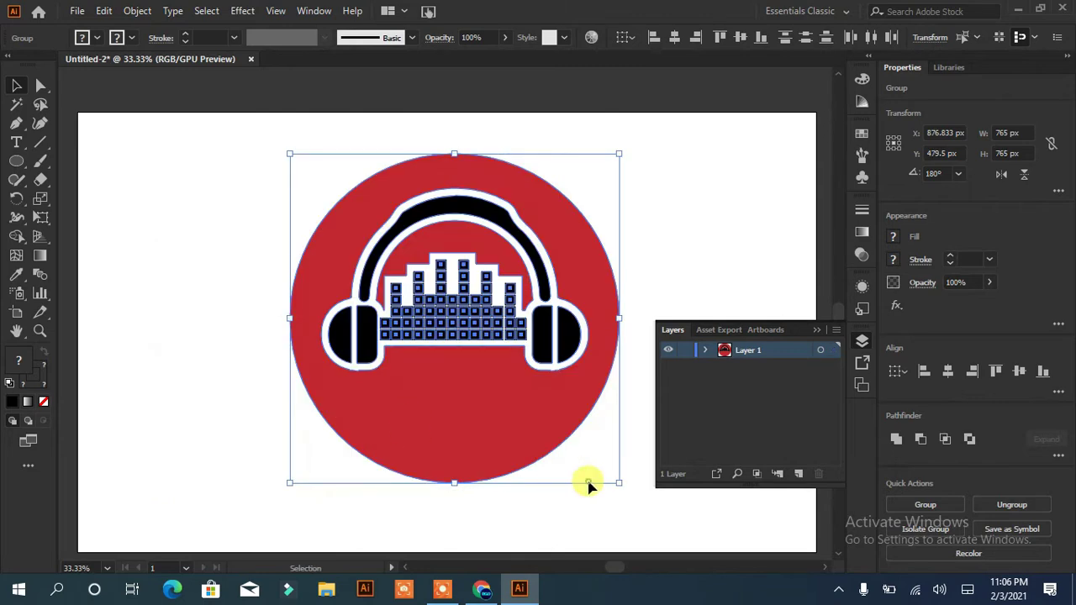
pyautogui.click(475, 499)
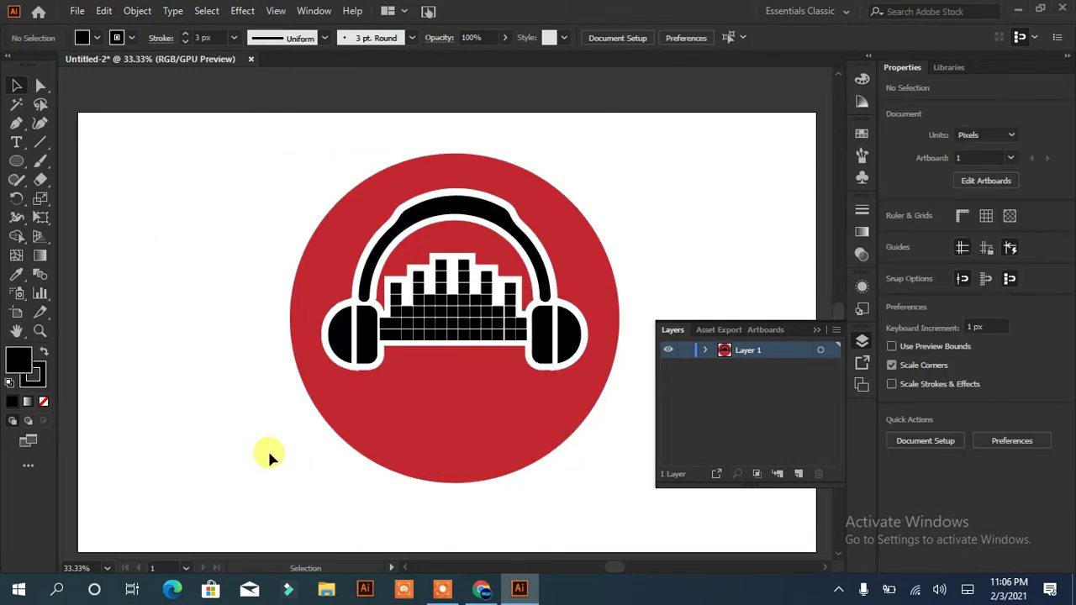
# Paste the music studio text, enlarge it, and set it in Blackthorns Demo Black.
pyautogui.hotkey('ctrl', 'v')
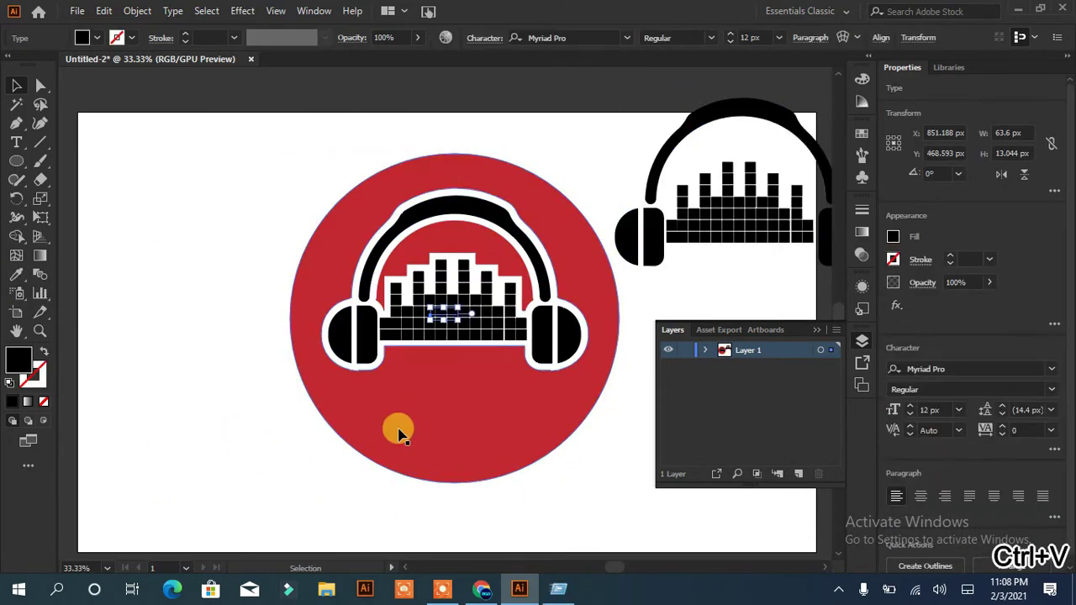
pyautogui.moveTo(471, 320); pyautogui.dragTo(550, 420)
pyautogui.moveTo(516, 321); pyautogui.dragTo(485, 389)
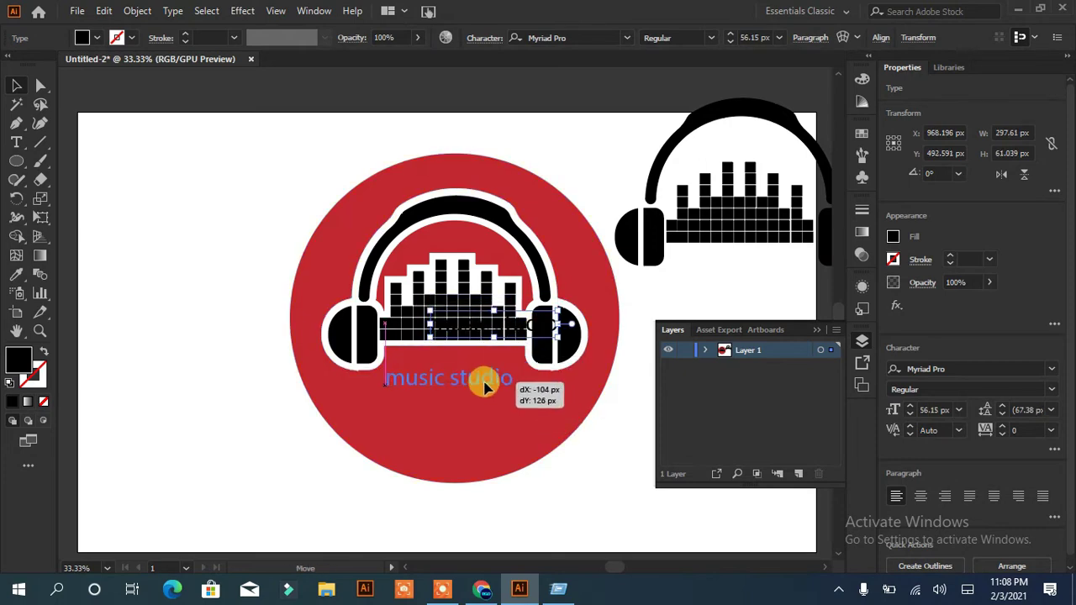
pyautogui.click(626, 37)
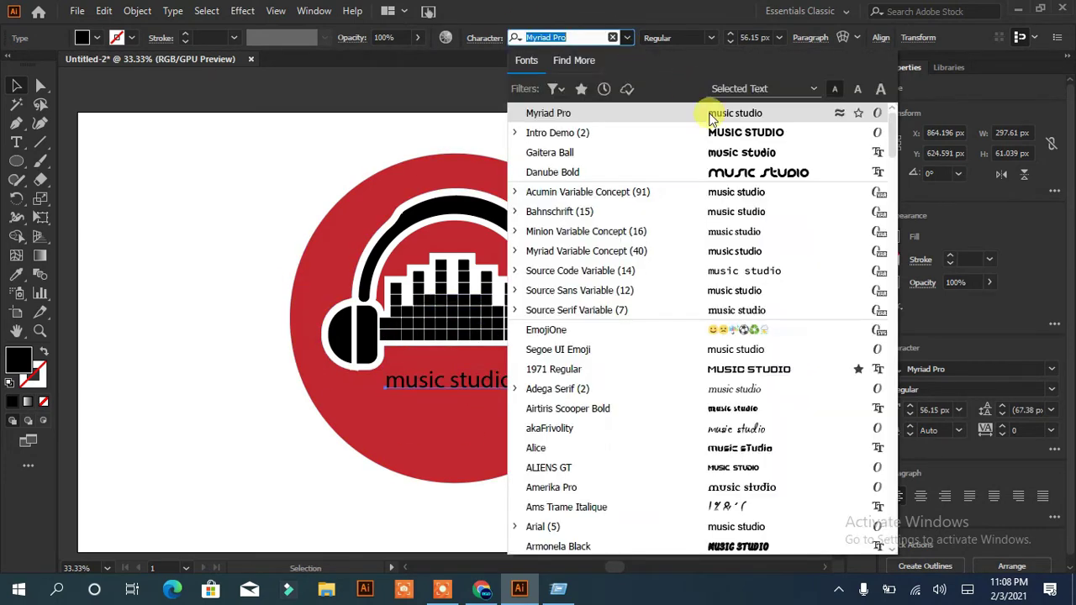
pyautogui.scroll(-1, 716, 374)
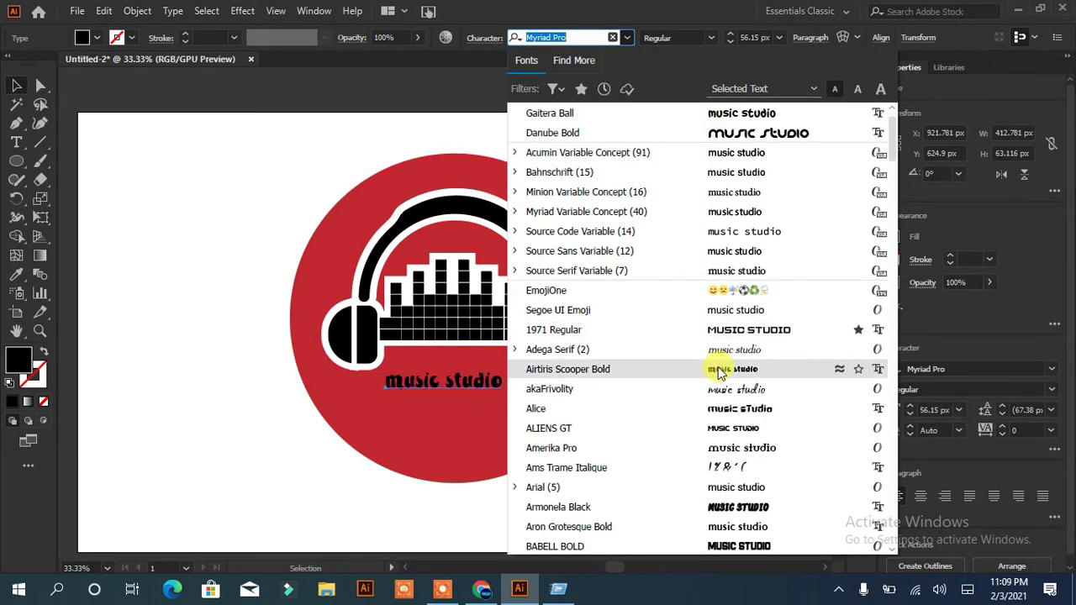
pyautogui.scroll(-1, 719, 372)
pyautogui.scroll(-1, 719, 372)
pyautogui.scroll(-2, 720, 432)
pyautogui.scroll(-3, 720, 365)
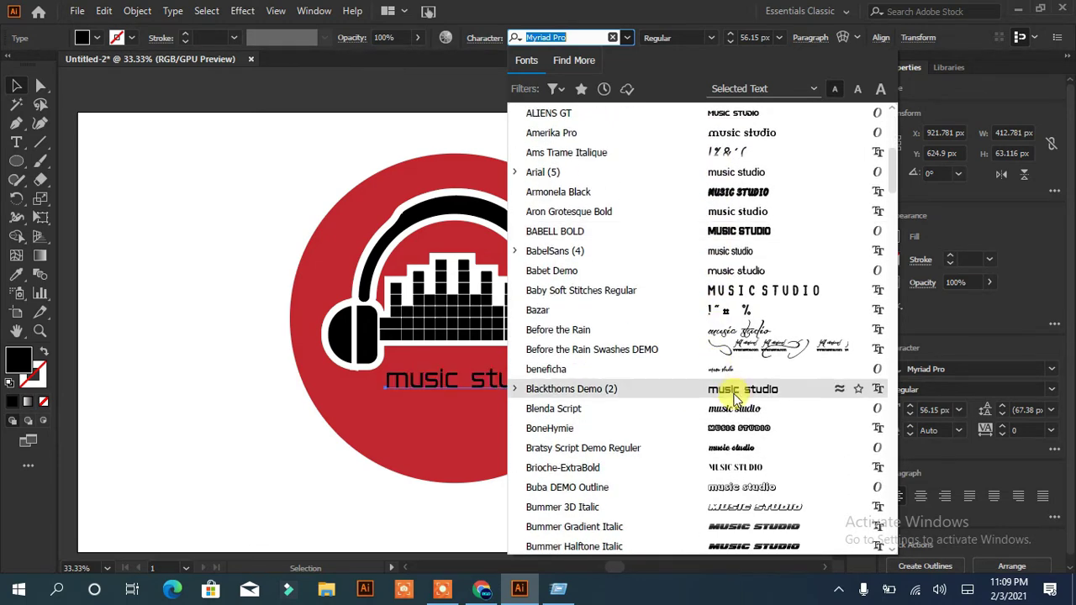
pyautogui.click(514, 389)
pyautogui.click(648, 434)
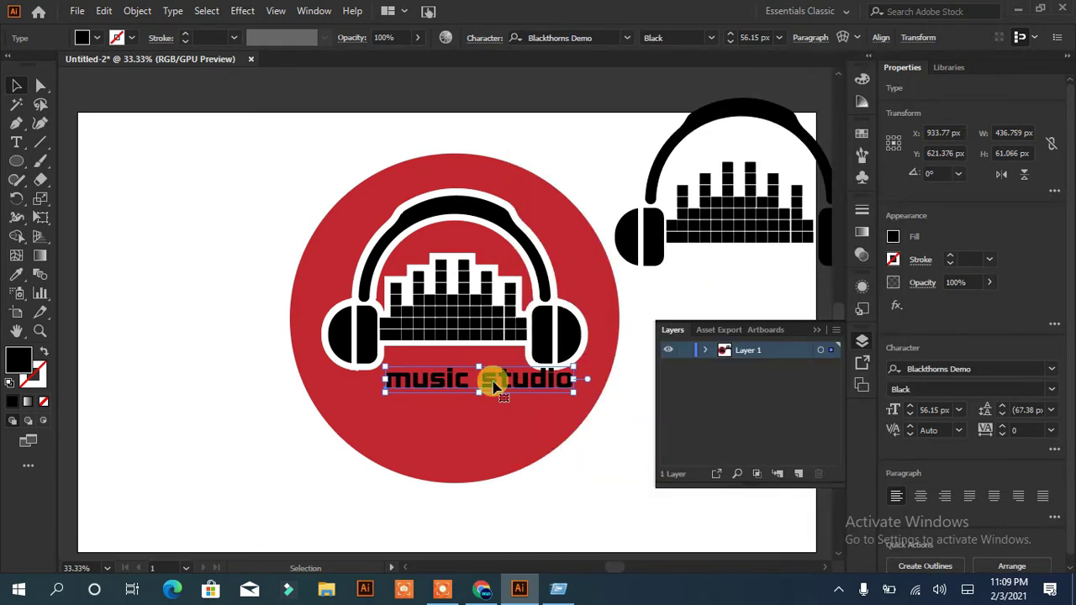
# Size the text to 39 px and position it just below the headphones.
pyautogui.moveTo(487, 381)
pyautogui.mouseDown()
pyautogui.moveTo(475, 373)
pyautogui.moveTo(468, 388)
pyautogui.mouseUp()
pyautogui.moveTo(466, 397); pyautogui.dragTo(464, 393)
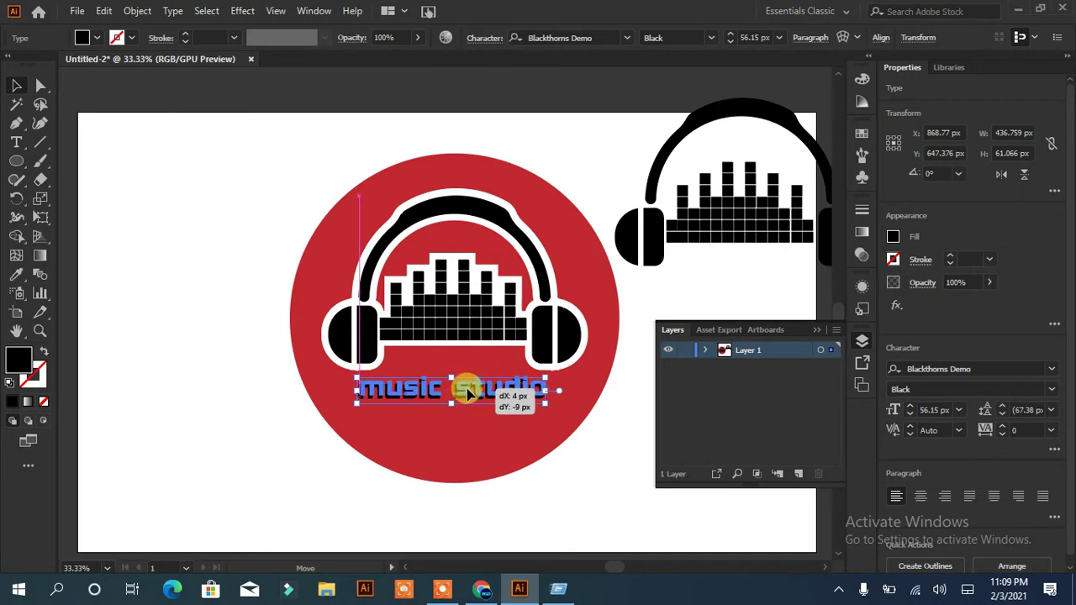
pyautogui.click(605, 437)
pyautogui.click(474, 393)
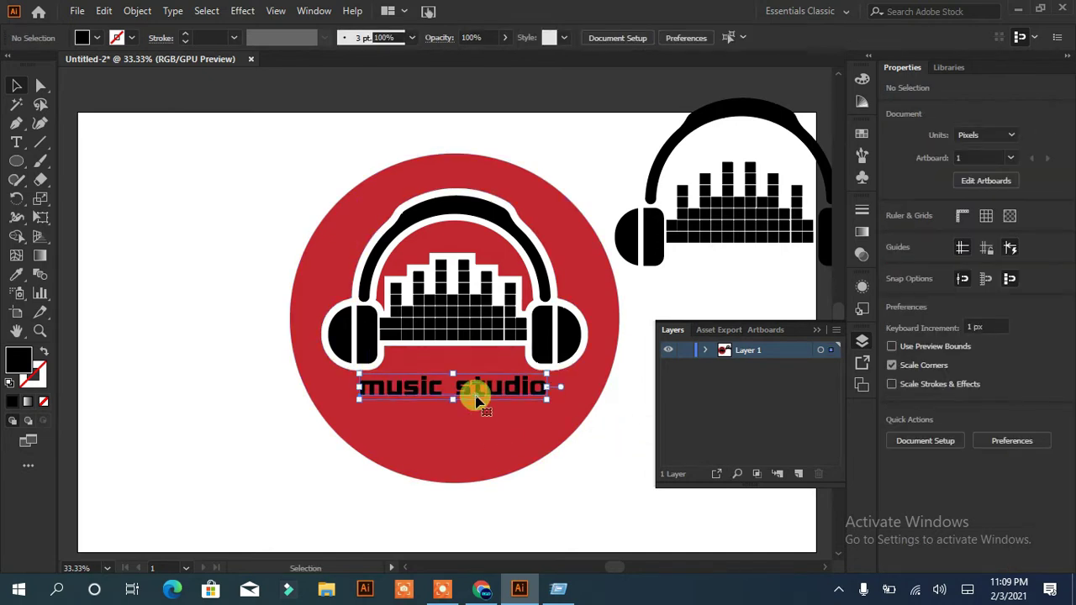
pyautogui.click(909, 414)
pyautogui.moveTo(477, 390); pyautogui.dragTo(497, 368)
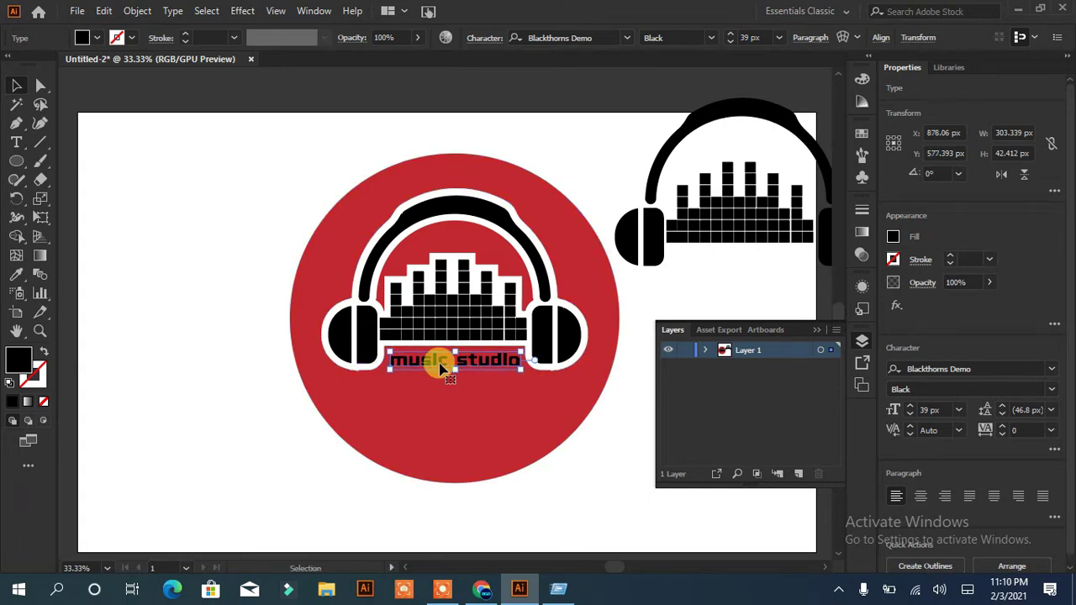
pyautogui.moveTo(454, 363); pyautogui.dragTo(464, 388)
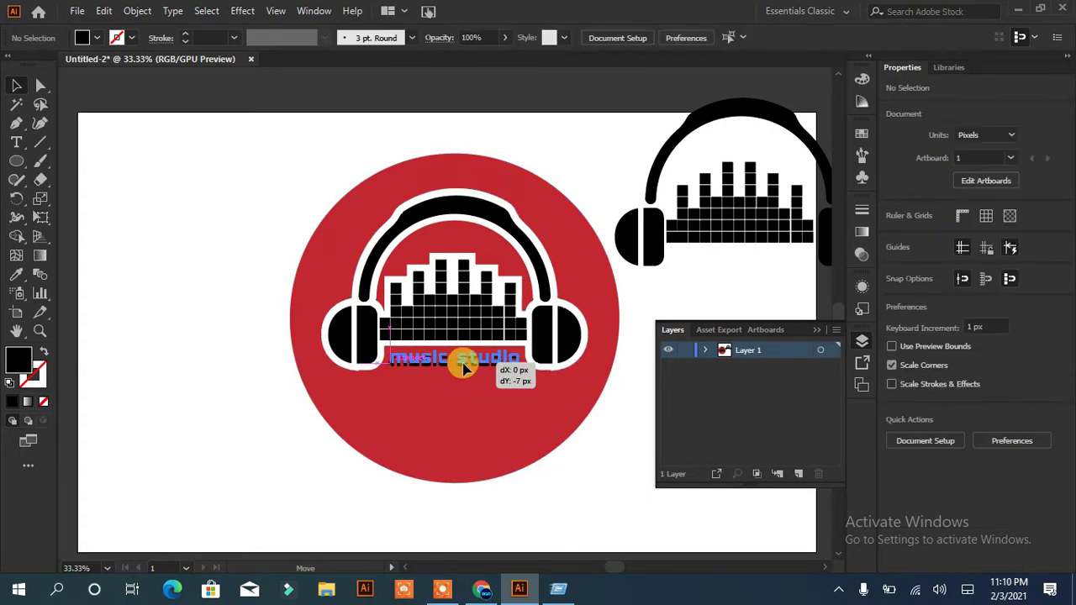
# Colour the headphones with the circle's red using the Eyedropper.
pyautogui.click(463, 312)
pyautogui.click(16, 274)
pyautogui.click(336, 395)
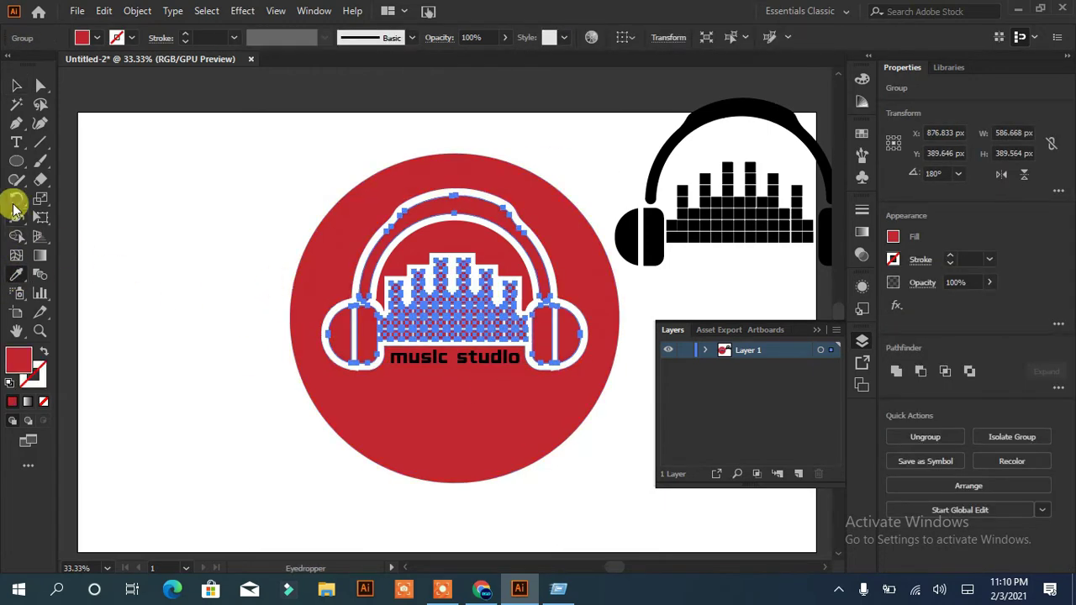
pyautogui.click(15, 84)
pyautogui.click(238, 327)
# Set the music studio text to All Caps at 35 px and convert it to outlines.
pyautogui.click(425, 360)
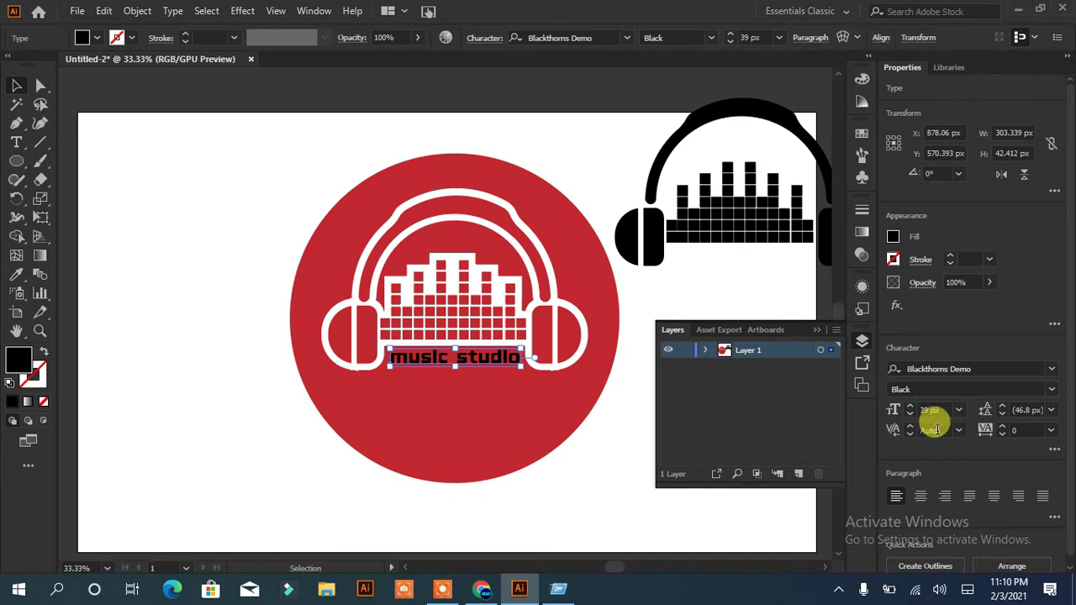
pyautogui.click(1054, 449)
pyautogui.click(895, 405)
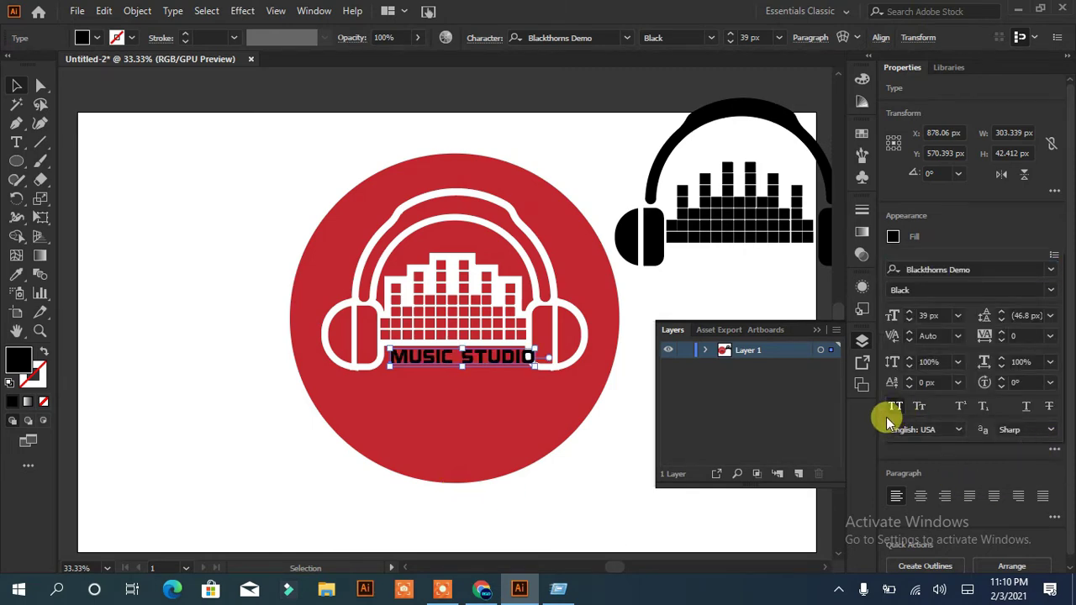
pyautogui.click(909, 321)
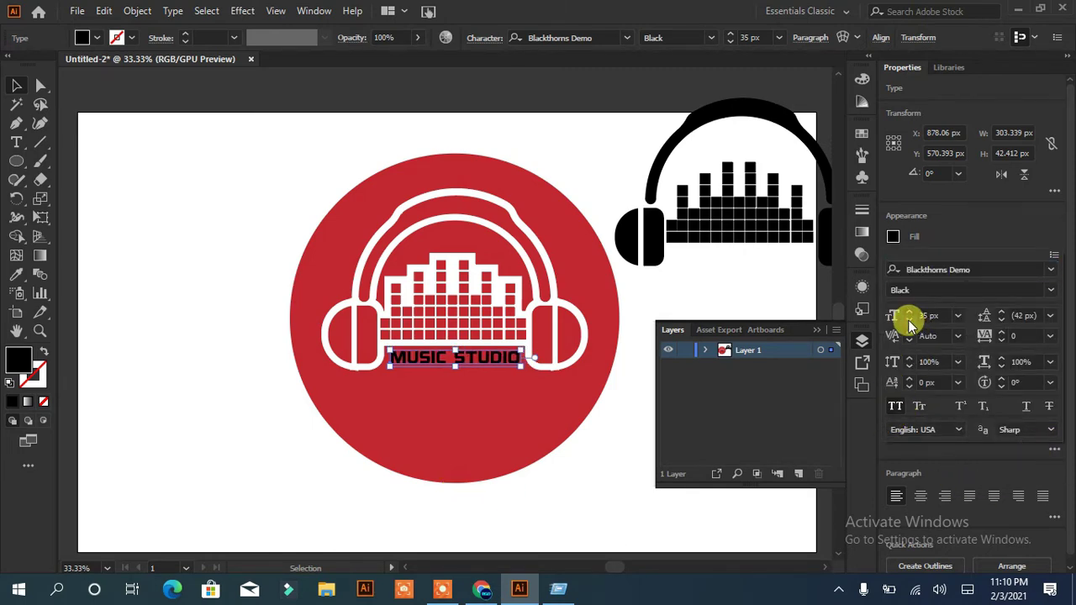
pyautogui.rightClick(437, 360)
pyautogui.click(458, 142)
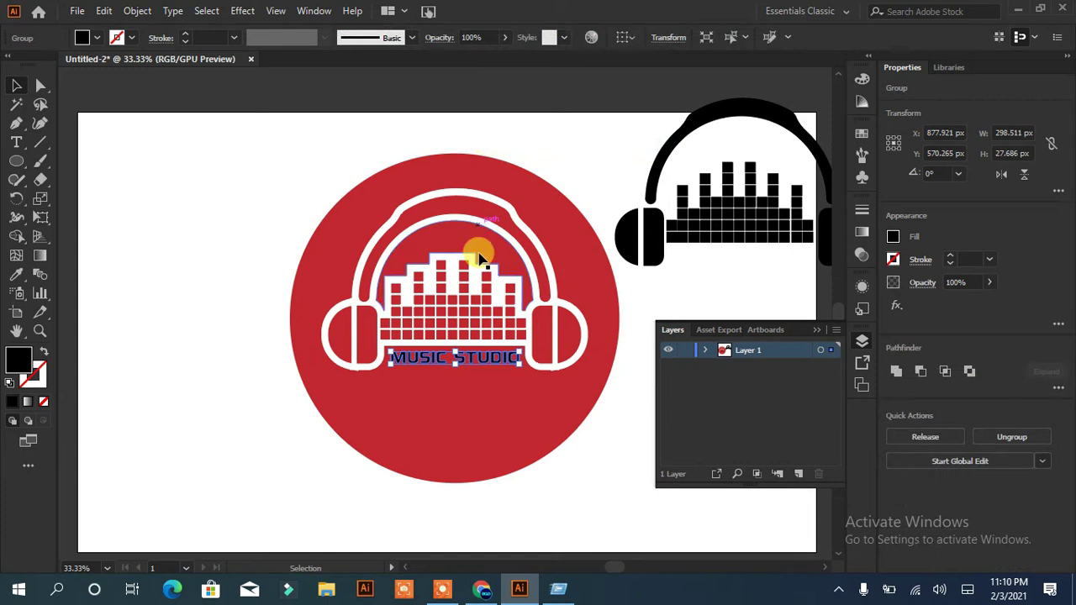
# Try combining the circle shapes and a white fill, undoing both.
pyautogui.click(496, 435)
pyautogui.click(917, 451)
pyautogui.hotkey('ctrl', 'z')
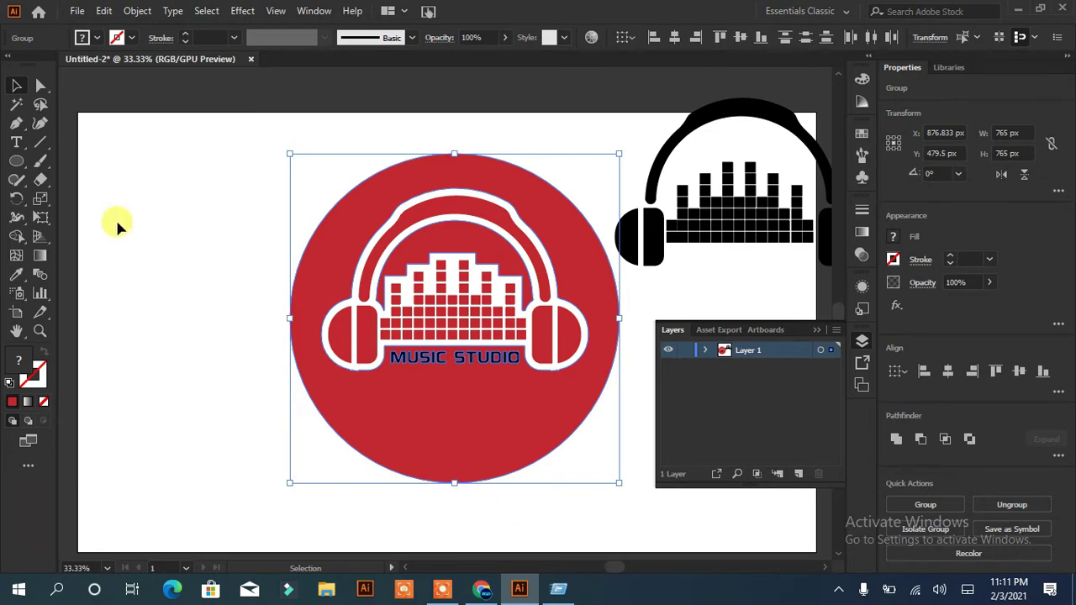
pyautogui.click(87, 38)
pyautogui.click(31, 66)
pyautogui.hotkey('ctrl', 'z')
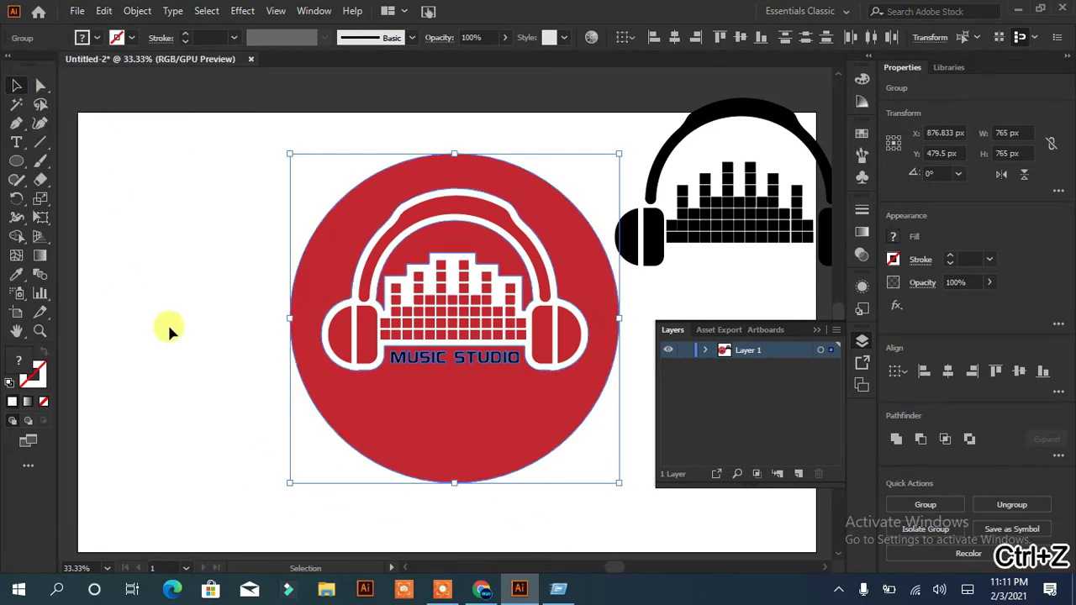
# Try releasing the circle's clipping mask, undo it, and reselect the MUSIC STUDIO text.
pyautogui.click(168, 329)
pyautogui.click(421, 360)
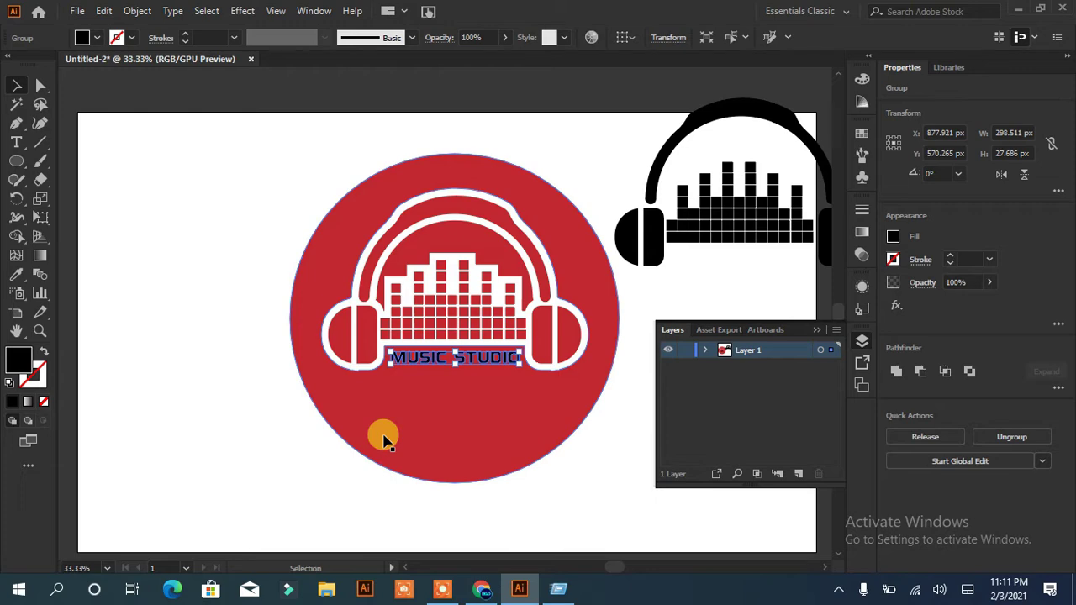
pyautogui.click(391, 294)
pyautogui.click(915, 439)
pyautogui.hotkey('ctrl', 'z')
pyautogui.click(252, 388)
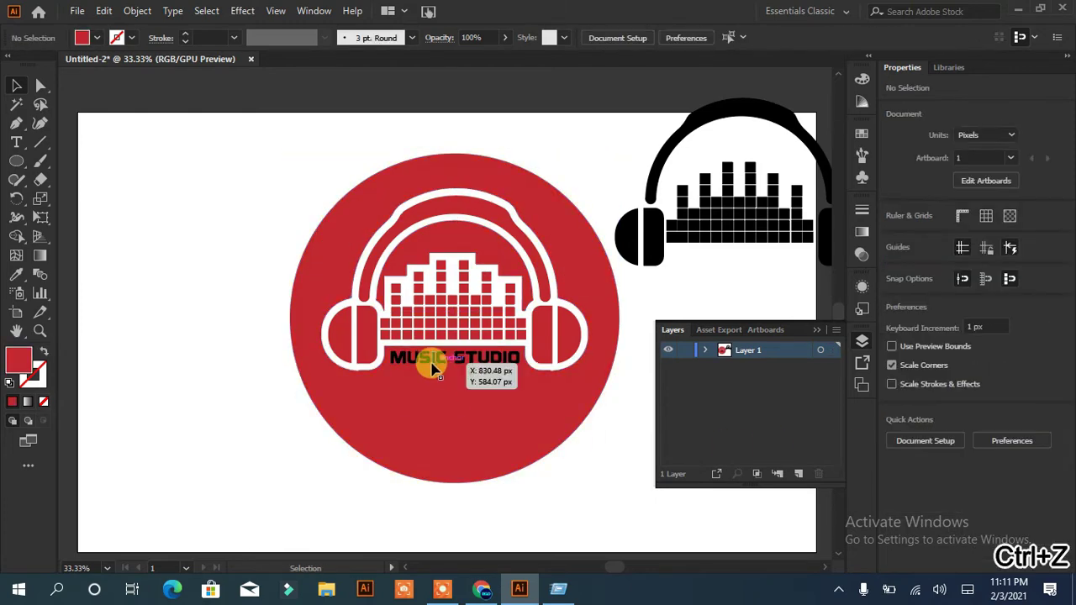
pyautogui.click(432, 365)
# Draw an unfilled 315 × 49.5 px rectangle over MUSIC STUDIO and select it with the red circle.
pyautogui.moveTo(16, 159); pyautogui.dragTo(84, 157)
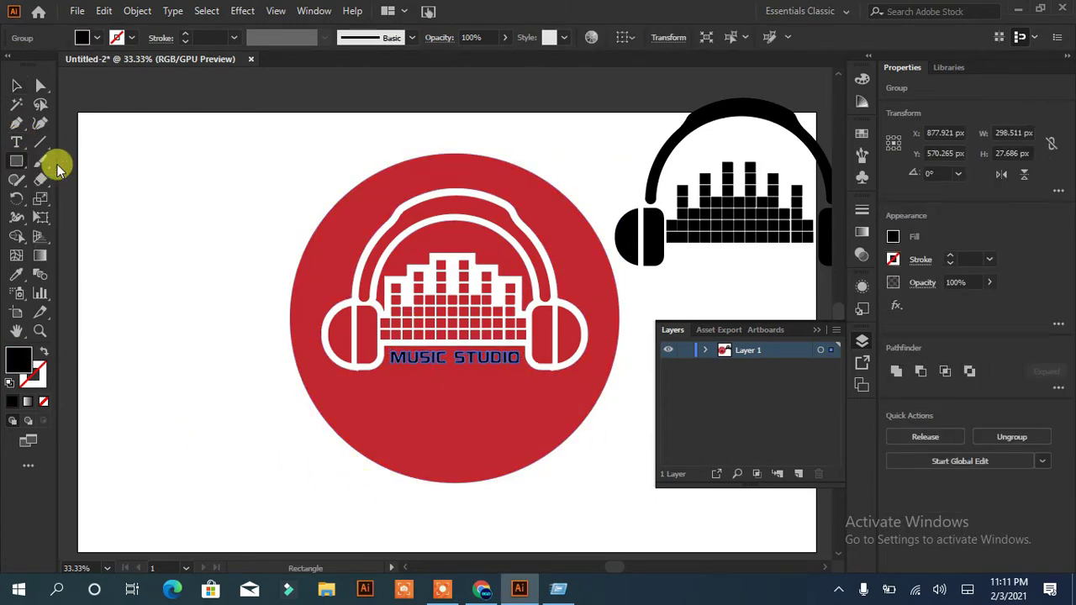
pyautogui.click(16, 85)
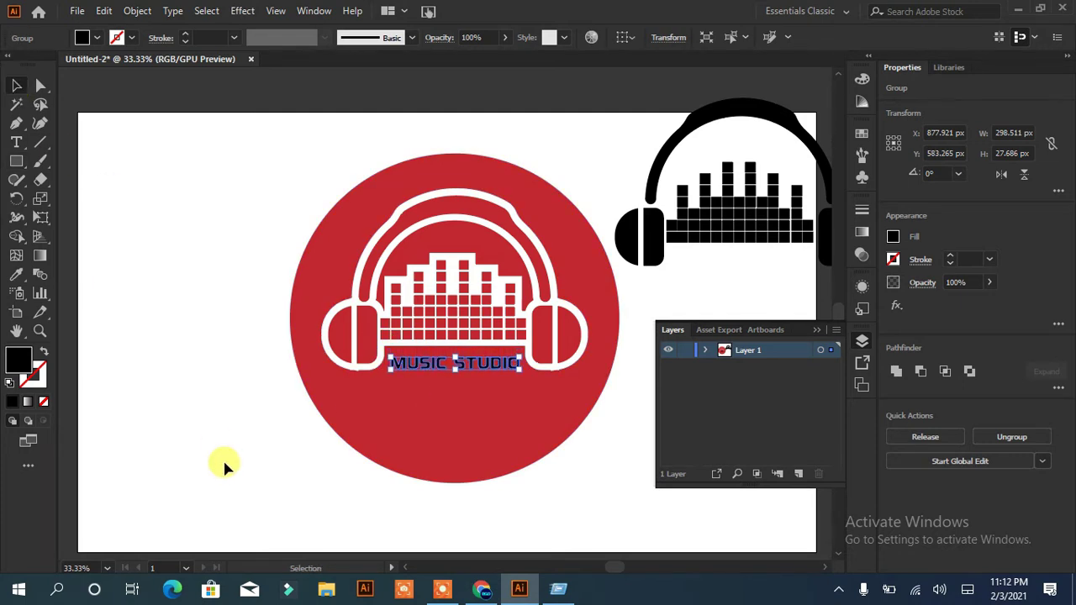
pyautogui.click(25, 158)
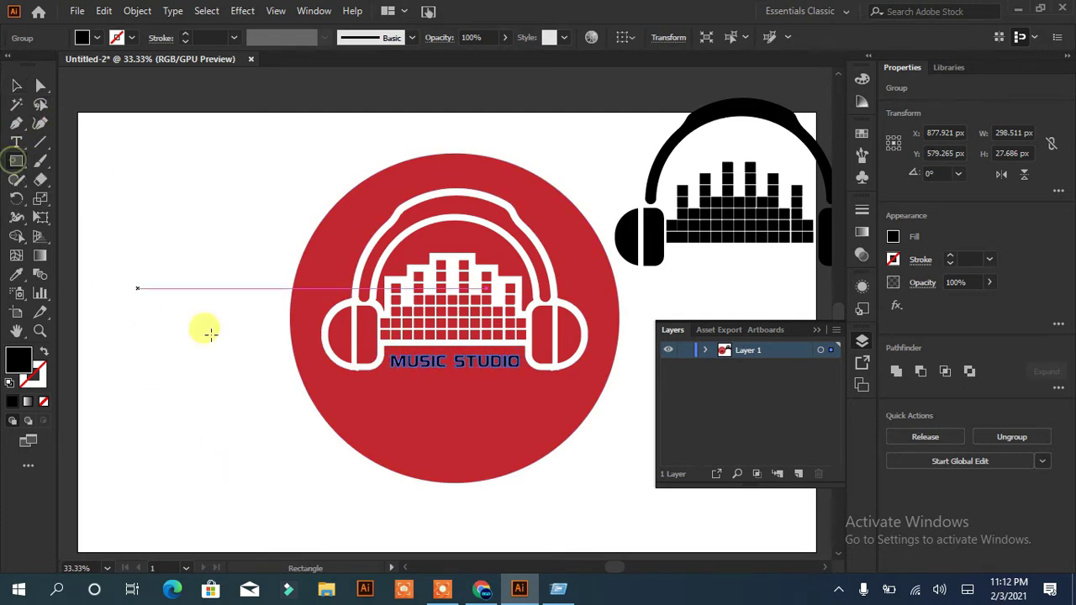
pyautogui.moveTo(385, 351); pyautogui.dragTo(523, 378)
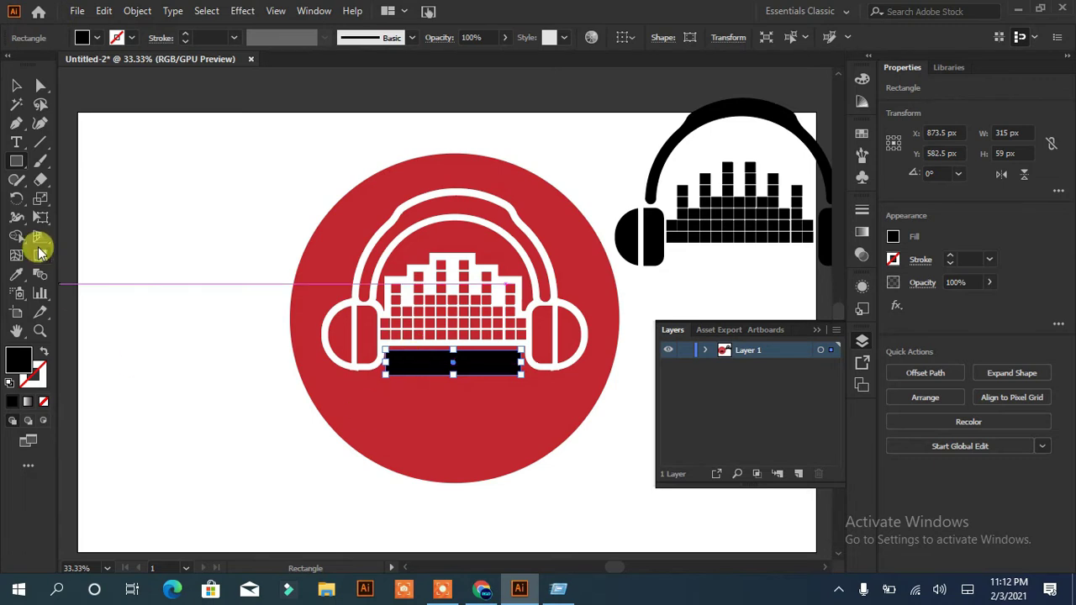
pyautogui.click(43, 352)
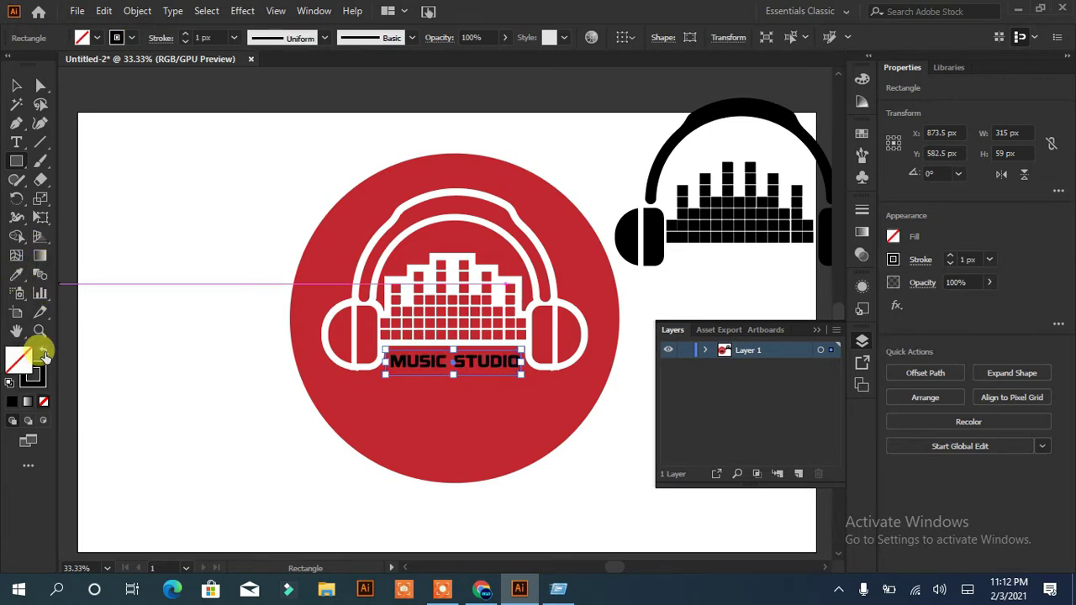
pyautogui.moveTo(453, 375); pyautogui.dragTo(445, 371)
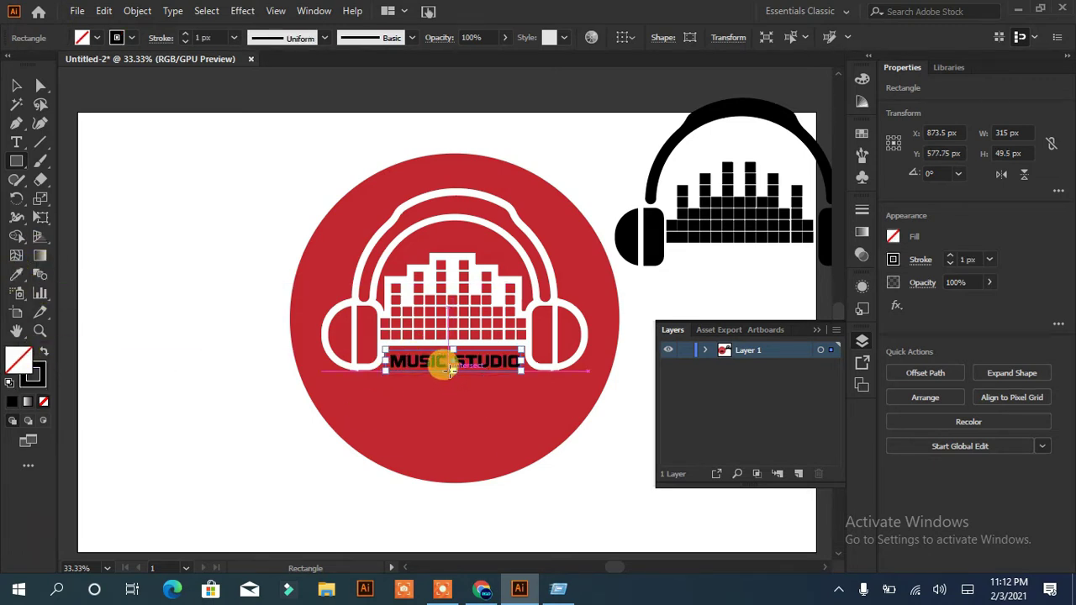
pyautogui.click(15, 85)
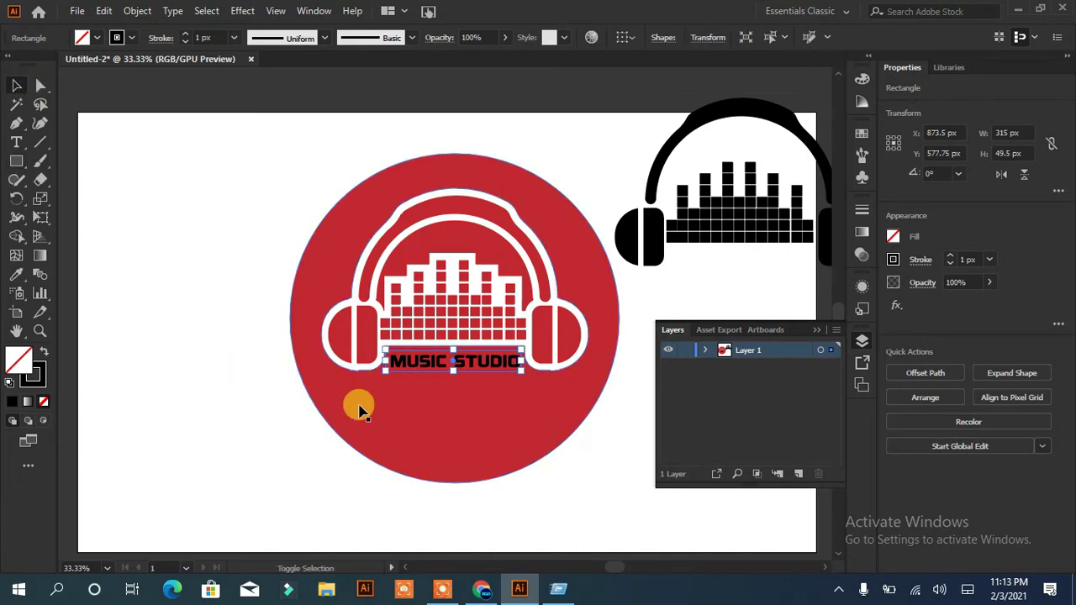
pyautogui.keyDown('shift'); pyautogui.click(361, 408); pyautogui.keyUp('shift')
pyautogui.click(16, 236)
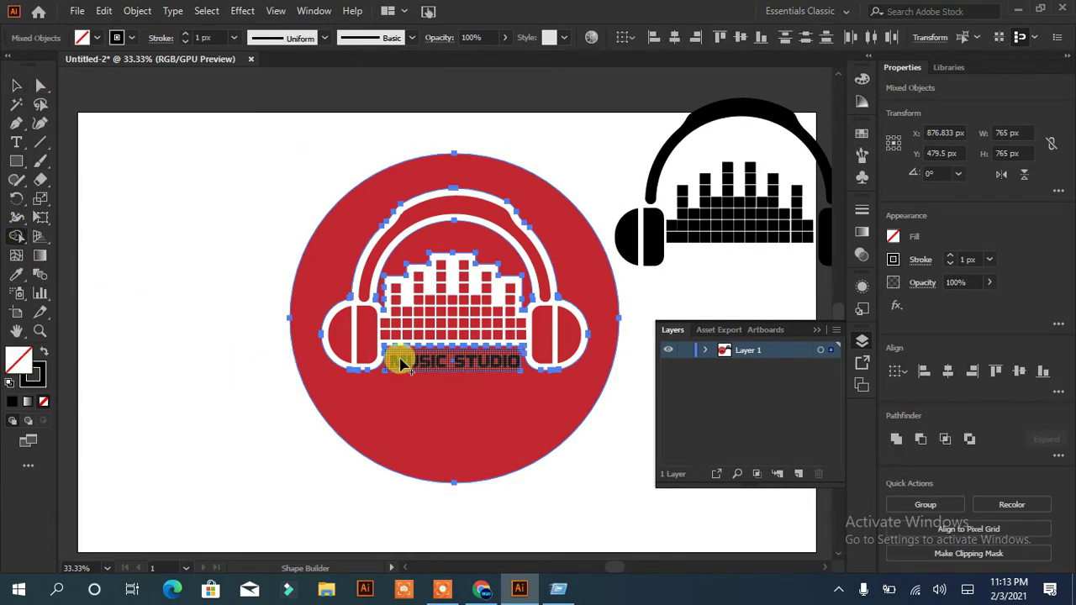
# Turn the band inside the rectangle into a white shape with Shape Builder.
pyautogui.click(428, 366)
pyautogui.click(16, 85)
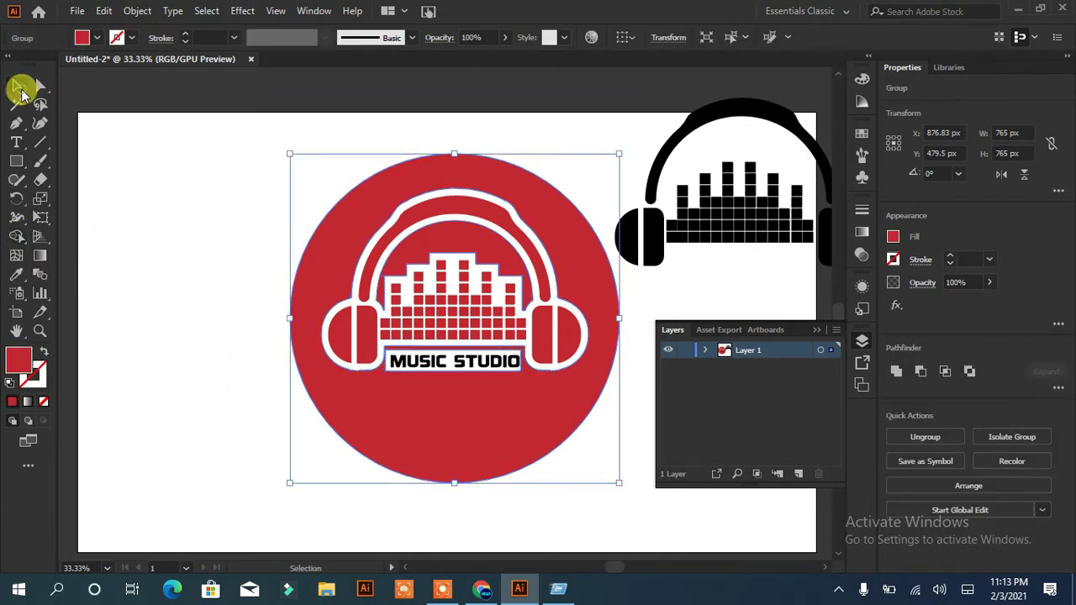
pyautogui.click(152, 240)
# Colour the MUSIC STUDIO lettering with the circle's red using the Eyedropper.
pyautogui.click(517, 361)
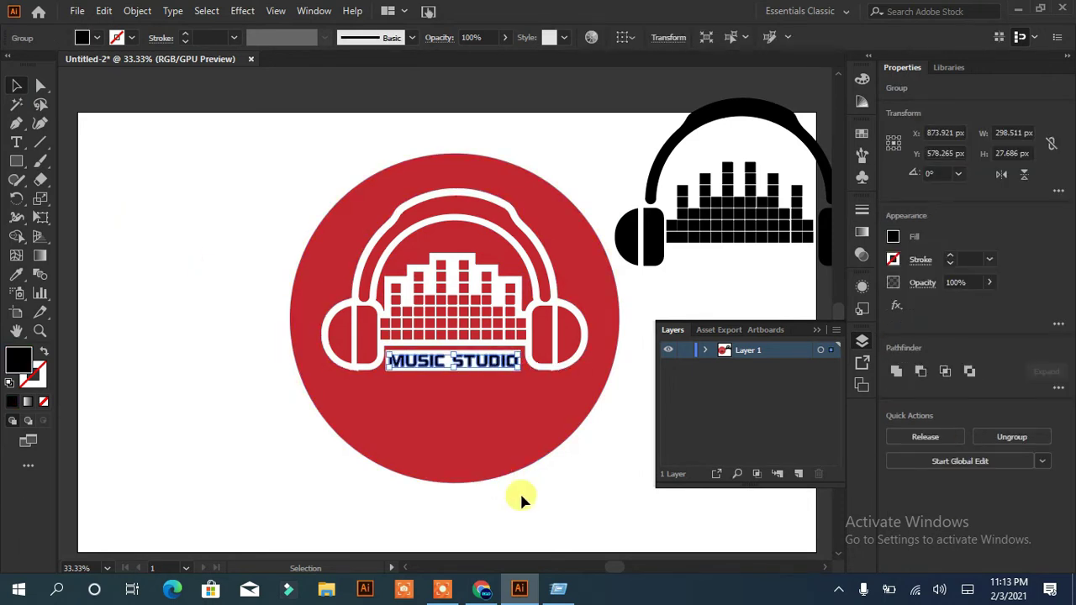
pyautogui.click(590, 497)
pyautogui.click(505, 363)
pyautogui.click(16, 274)
pyautogui.click(340, 265)
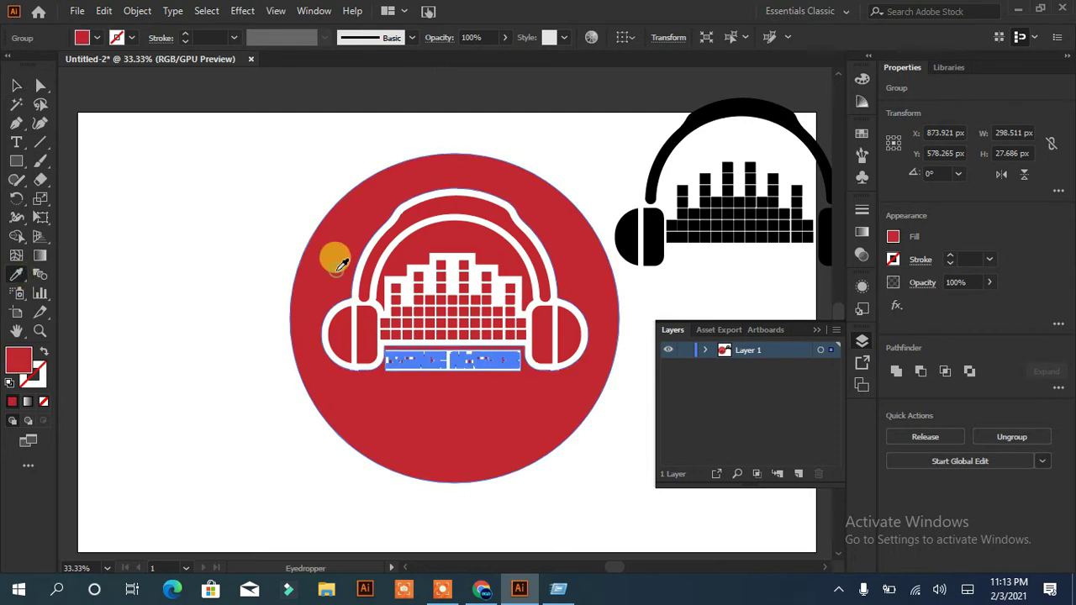
pyautogui.press('v')
pyautogui.click(216, 312)
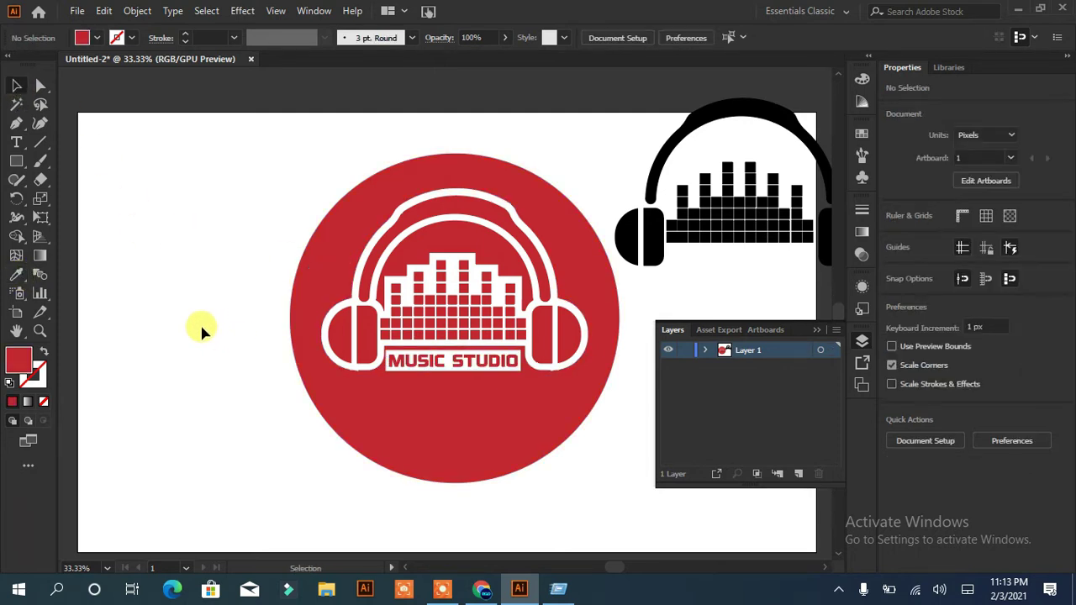
# Zoom to 66.67% on the logo and inspect the white text band.
pyautogui.click(521, 377)
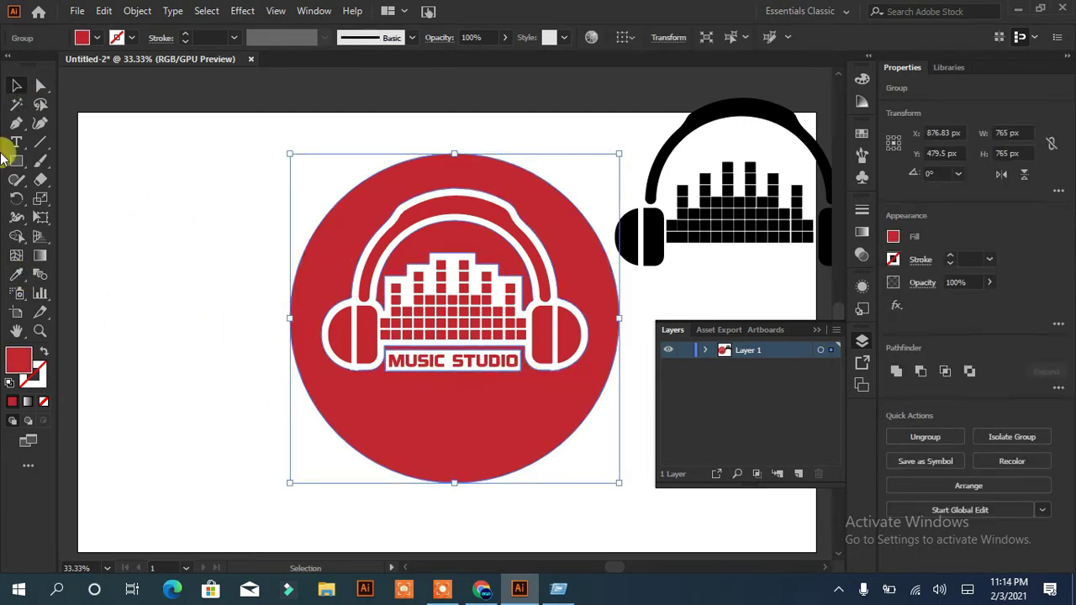
pyautogui.press('a')
pyautogui.hotkey('ctrl', '+')
pyautogui.hotkey('ctrl', '+')
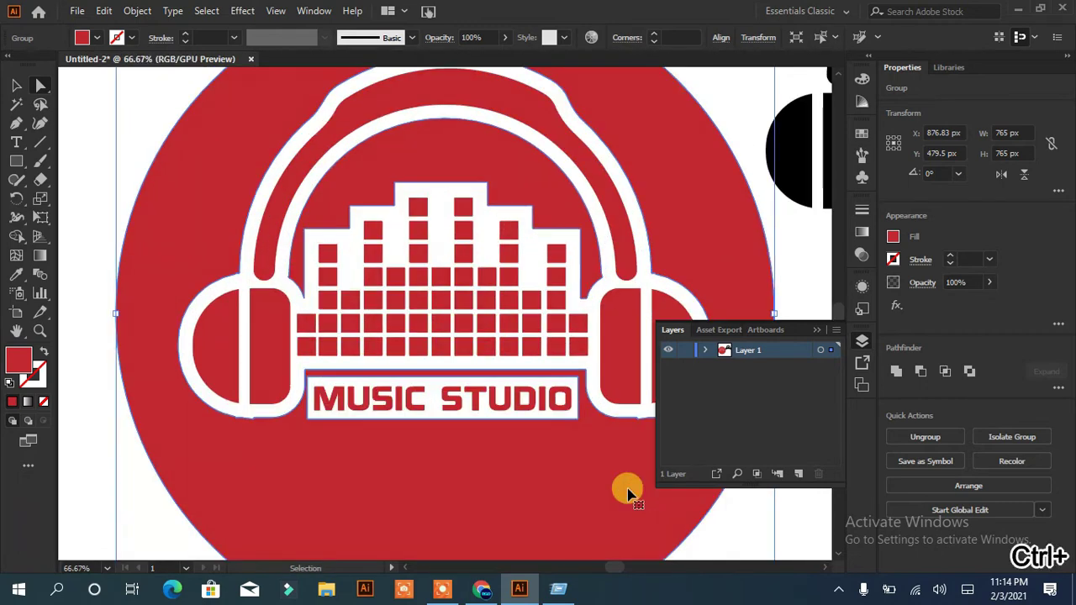
pyautogui.click(317, 387)
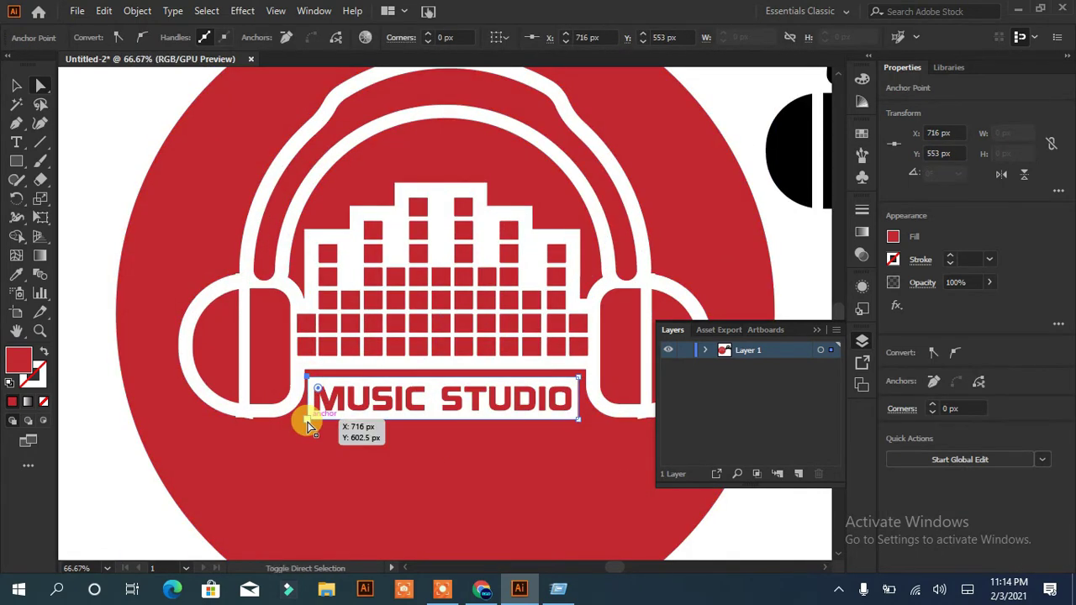
pyautogui.click(308, 424)
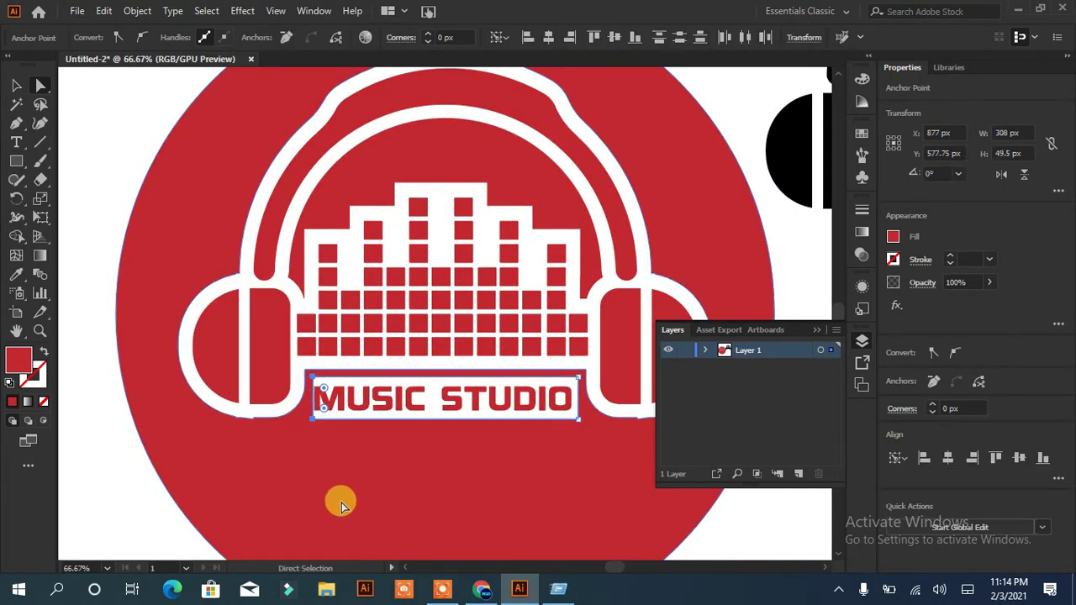
pyautogui.click(404, 408)
pyautogui.click(16, 85)
# Scale MUSIC STUDIO to about 287 × 27 px, centre it in the band, and close Layers.
pyautogui.click(360, 409)
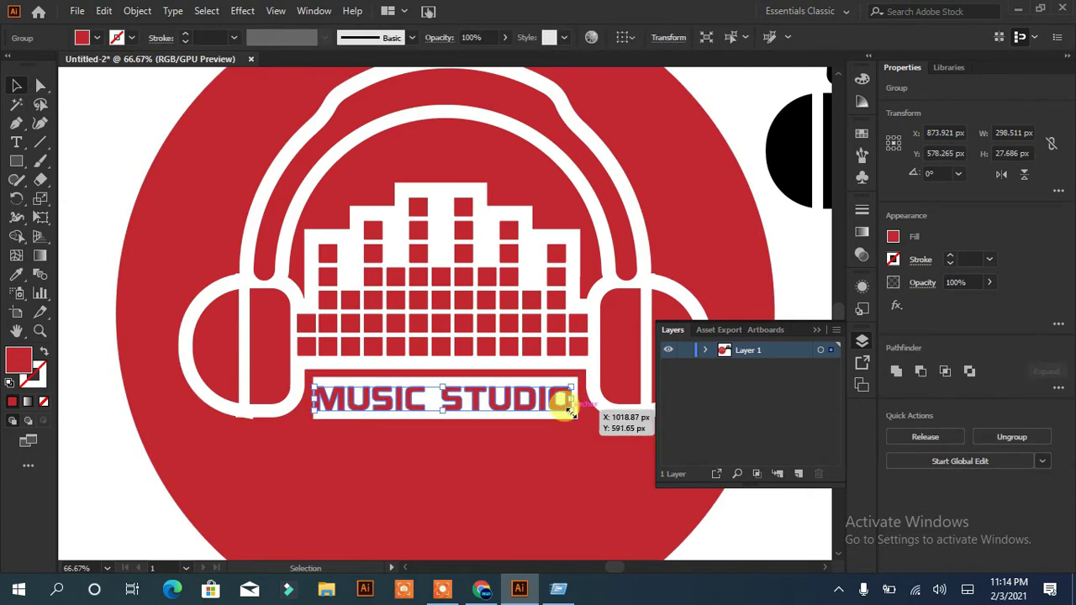
pyautogui.moveTo(572, 411); pyautogui.dragTo(563, 411)
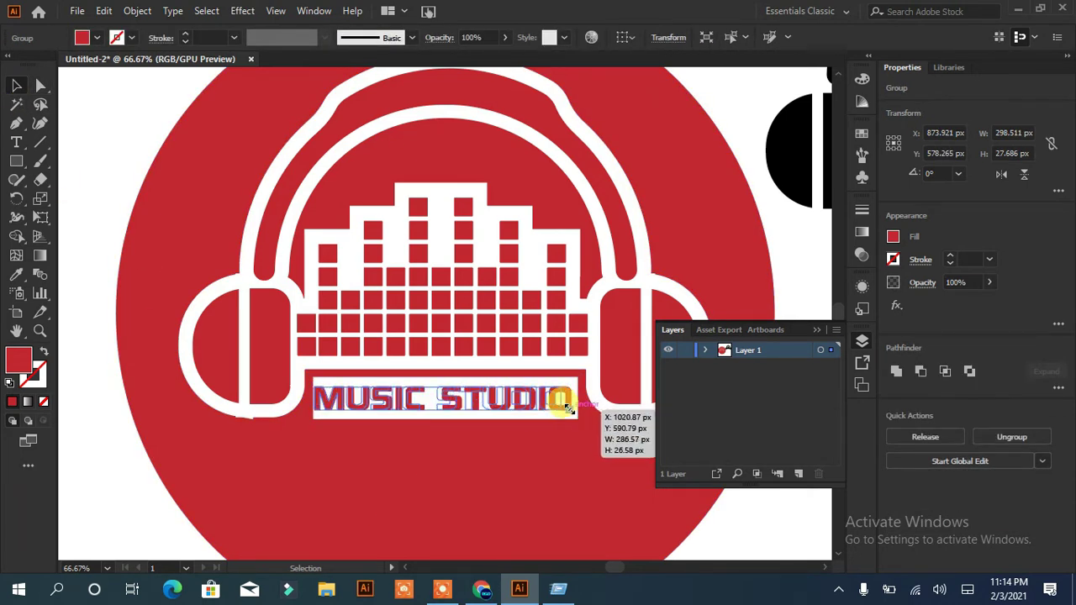
pyautogui.press('Right')
pyautogui.press('Right')
pyautogui.press('Right')
pyautogui.press('Right')
pyautogui.press('Right')
pyautogui.press('Right')
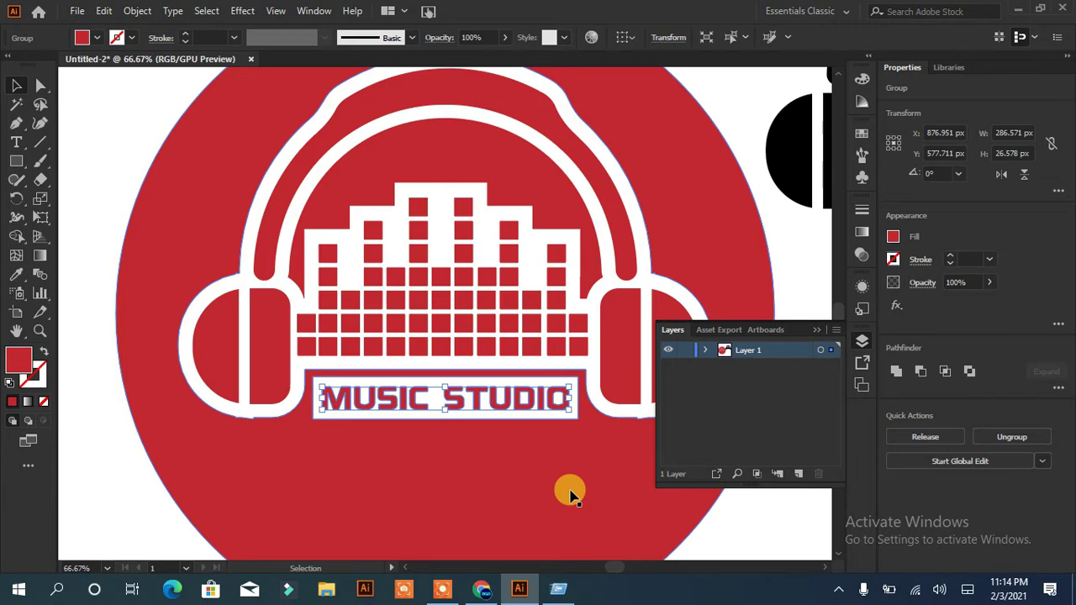
pyautogui.click(751, 109)
pyautogui.scroll(-2, 744, 144)
pyautogui.scroll(1, 745, 143)
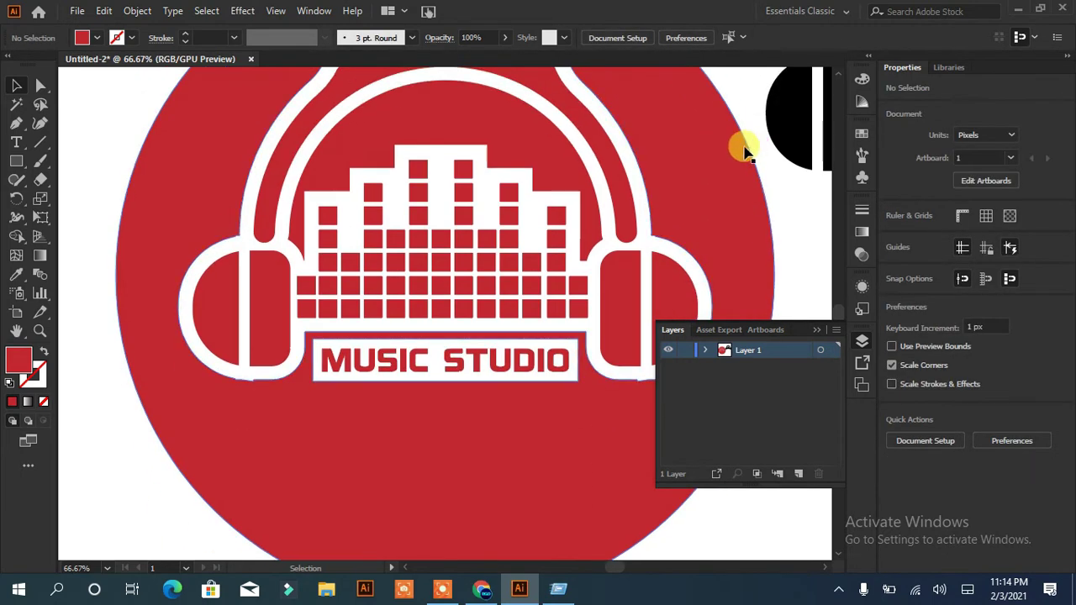
pyautogui.click(862, 340)
# Fit the artboard in view and ungroup the spare black headphone artwork.
pyautogui.hotkey('ctrl', '0')
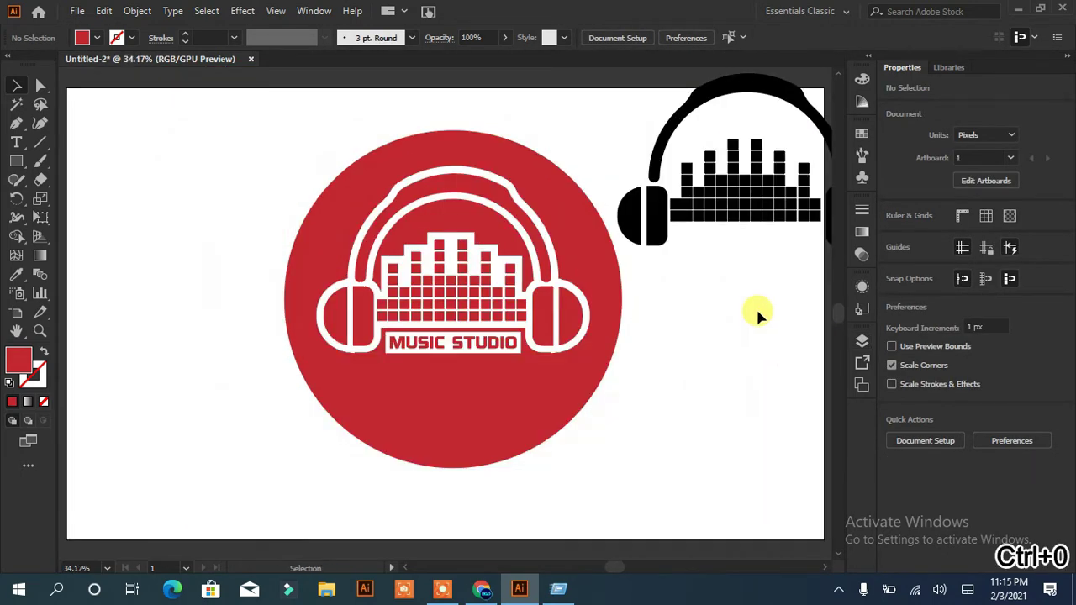
pyautogui.click(757, 204)
pyautogui.rightClick(760, 206)
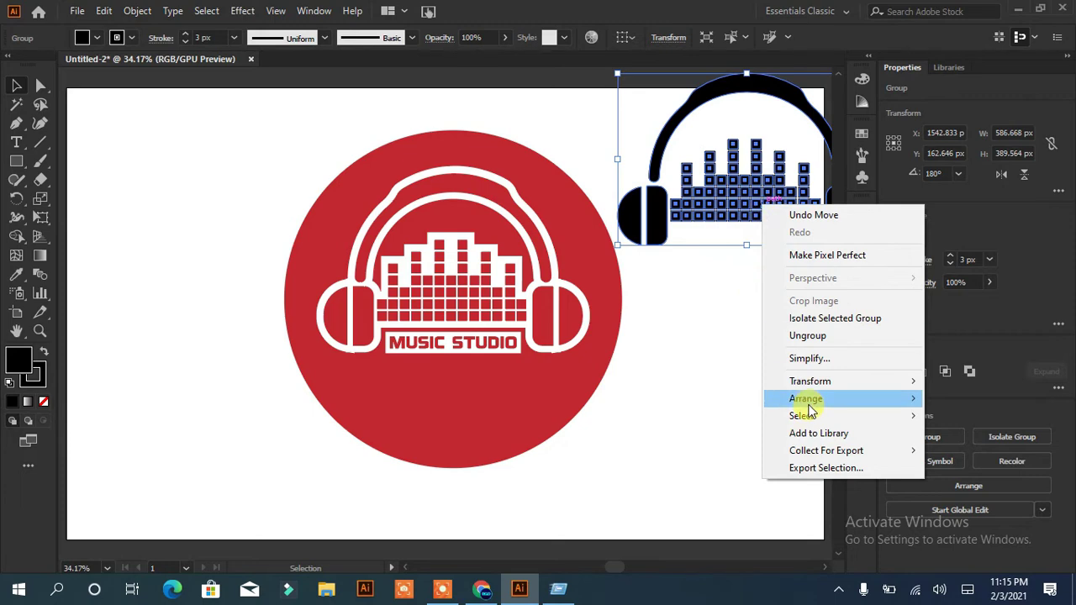
pyautogui.click(807, 336)
pyautogui.click(737, 259)
pyautogui.click(723, 311)
pyautogui.hotkey('ctrl', 'z')
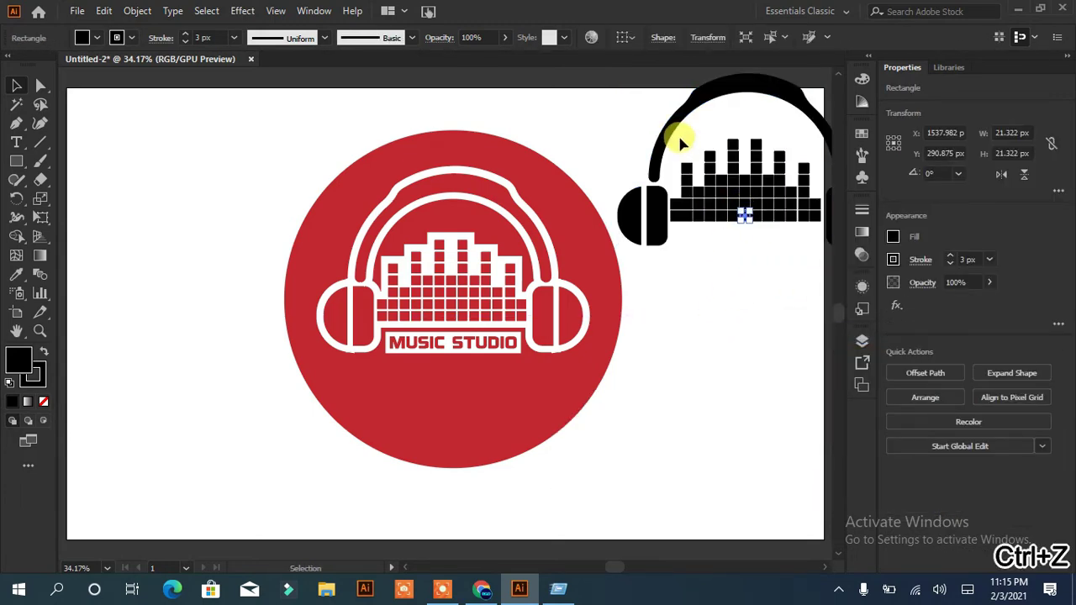
# Move the equalizer squares onto the red circle's bottom edge and select them with the circle.
pyautogui.moveTo(678, 133); pyautogui.dragTo(812, 277)
pyautogui.moveTo(763, 221)
pyautogui.mouseDown()
pyautogui.moveTo(540, 456)
pyautogui.moveTo(462, 463)
pyautogui.mouseUp()
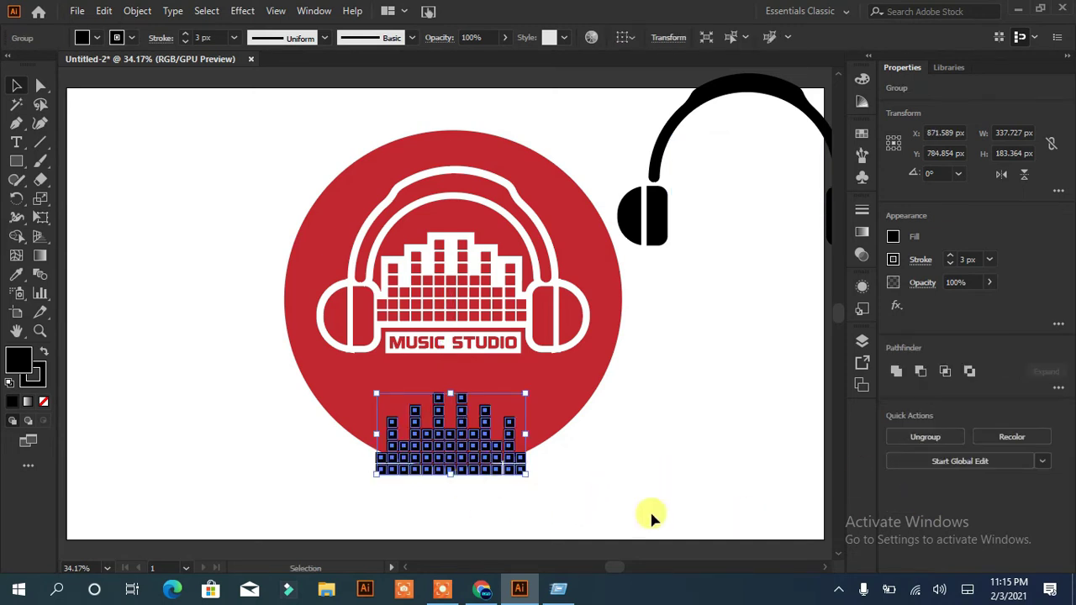
pyautogui.click(649, 509)
pyautogui.click(521, 464)
pyautogui.keyDown('shift'); pyautogui.click(564, 416); pyautogui.keyUp('shift')
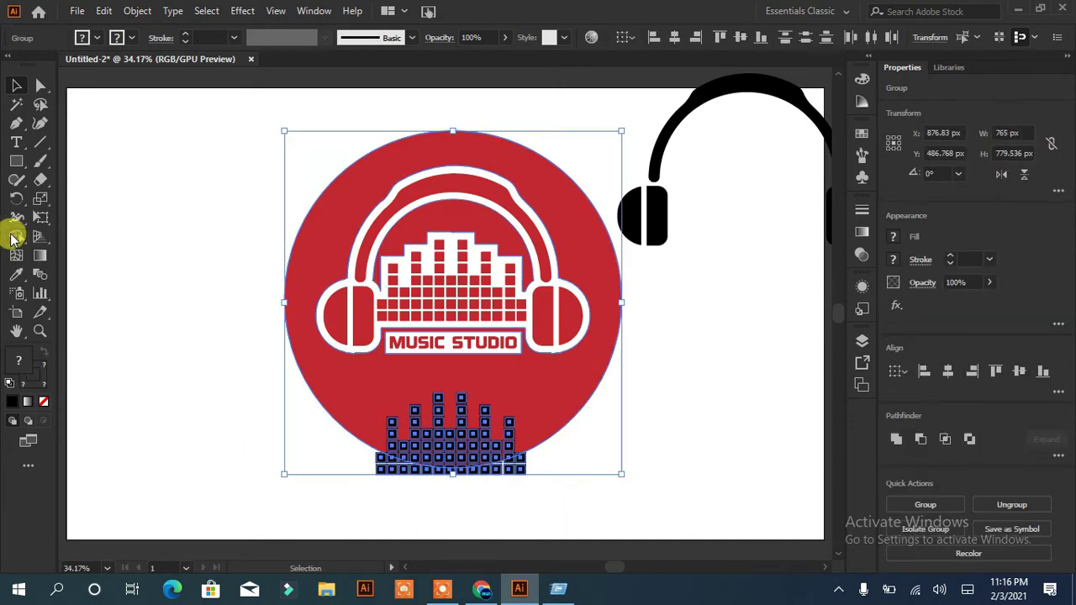
# Undo a first Shape Builder cut, then select the equalizer squares and red circle together.
pyautogui.click(16, 236)
pyautogui.click(922, 440)
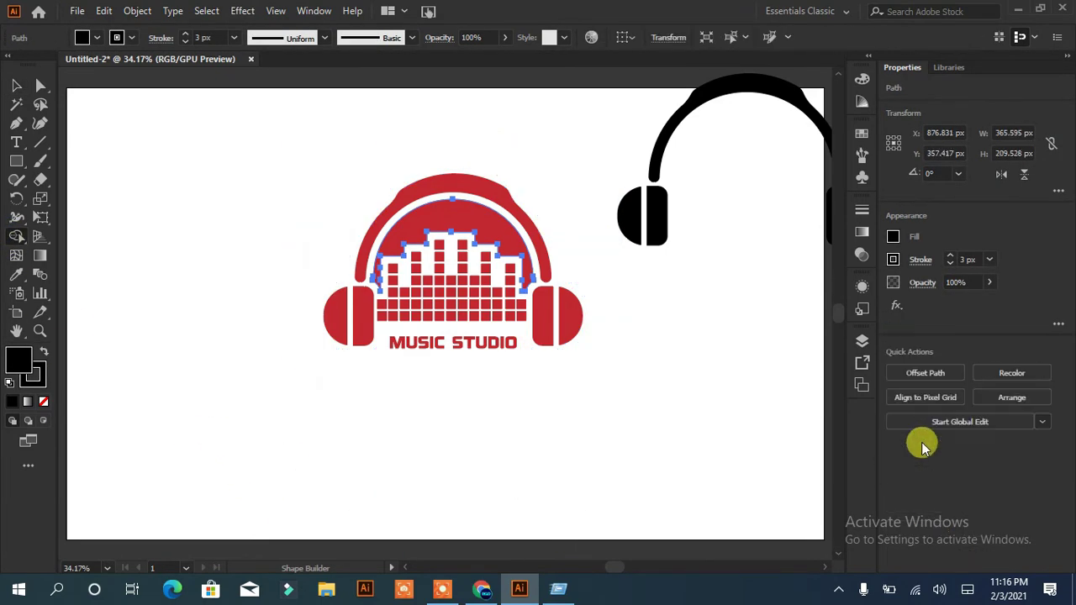
pyautogui.hotkey('ctrl', 'z')
pyautogui.press('v')
pyautogui.click(210, 294)
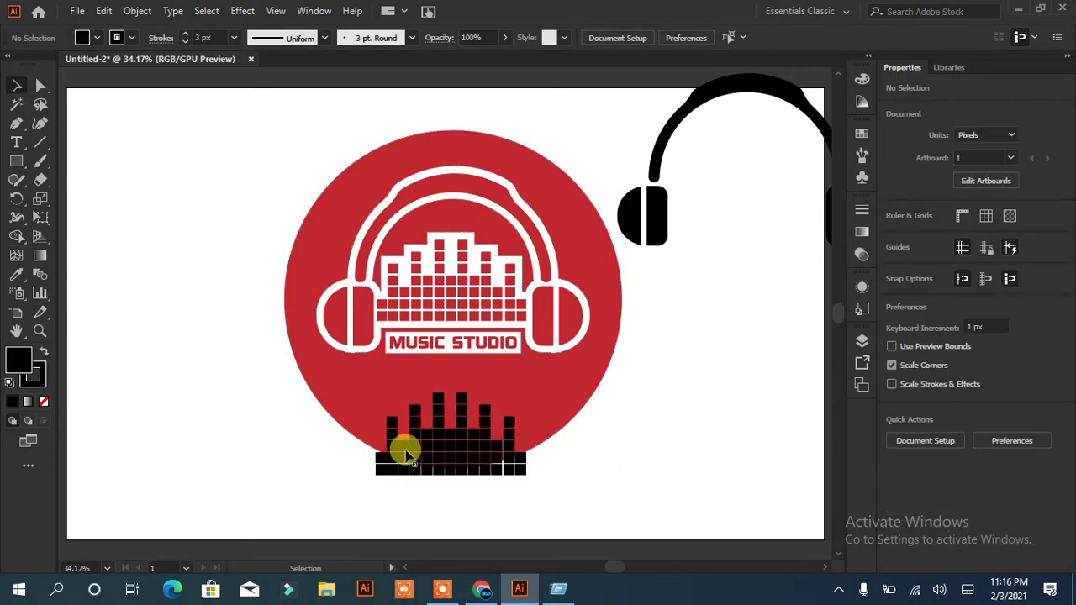
pyautogui.click(403, 446)
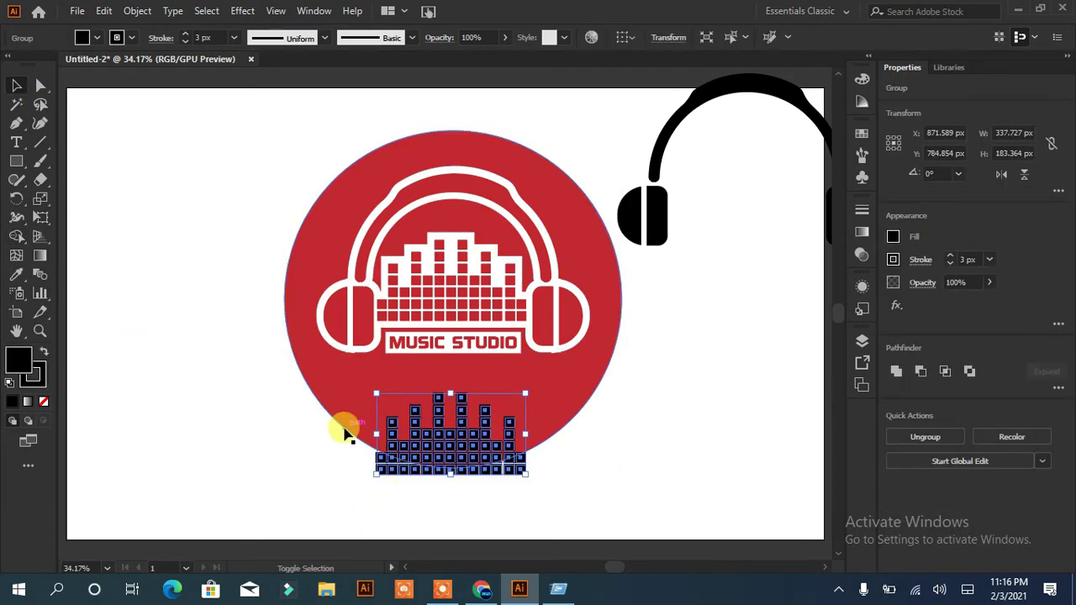
pyautogui.keyDown('shift'); pyautogui.click(347, 431); pyautogui.keyUp('shift')
# Try merging equalizer squares into the red circle with Shape Builder, undoing each failed attempt.
pyautogui.click(16, 236)
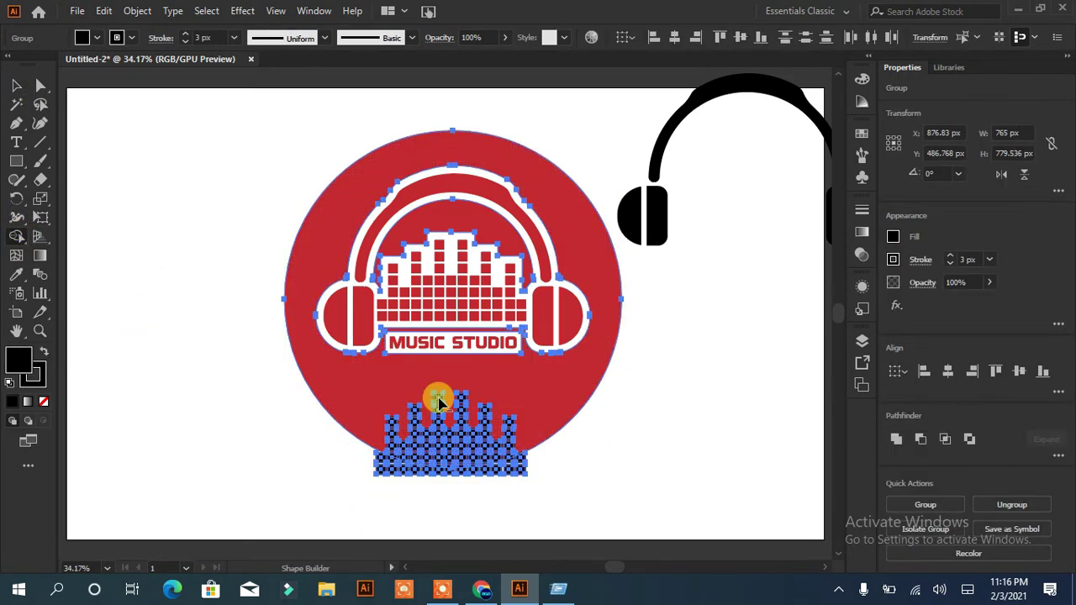
pyautogui.click(439, 421)
pyautogui.hotkey('ctrl', 'z')
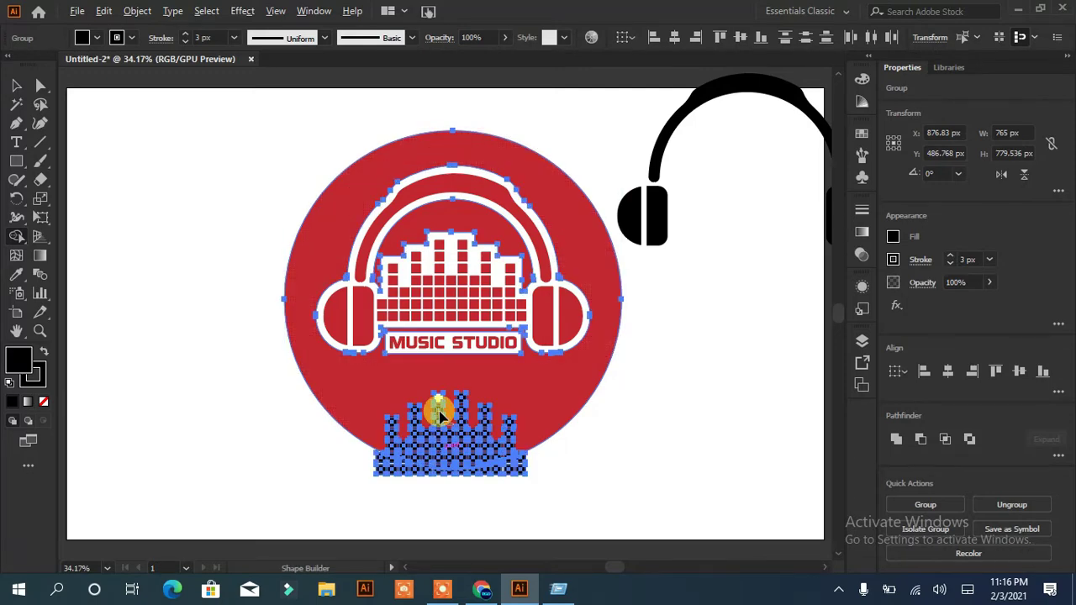
pyautogui.click(438, 425)
pyautogui.hotkey('ctrl', 'z')
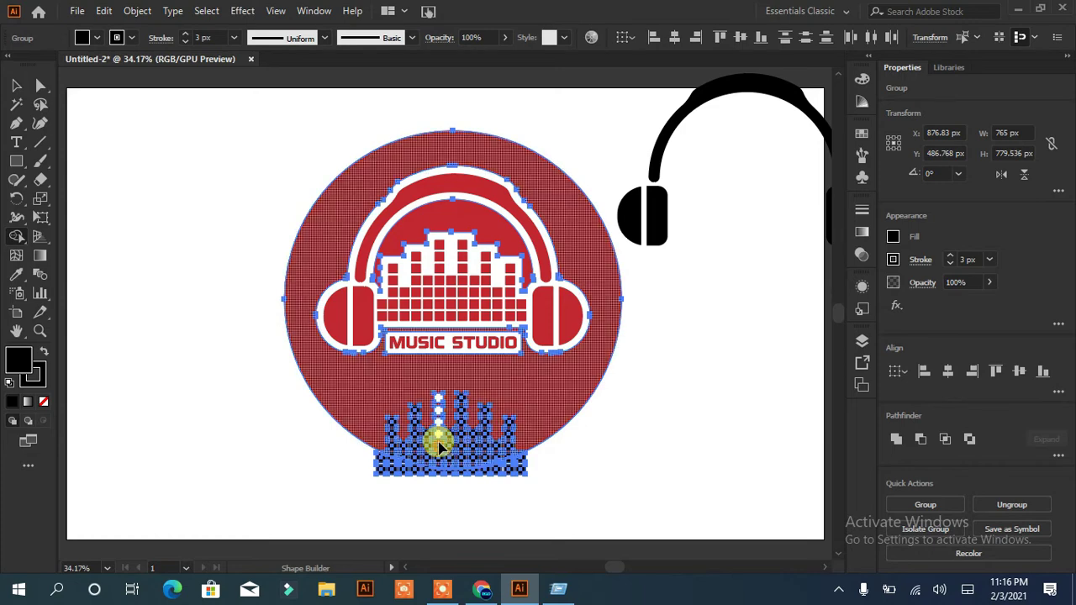
pyautogui.click(438, 447)
pyautogui.hotkey('ctrl', 'z')
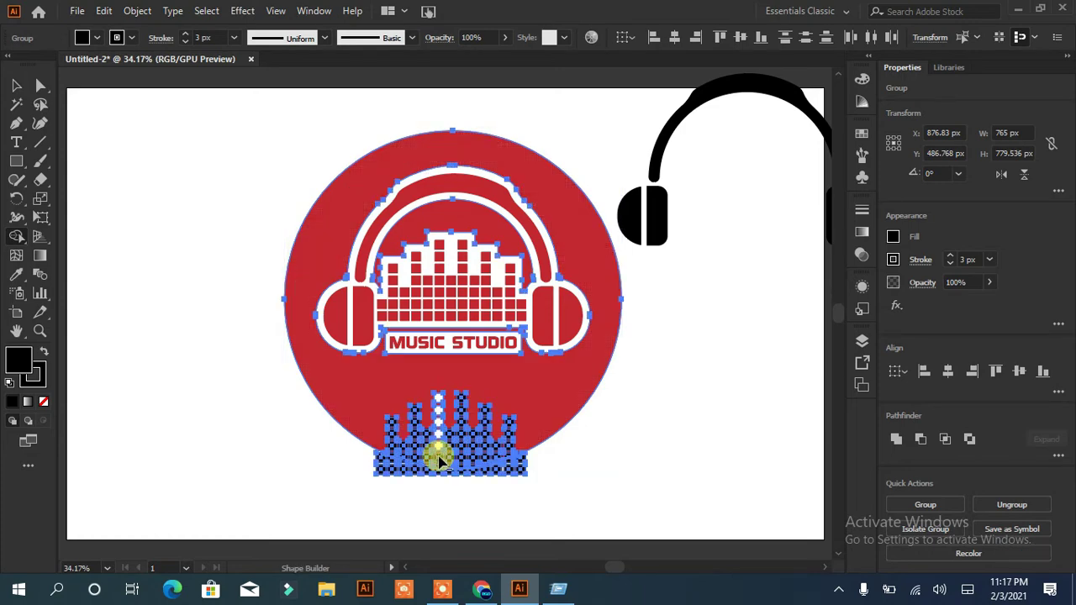
pyautogui.click(439, 459)
pyautogui.hotkey('ctrl', 'z')
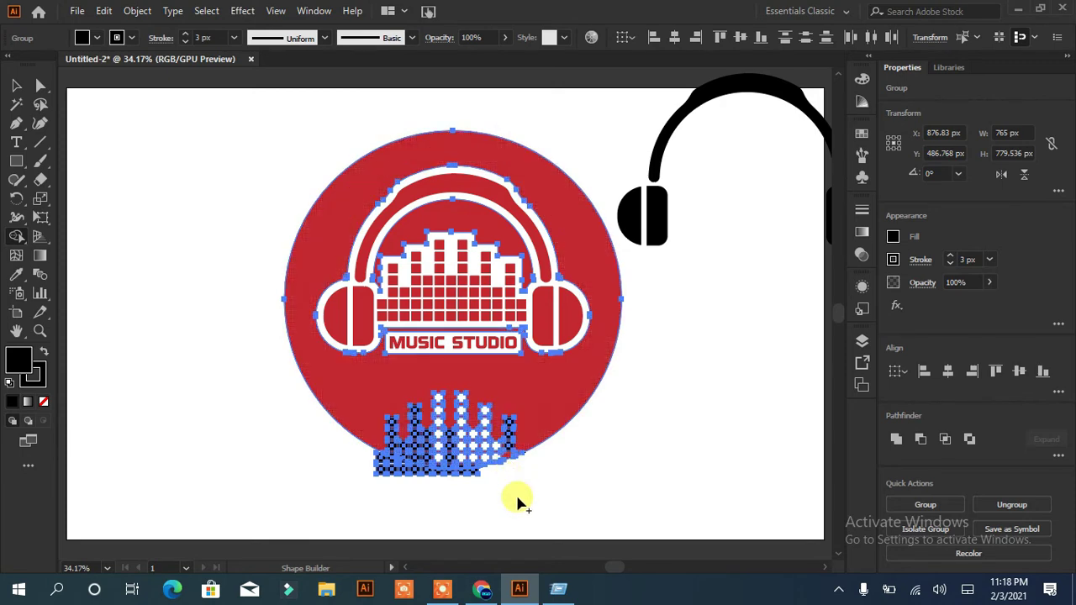
# Drag Shape Builder down a column of squares, undo it, and zoom into the badge bottom.
pyautogui.moveTo(508, 459)
pyautogui.mouseDown()
pyautogui.moveTo(515, 492)
pyautogui.moveTo(552, 528)
pyautogui.mouseUp()
pyautogui.hotkey('ctrl', 'z')
pyautogui.hotkey('ctrl', '=')
pyautogui.hotkey('ctrl', '=')
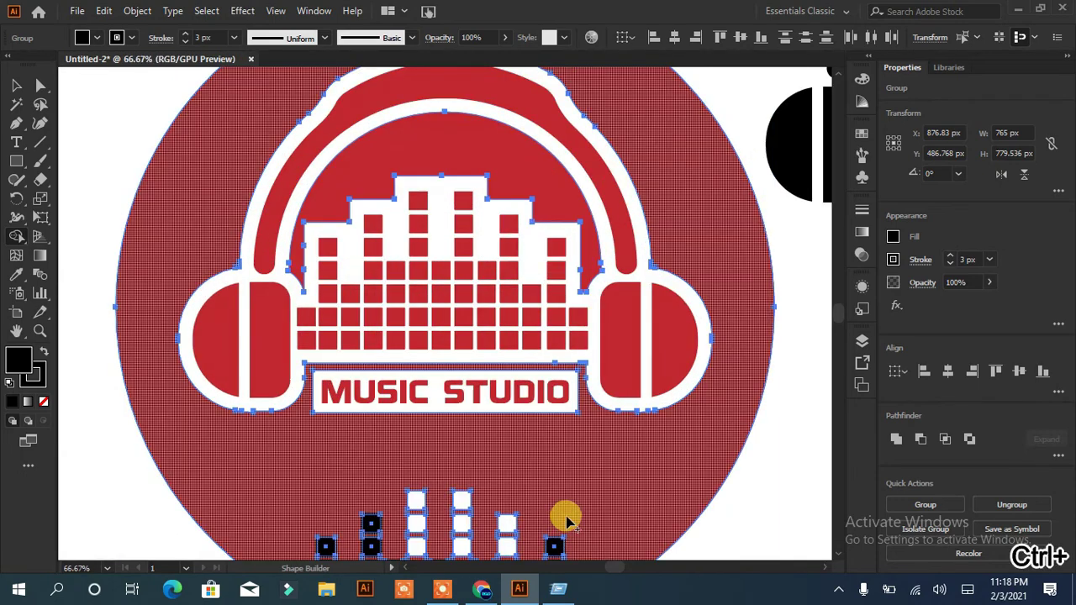
# Turn the rightmost, leftmost and last black equalizer columns into white cells with Shape Builder.
pyautogui.scroll(-3, 564, 516)
pyautogui.moveTo(568, 332)
pyautogui.mouseDown()
pyautogui.moveTo(588, 389)
pyautogui.moveTo(357, 420)
pyautogui.moveTo(324, 385)
pyautogui.mouseUp()
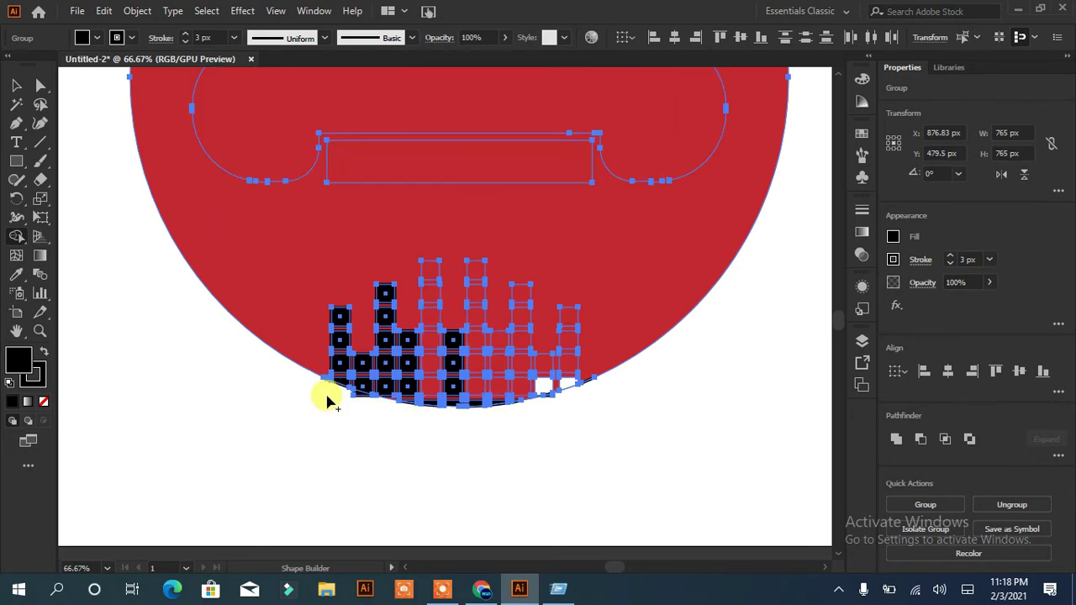
pyautogui.press('v')
pyautogui.hotkey('ctrl', 'z')
pyautogui.moveTo(336, 365)
pyautogui.mouseDown()
pyautogui.moveTo(338, 320)
pyautogui.moveTo(363, 385)
pyautogui.moveTo(385, 290)
pyautogui.mouseUp()
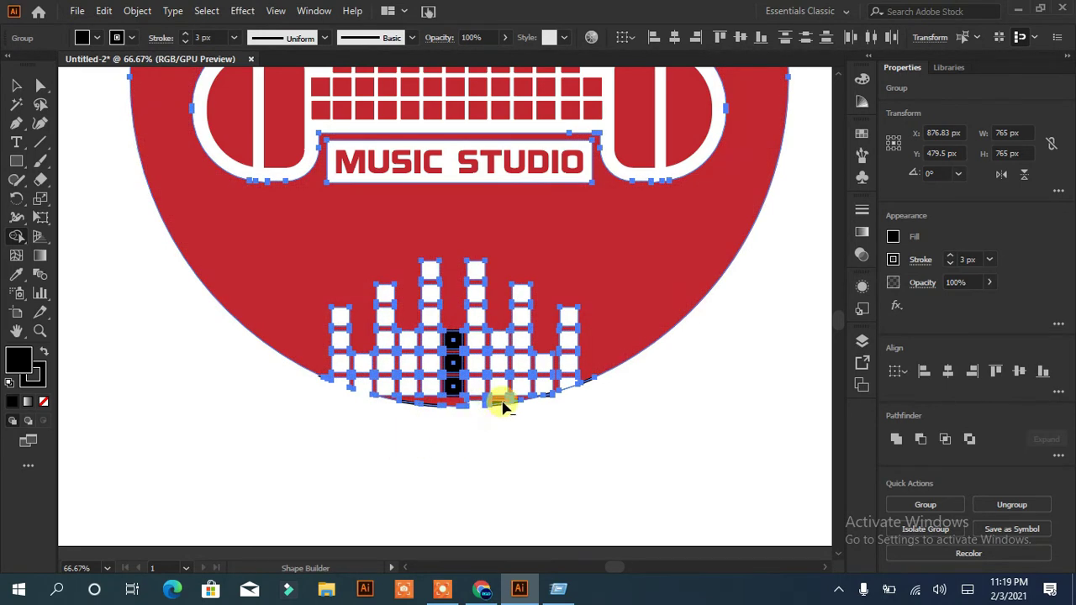
pyautogui.moveTo(452, 387); pyautogui.dragTo(453, 337)
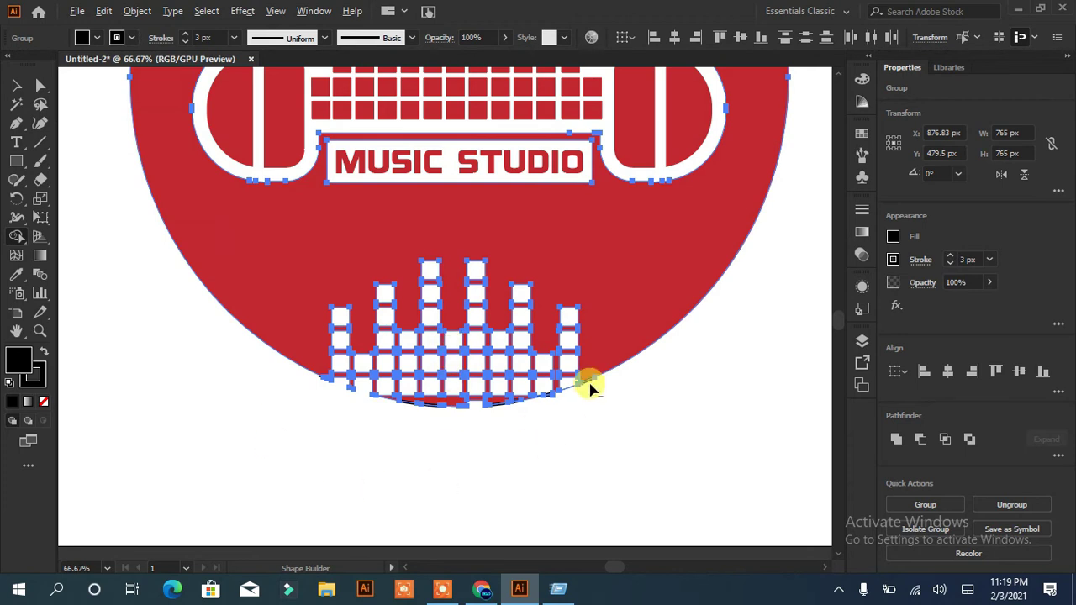
# Select the curved leftover pieces at the badge's bottom edge, then clear the selection.
pyautogui.press('v')
pyautogui.click(382, 461)
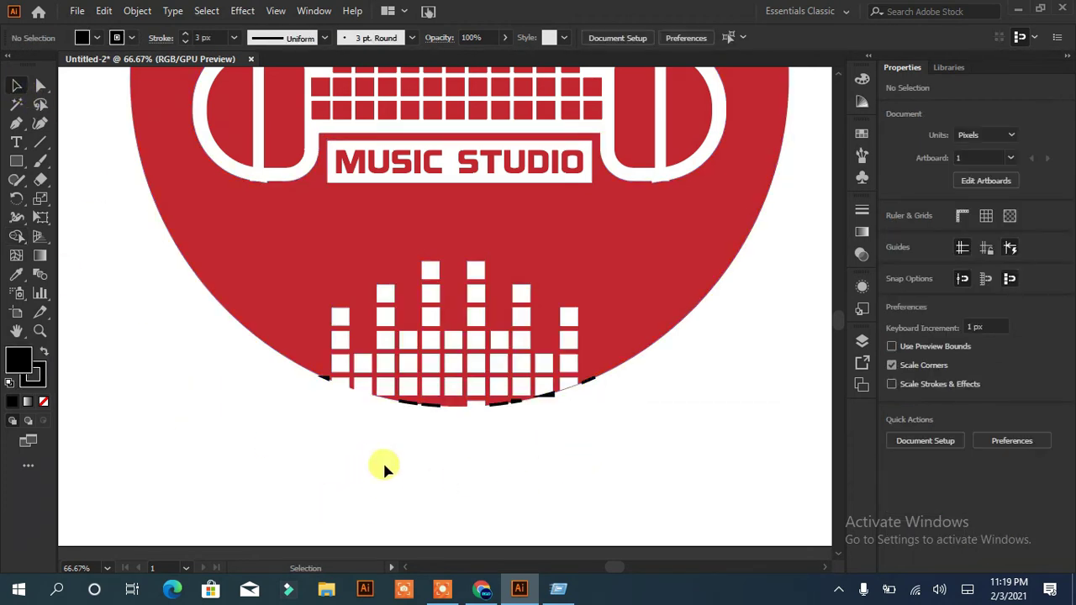
pyautogui.click(427, 403)
pyautogui.click(423, 447)
pyautogui.hotkey('ctrl', '0')
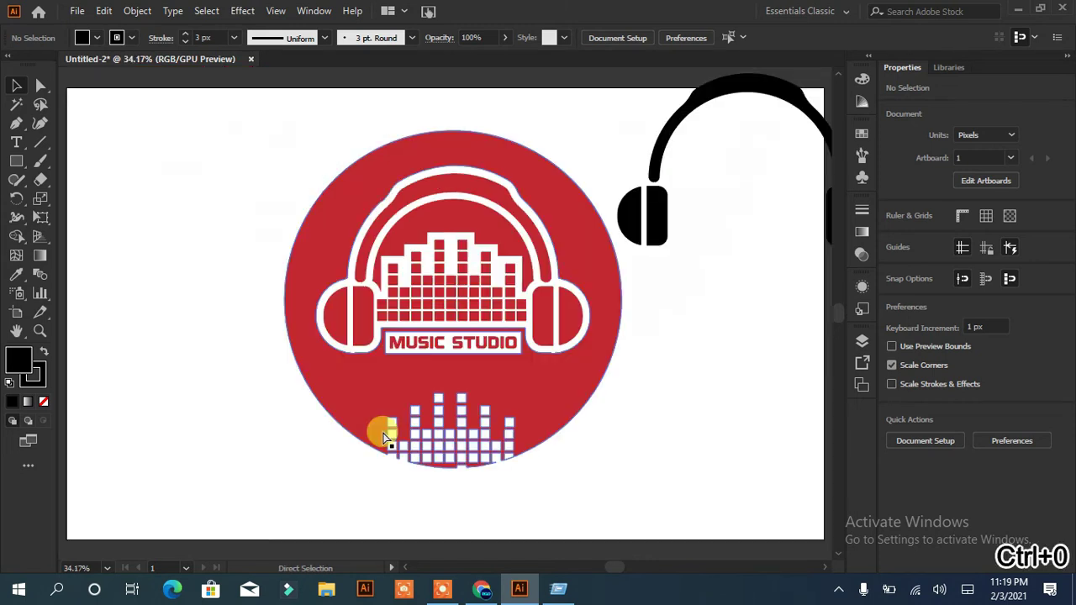
pyautogui.click(664, 135)
pyautogui.moveTo(16, 160); pyautogui.dragTo(52, 204)
pyautogui.press('s')
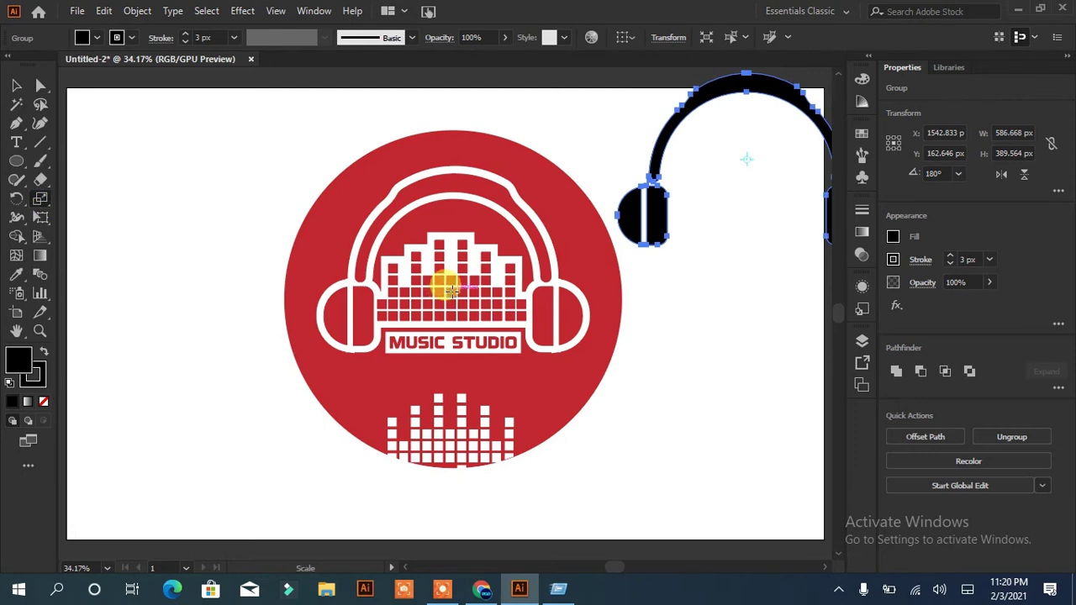
pyautogui.press('Return')
pyautogui.click(620, 417)
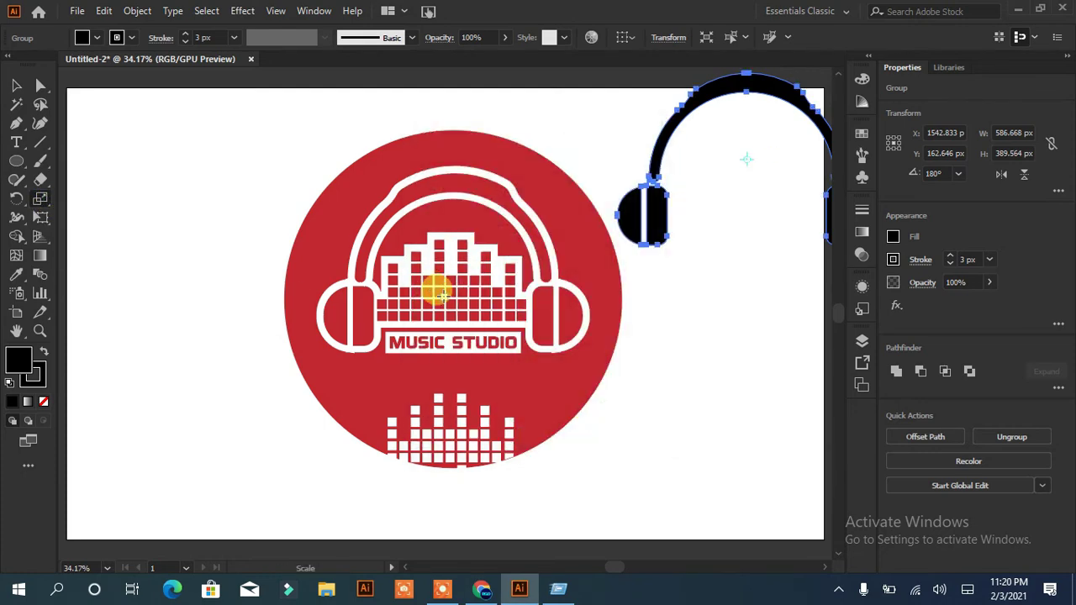
pyautogui.click(16, 160)
# Draw a large no-fill circle over the red badge and nudge it into place.
pyautogui.moveTo(451, 315); pyautogui.dragTo(629, 473)
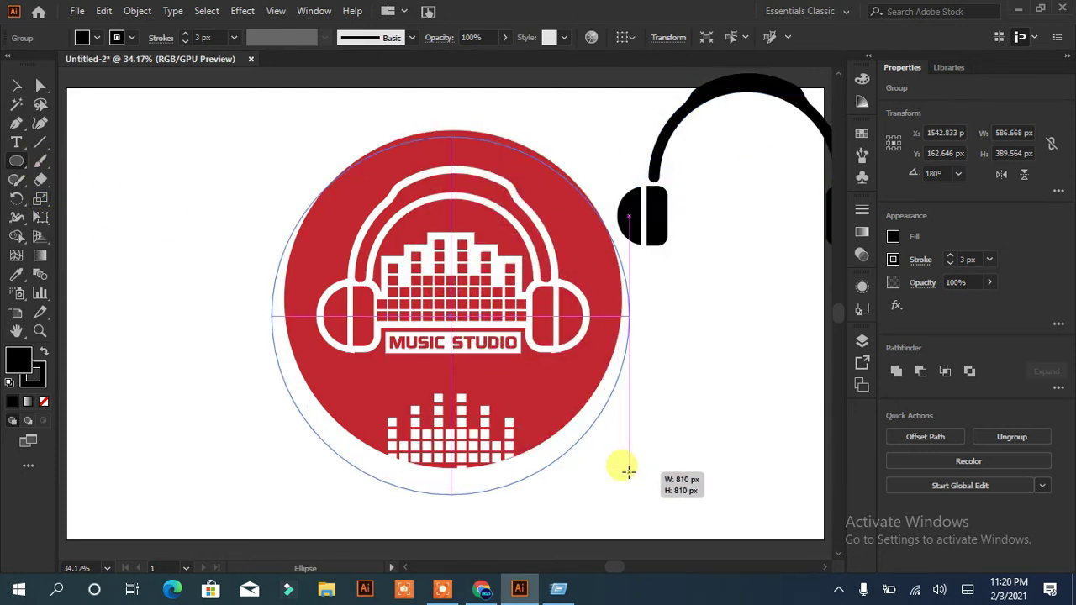
pyautogui.moveTo(450, 316); pyautogui.dragTo(451, 304)
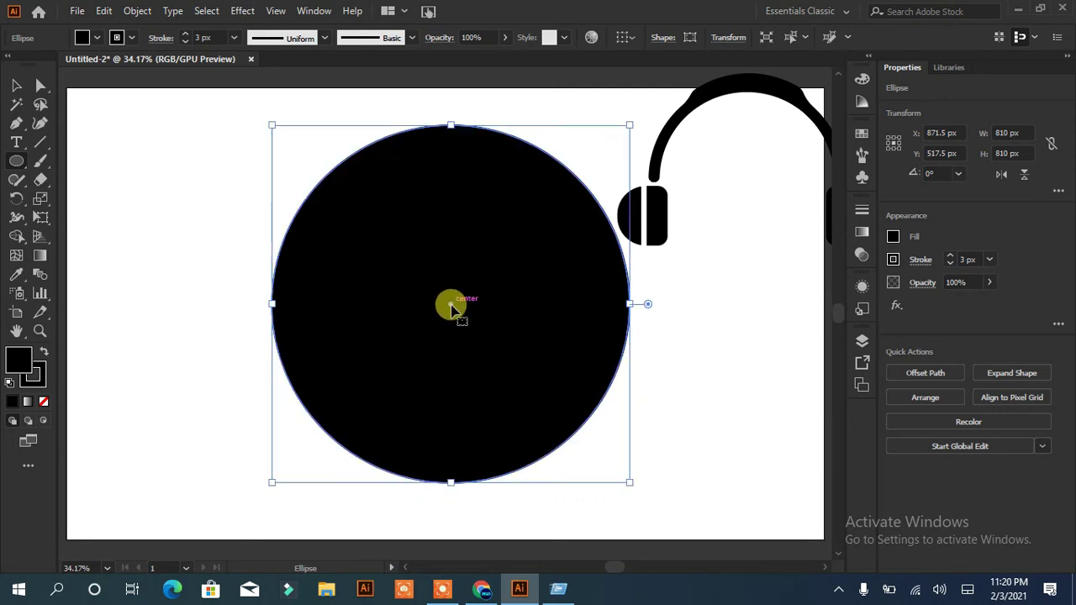
pyautogui.click(43, 401)
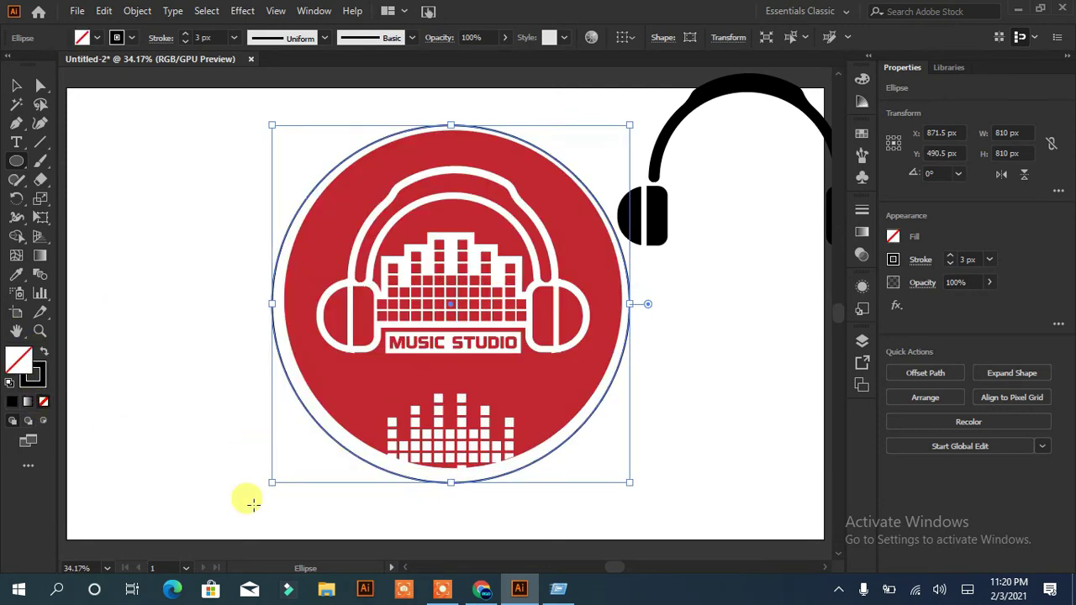
pyautogui.press('Right')
pyautogui.press('Right')
pyautogui.press('Right')
pyautogui.press('Up')
pyautogui.press('Up')
pyautogui.press('Up')
pyautogui.press('Up')
pyautogui.press('Up')
pyautogui.press('Up')
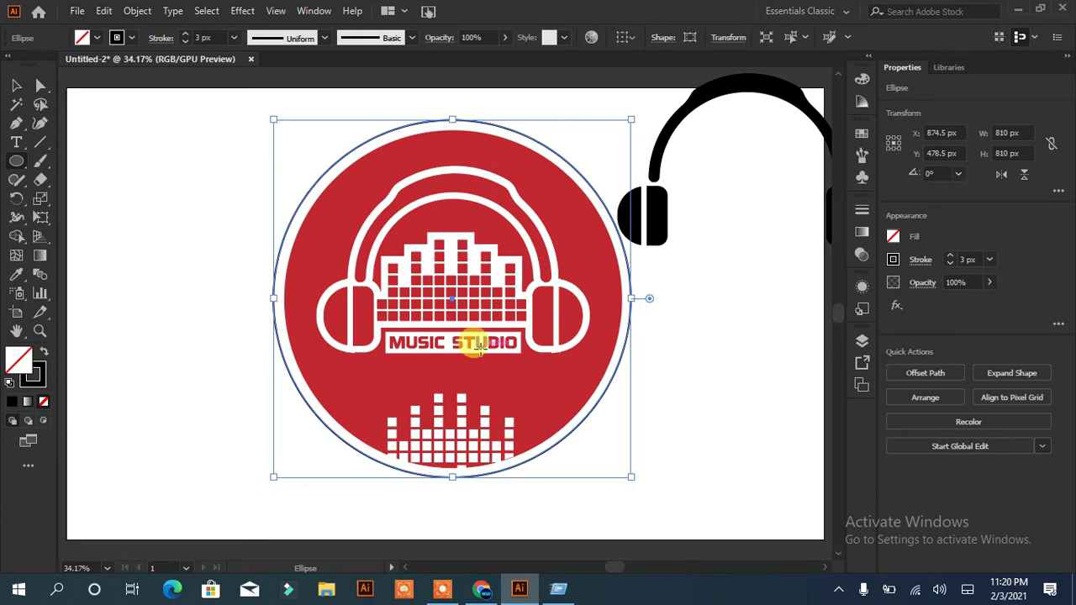
# Enlarge the outer circle evenly so it extends beyond the badge.
pyautogui.click(14, 86)
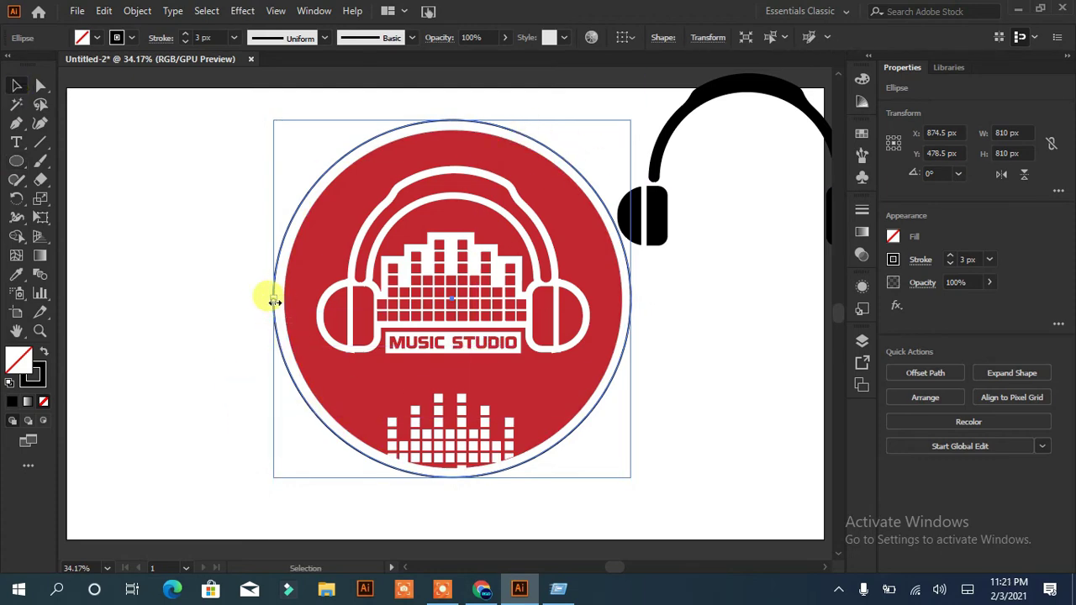
pyautogui.moveTo(274, 301); pyautogui.dragTo(205, 305)
pyautogui.hotkey('ctrl', 'z')
pyautogui.moveTo(684, 474); pyautogui.dragTo(702, 495)
pyautogui.moveTo(720, 180); pyautogui.dragTo(773, 163)
# Group the badge with its equalizer bars and centre the outer circle on it.
pyautogui.click(647, 351)
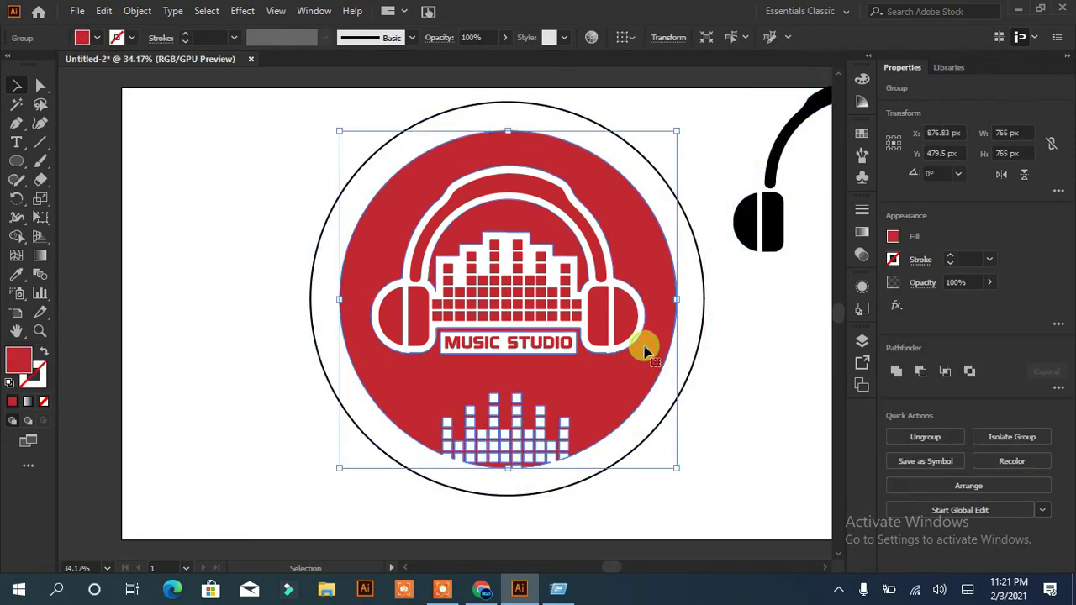
pyautogui.keyDown('shift'); pyautogui.click(418, 304); pyautogui.keyUp('shift')
pyautogui.click(924, 504)
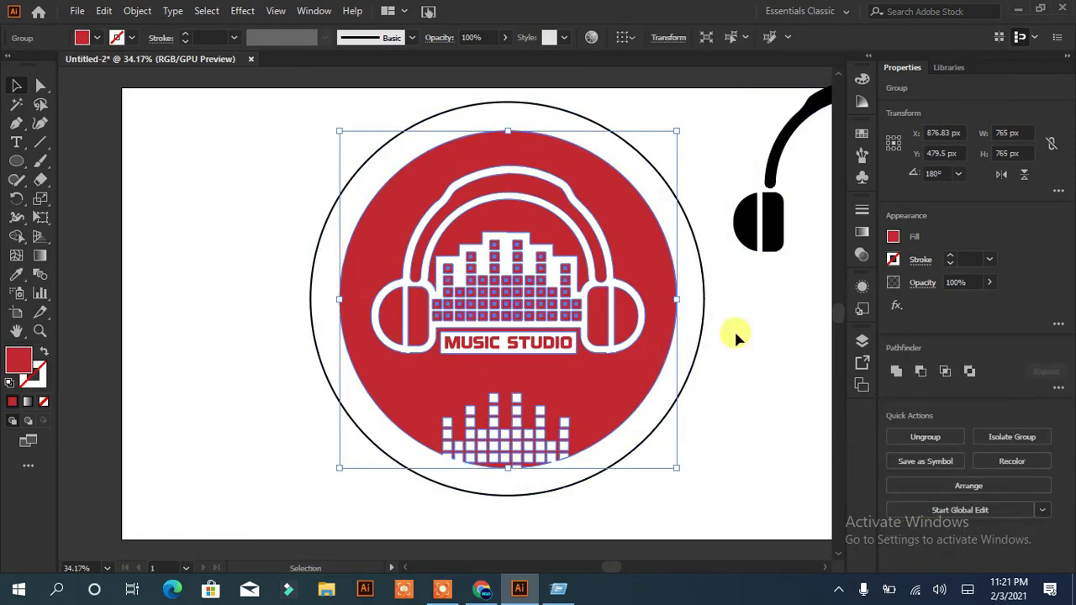
pyautogui.keyDown('shift'); pyautogui.click(704, 320); pyautogui.keyUp('shift')
pyautogui.click(934, 367)
pyautogui.click(1013, 367)
pyautogui.click(737, 409)
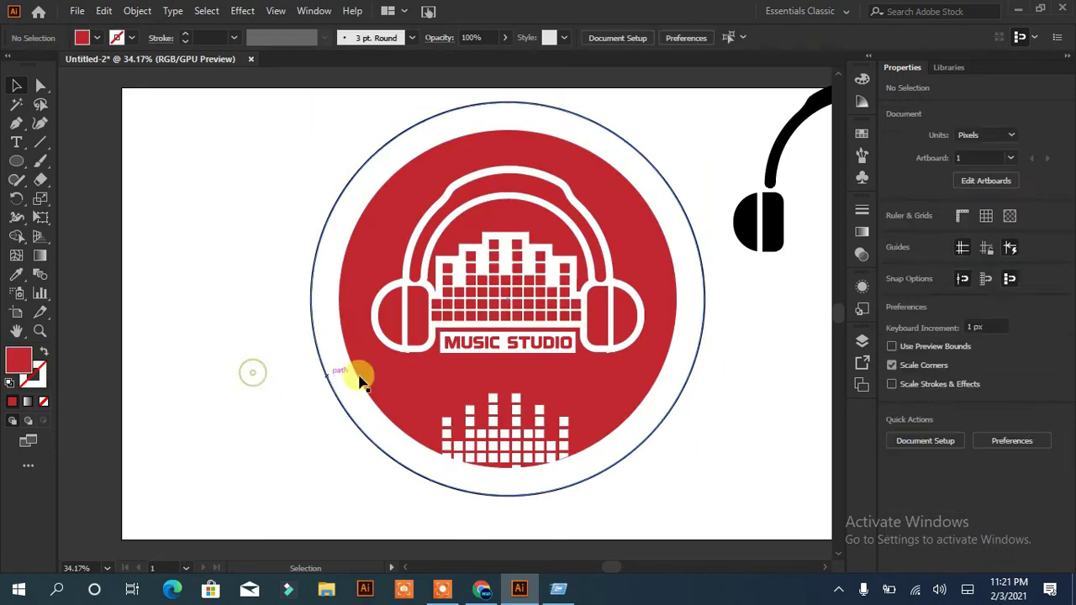
# Give the ring a 22 px stroke and shrink it closer to the badge.
pyautogui.click(360, 380)
pyautogui.click(186, 36)
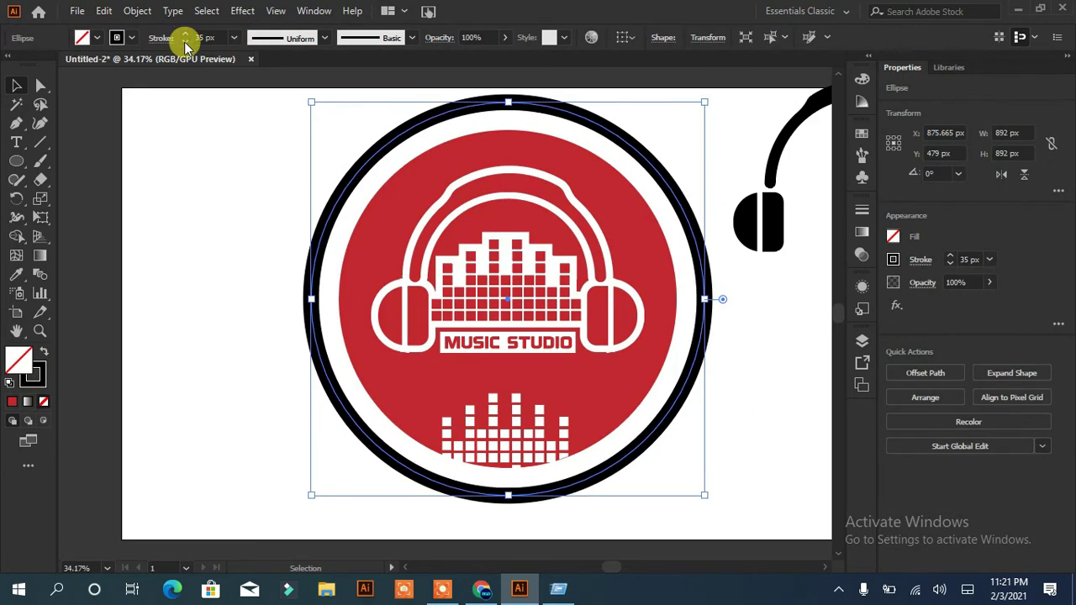
pyautogui.click(185, 39)
pyautogui.moveTo(704, 495); pyautogui.dragTo(690, 481)
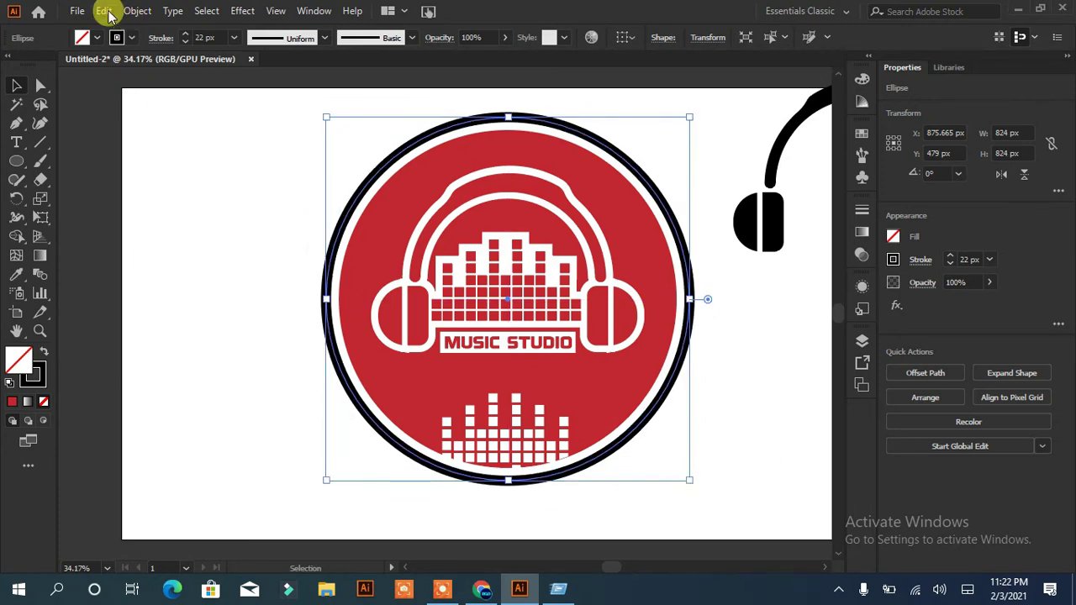
# Expand the ring's outline into a shape and colour it with the badge's red.
pyautogui.click(137, 11)
pyautogui.click(206, 186)
pyautogui.click(506, 385)
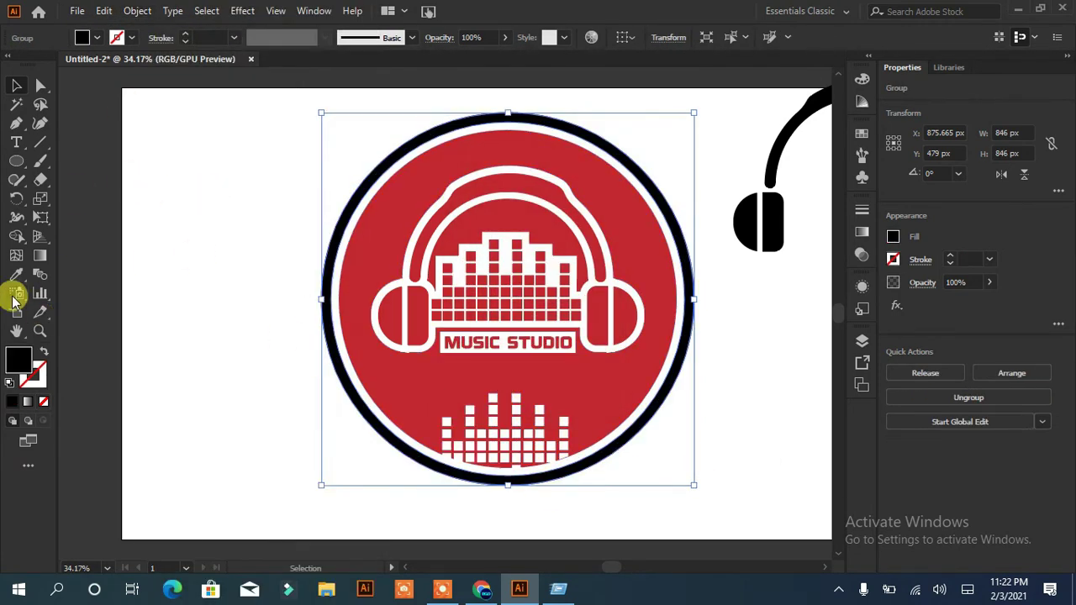
pyautogui.click(16, 275)
pyautogui.click(355, 241)
pyautogui.click(174, 168)
pyautogui.click(374, 225)
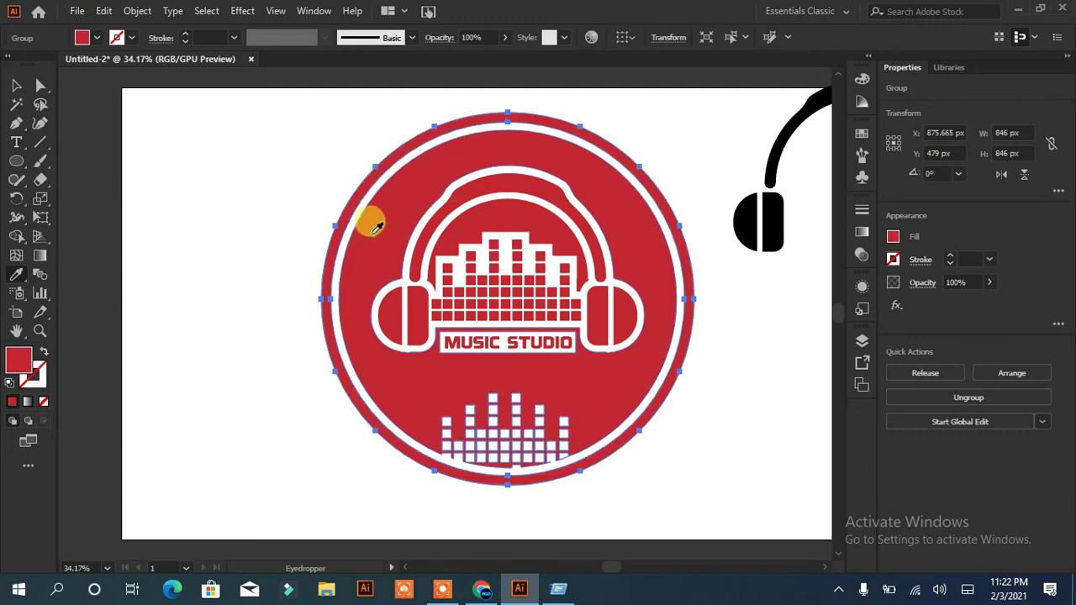
# Deselect the finished badge and select the black headphone piece.
pyautogui.press('v')
pyautogui.click(193, 168)
pyautogui.click(782, 218)
# Shrink the red badge logo and shift it slightly right and down.
pyautogui.hotkey('ctrl', '0')
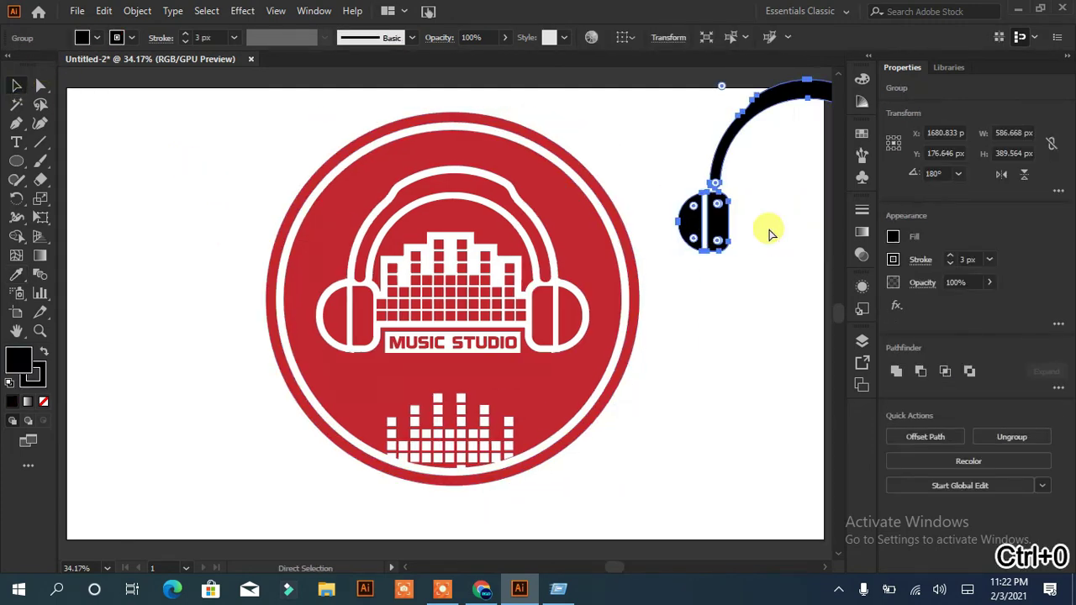
pyautogui.click(504, 468)
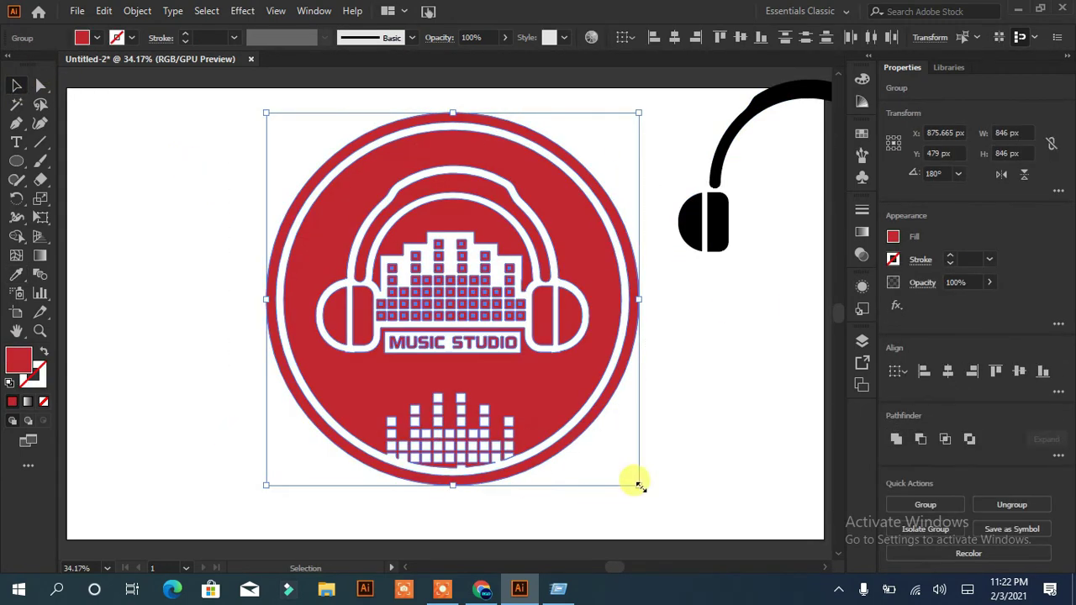
pyautogui.moveTo(636, 485); pyautogui.dragTo(480, 356)
pyautogui.click(638, 431)
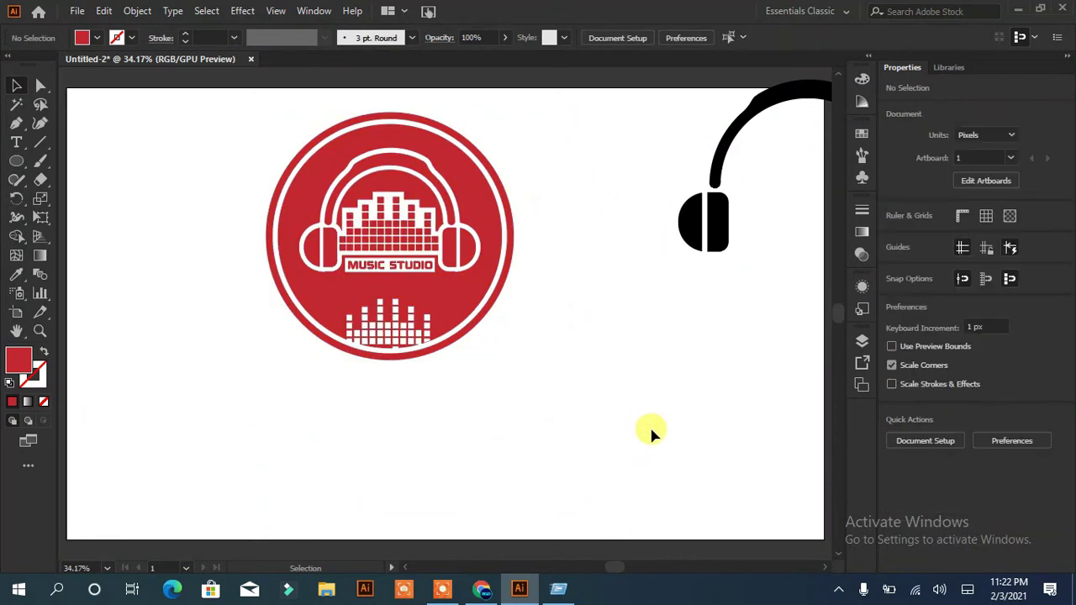
pyautogui.click(304, 324)
pyautogui.moveTo(367, 330); pyautogui.dragTo(347, 308)
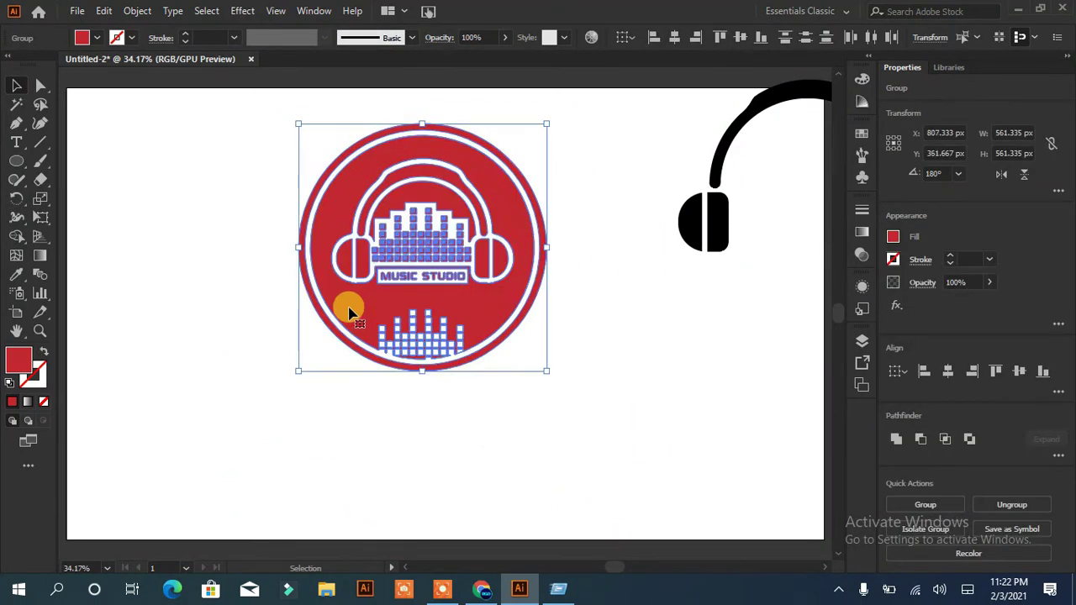
pyautogui.click(450, 431)
# Add the text MUSIC STUDIO and move it under the badge.
pyautogui.click(16, 143)
pyautogui.click(227, 387)
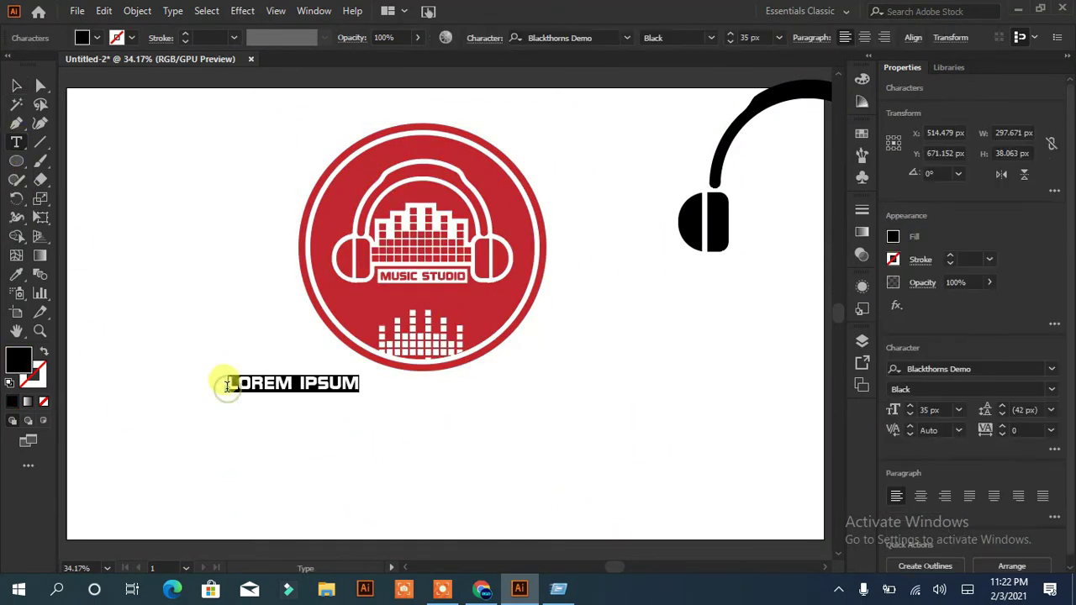
pyautogui.write('MUSIC STUDIO')
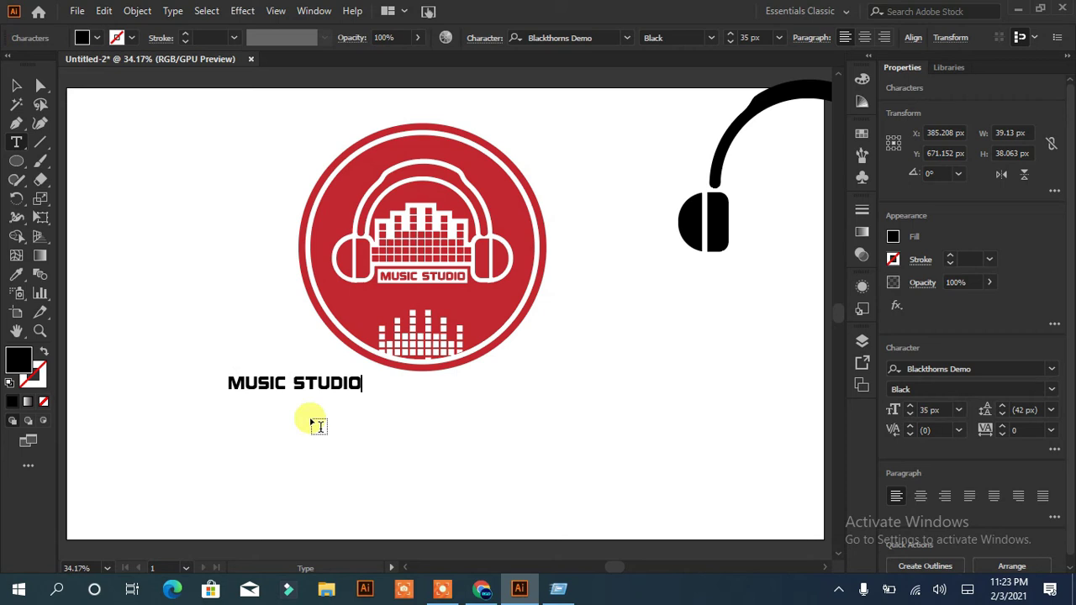
pyautogui.click(15, 85)
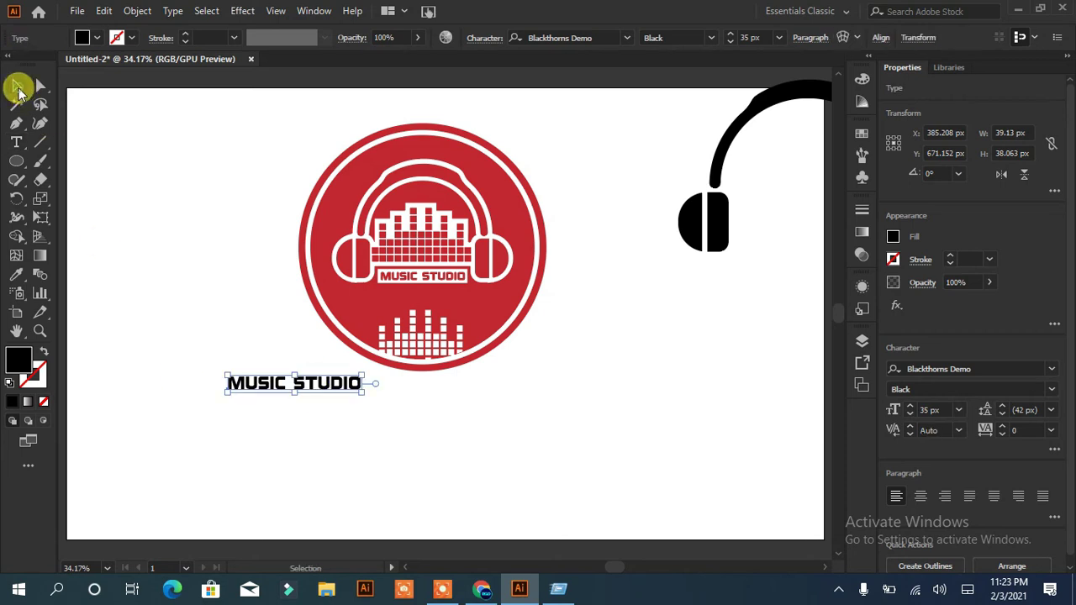
pyautogui.moveTo(337, 387); pyautogui.dragTo(461, 397)
# Enlarge MUSIC STUDIO to 97 px and centre it beneath the badge.
pyautogui.click(909, 405)
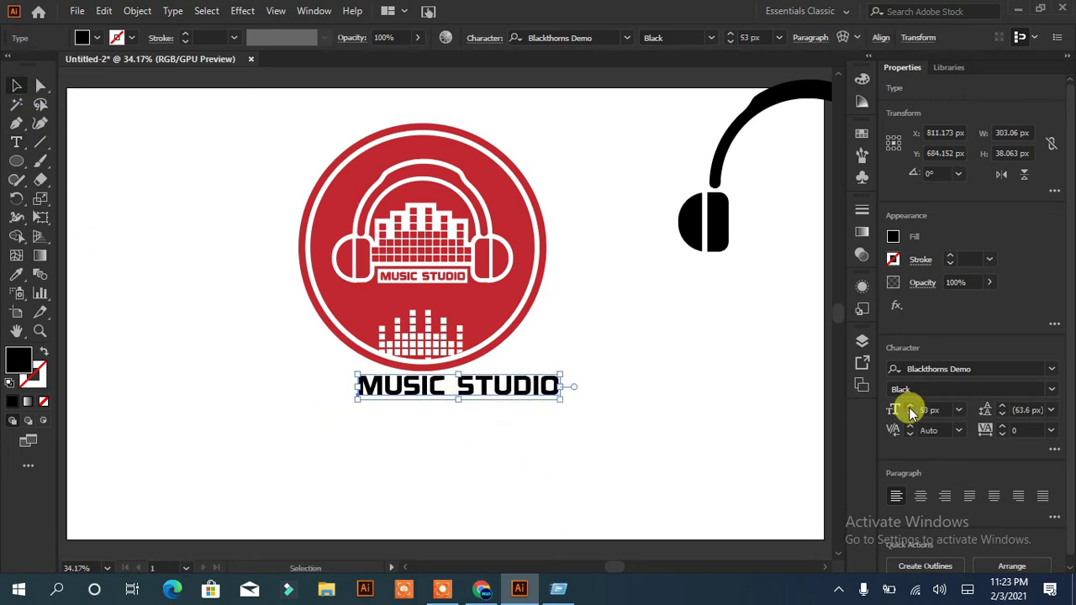
pyautogui.moveTo(617, 395)
pyautogui.mouseDown()
pyautogui.moveTo(497, 416)
pyautogui.moveTo(507, 415)
pyautogui.mouseUp()
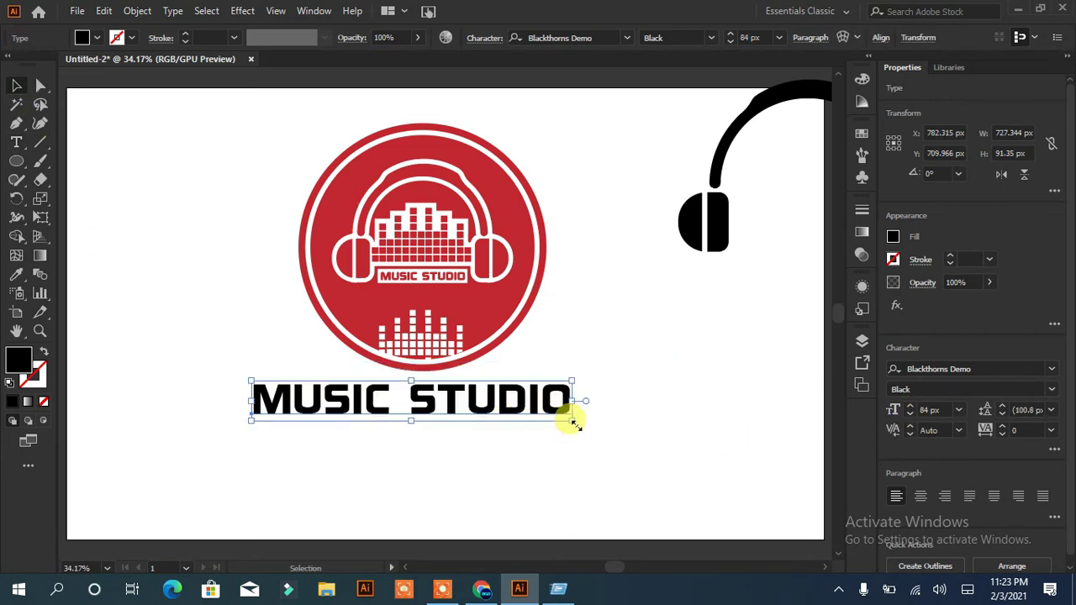
pyautogui.moveTo(572, 423); pyautogui.dragTo(684, 429)
pyautogui.moveTo(576, 426); pyautogui.dragTo(495, 406)
pyautogui.click(764, 460)
pyautogui.click(546, 399)
pyautogui.click(909, 415)
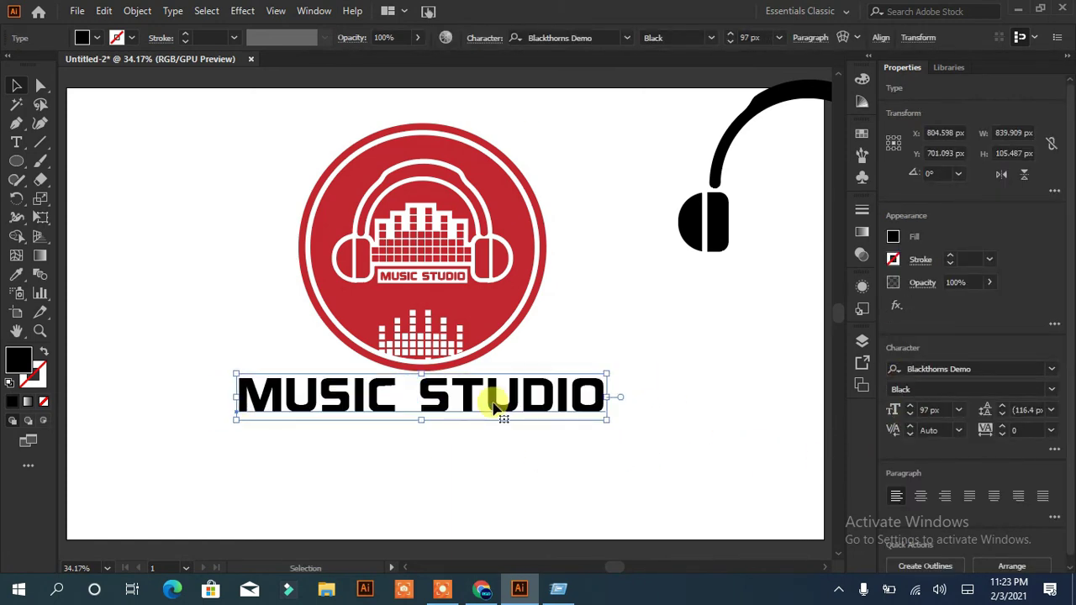
pyautogui.moveTo(588, 168); pyautogui.dragTo(521, 395)
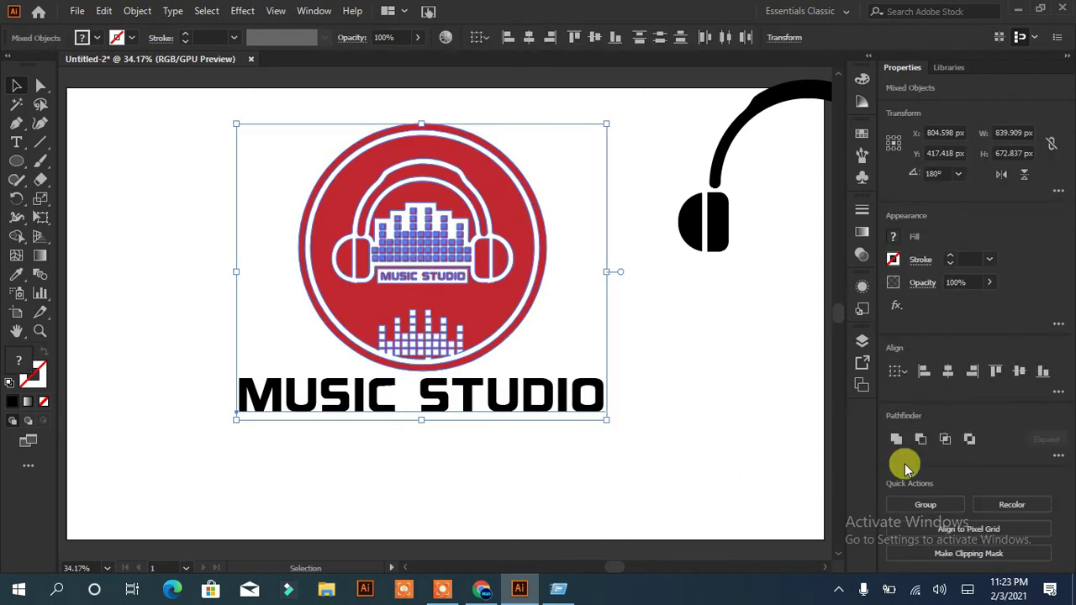
# Colour the MUSIC STUDIO text with the badge's red using the Eyedropper.
pyautogui.click(682, 470)
pyautogui.click(473, 403)
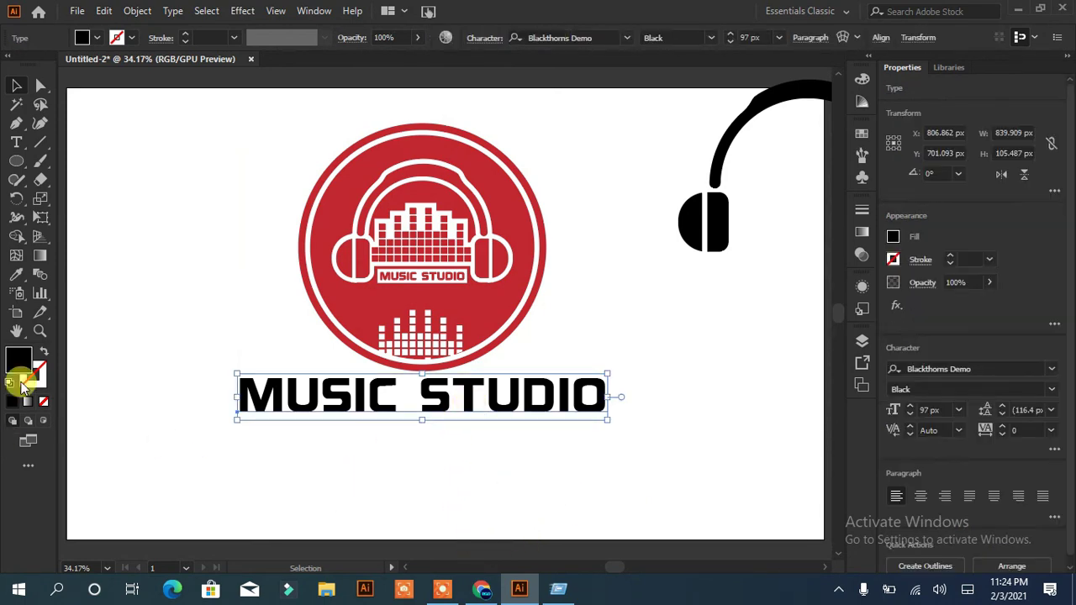
pyautogui.click(16, 274)
pyautogui.click(336, 198)
pyautogui.press('v')
# Delete the loose black headphone piece from the artwork.
pyautogui.click(137, 246)
pyautogui.moveTo(713, 221); pyautogui.dragTo(606, 270)
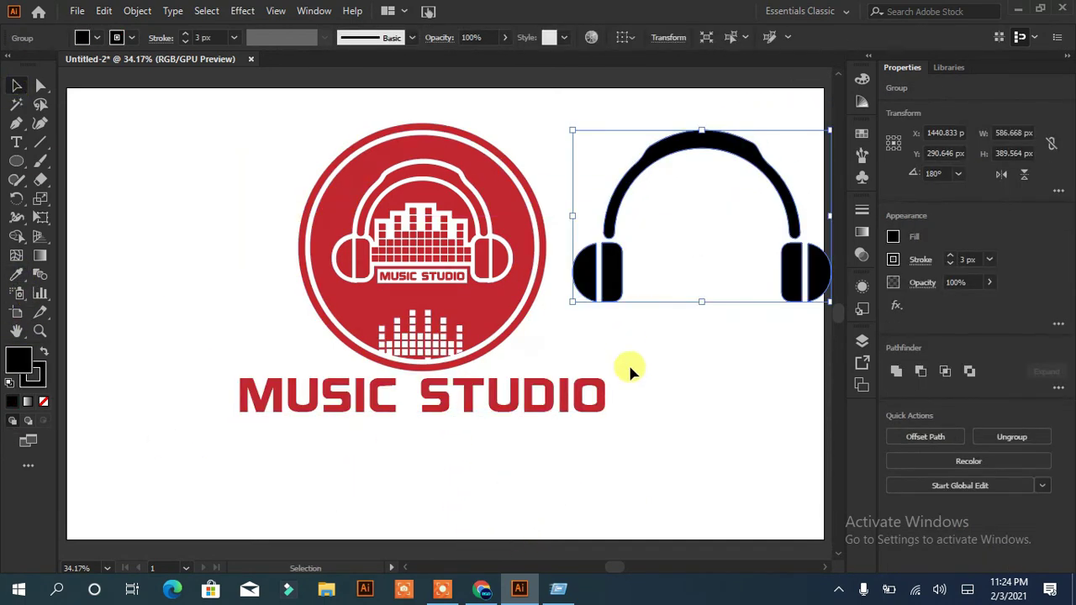
pyautogui.doubleClick(430, 242)
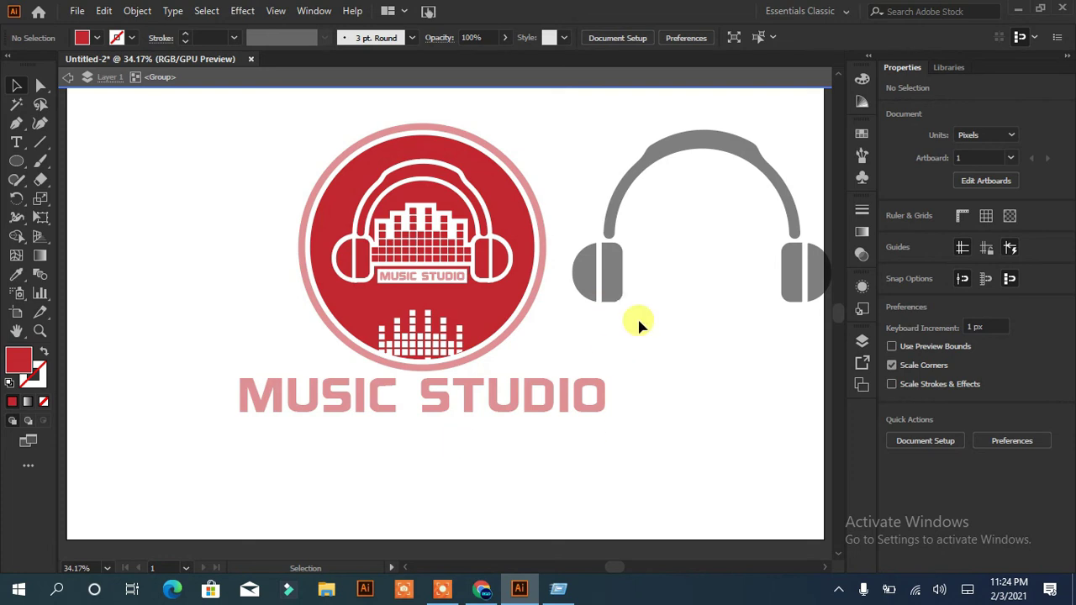
pyautogui.click(68, 77)
pyautogui.click(618, 271)
pyautogui.press('Delete')
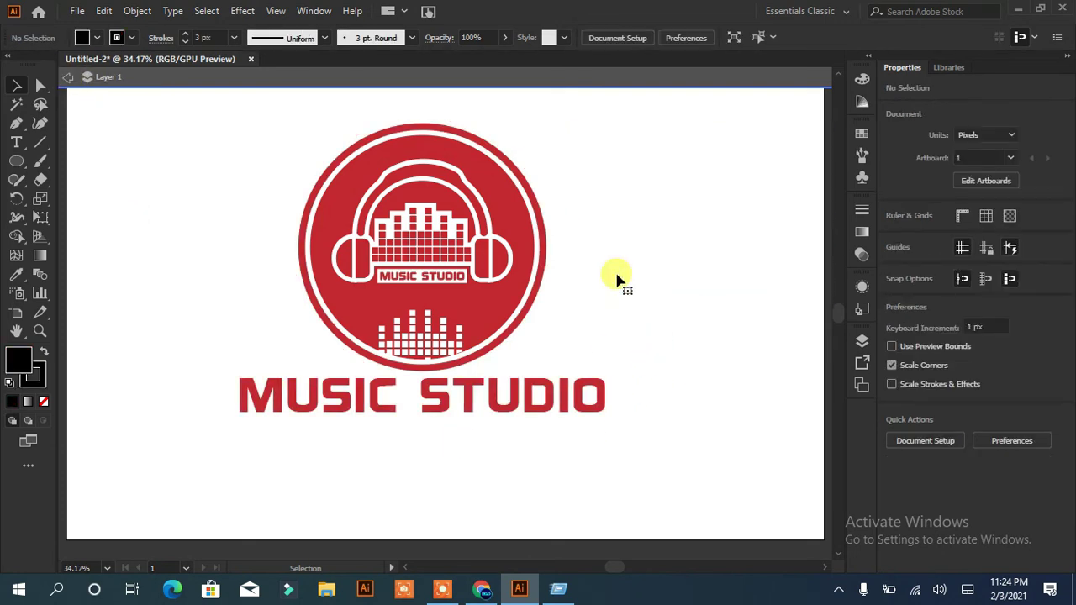
pyautogui.click(69, 76)
# Group the badge and MUSIC STUDIO text and nudge the logo slightly right.
pyautogui.moveTo(605, 172); pyautogui.dragTo(211, 440)
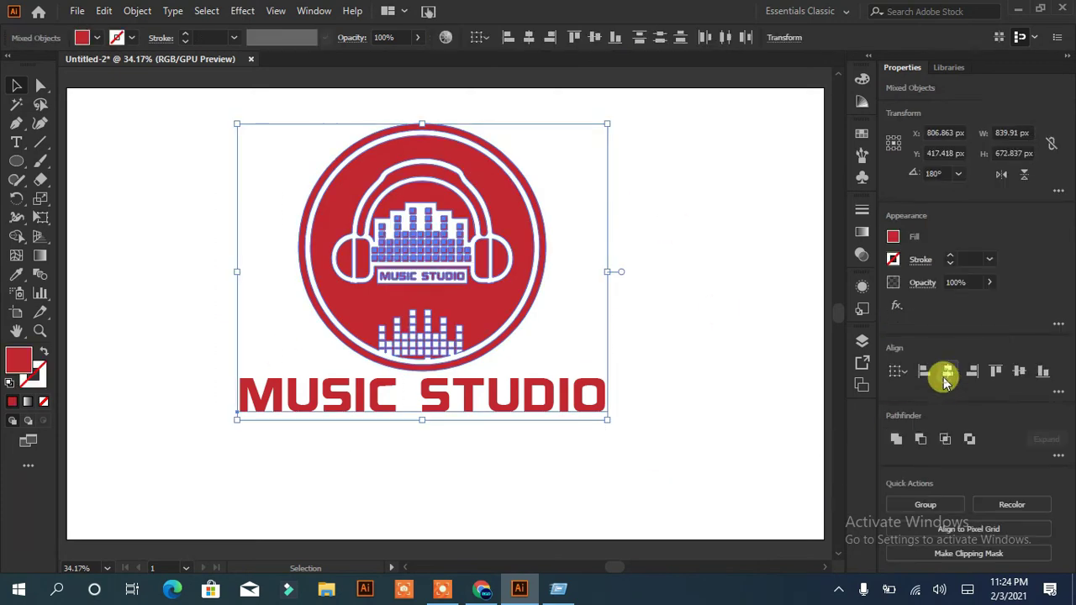
pyautogui.click(440, 423)
pyautogui.hotkey('ctrl', 'a')
pyautogui.click(924, 504)
pyautogui.moveTo(504, 312)
pyautogui.mouseDown()
pyautogui.moveTo(546, 318)
pyautogui.moveTo(538, 338)
pyautogui.mouseUp()
pyautogui.click(721, 316)
pyautogui.click(77, 11)
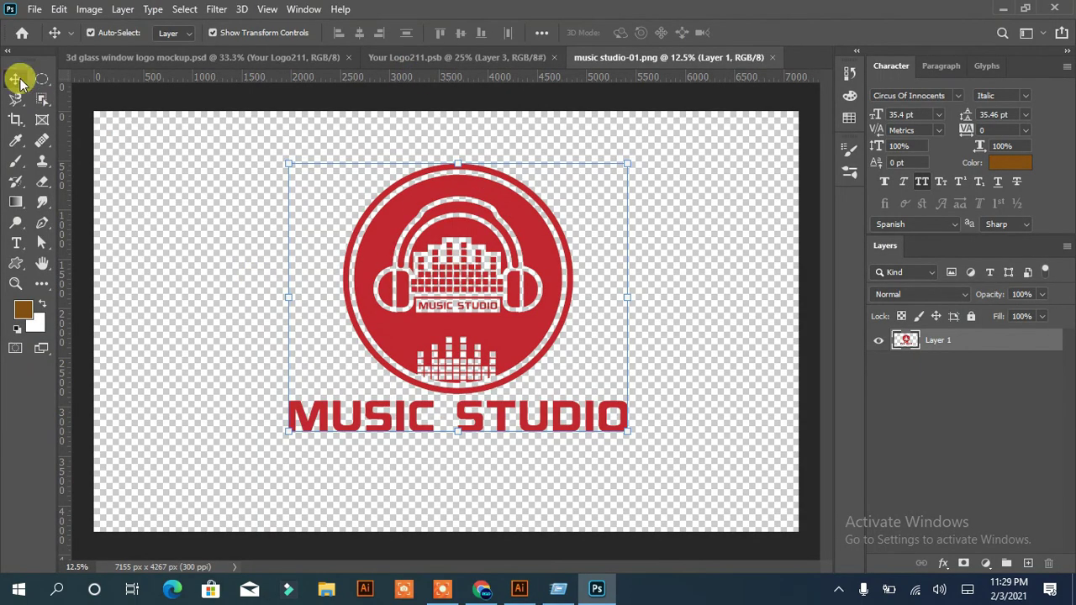
# Place the red logo into Your Logo211, scaled to about 54% and centred.
pyautogui.moveTo(458, 261); pyautogui.dragTo(351, 263)
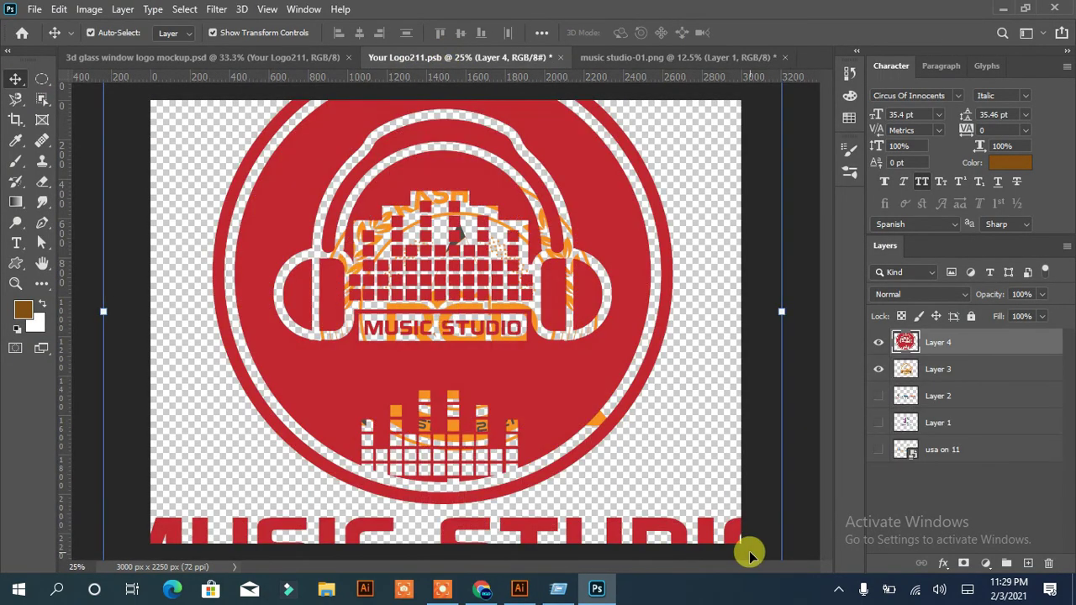
pyautogui.hotkey('ctrl', '0')
pyautogui.moveTo(715, 529)
pyautogui.mouseDown()
pyautogui.moveTo(516, 396)
pyautogui.moveTo(510, 367)
pyautogui.mouseUp()
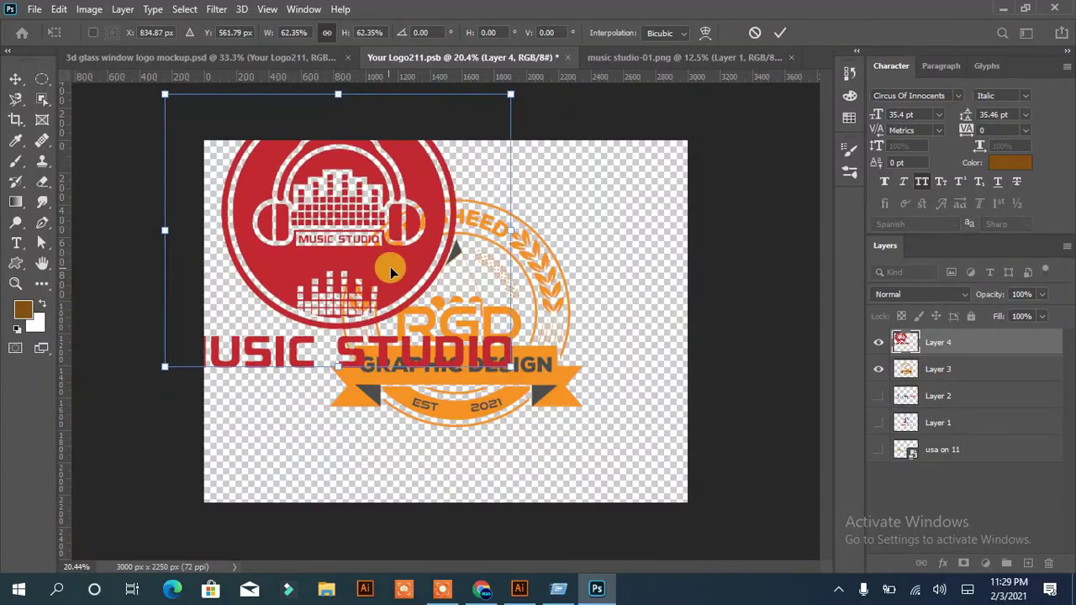
pyautogui.moveTo(390, 266); pyautogui.dragTo(509, 355)
pyautogui.moveTo(619, 439); pyautogui.dragTo(584, 413)
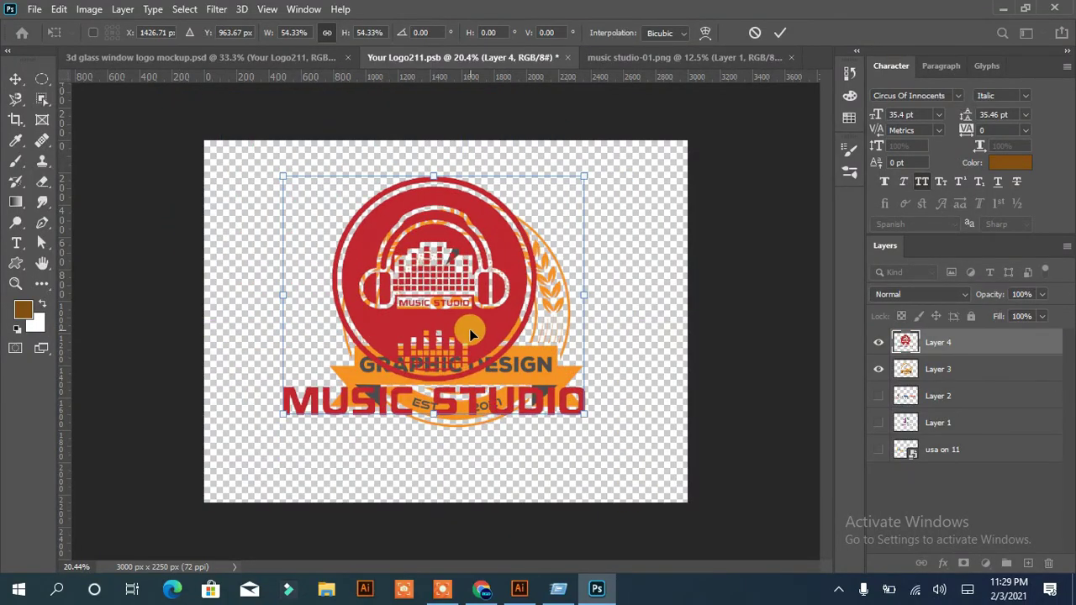
pyautogui.moveTo(470, 334); pyautogui.dragTo(496, 355)
pyautogui.press('Return')
# Hide the old orange logo layer, save, and return to the 3D wall mockup.
pyautogui.click(878, 369)
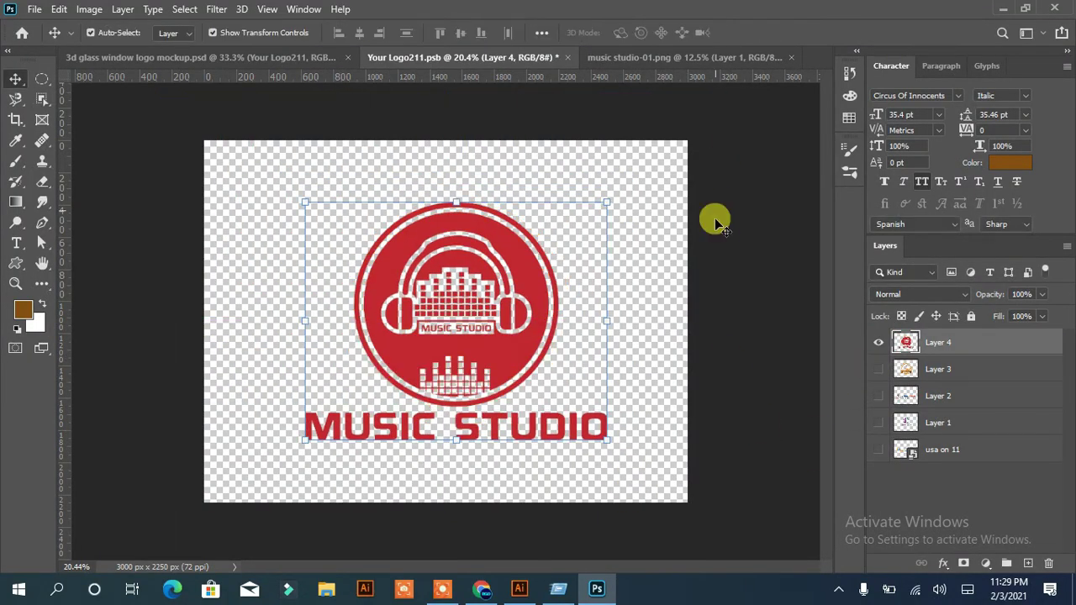
pyautogui.hotkey('ctrl', 's')
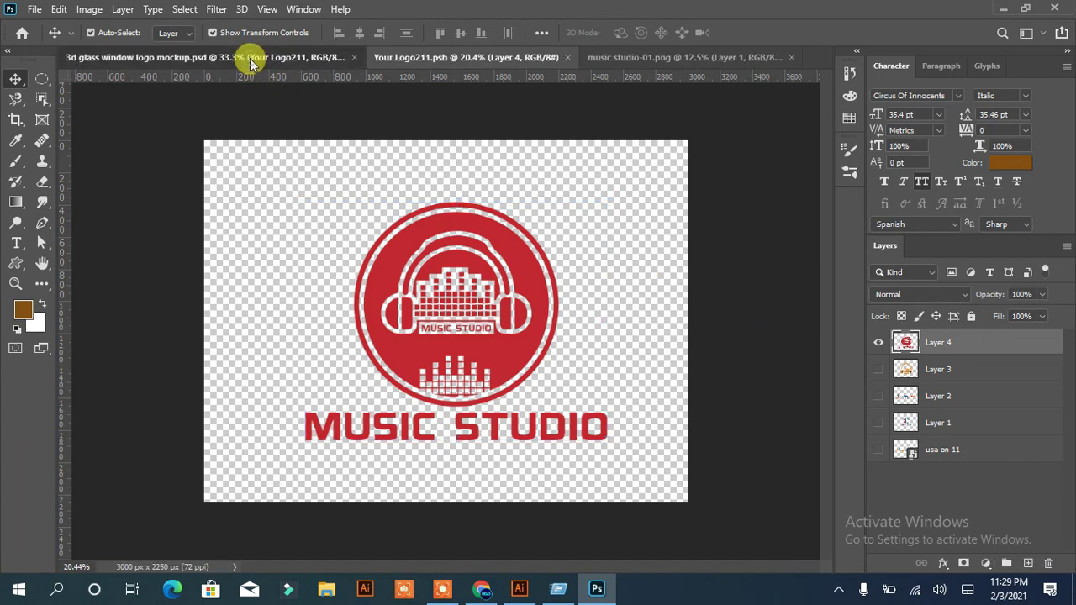
pyautogui.click(250, 58)
pyautogui.click(42, 78)
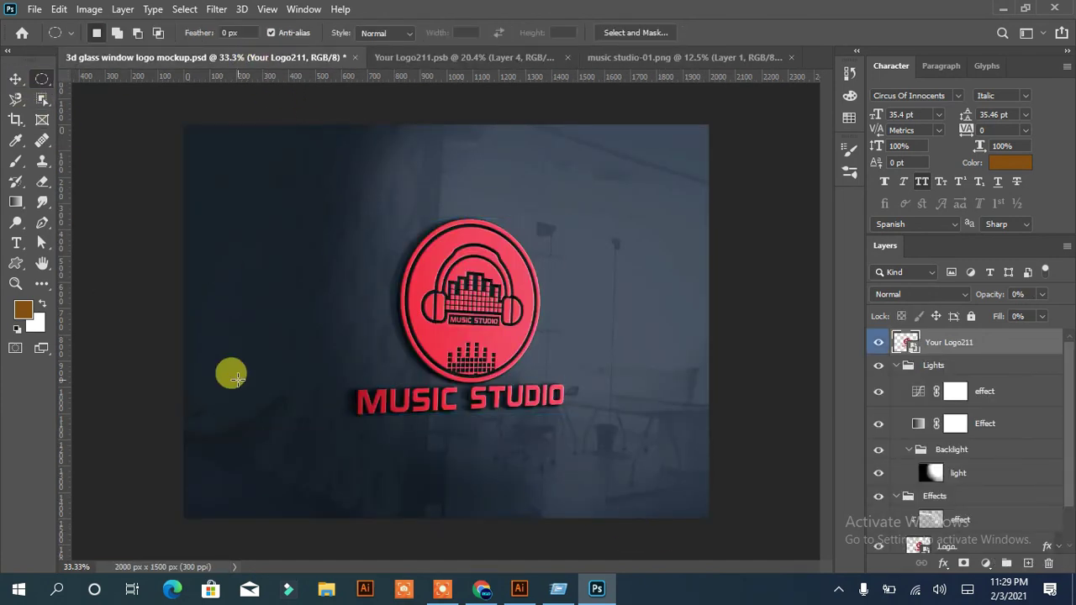
pyautogui.hotkey('ctrl', '+')
pyautogui.hotkey('ctrl', '+')
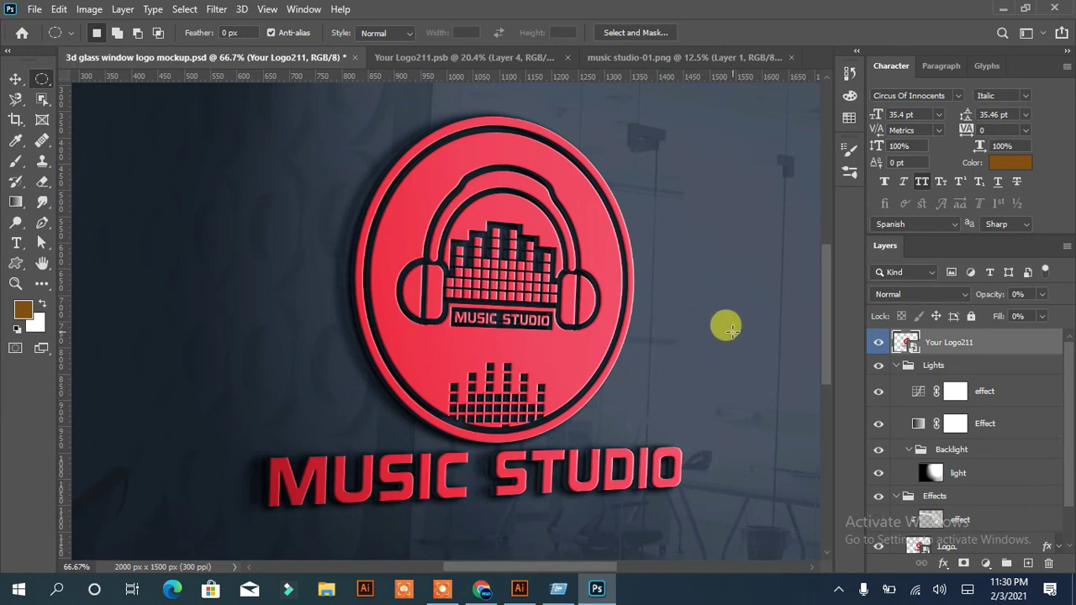
pyautogui.click(931, 392)
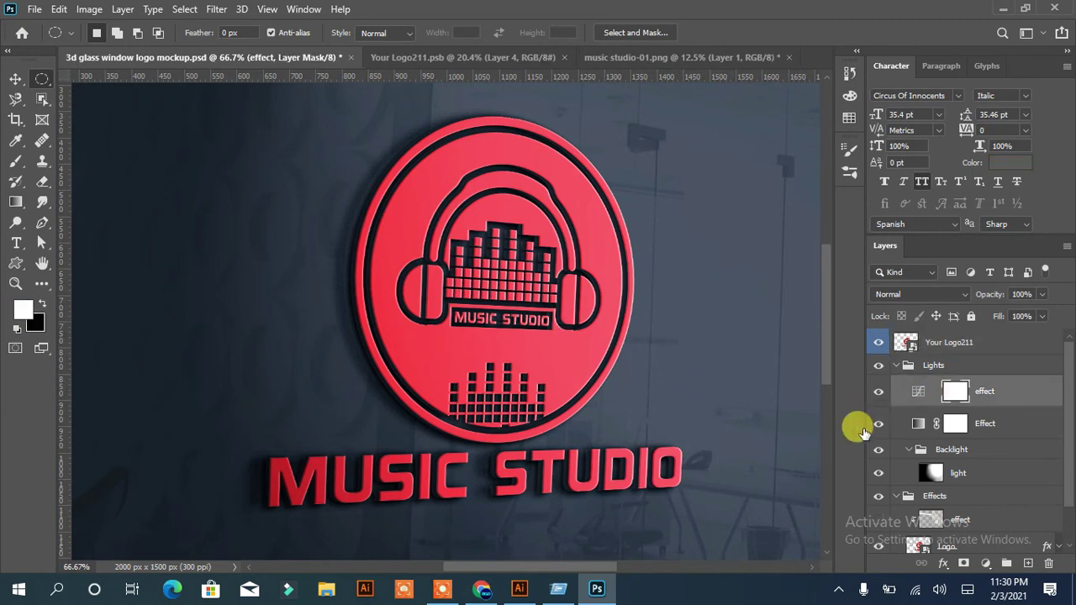
pyautogui.click(878, 393)
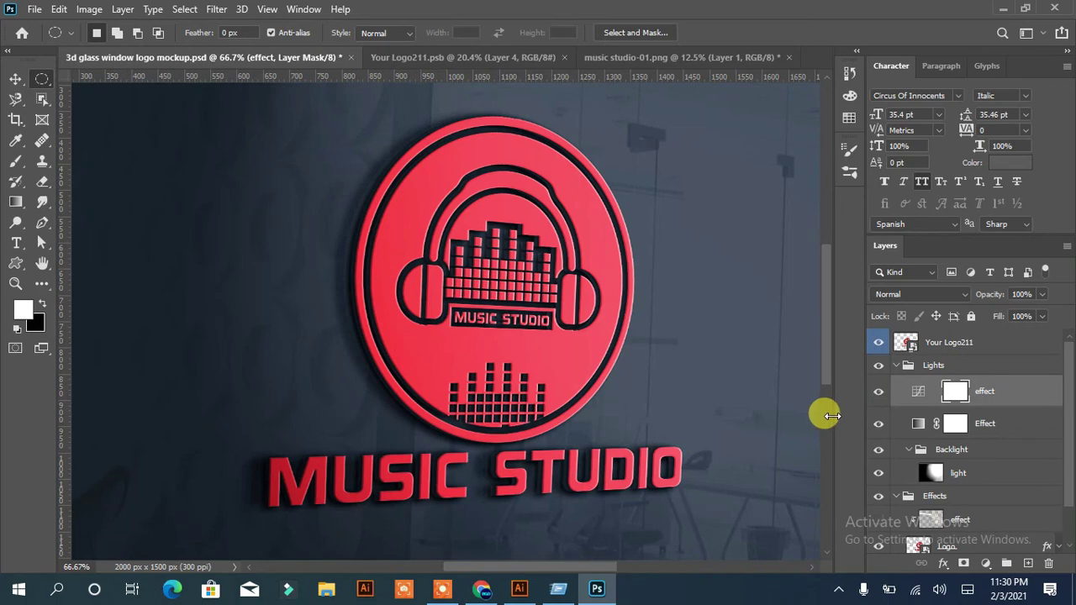